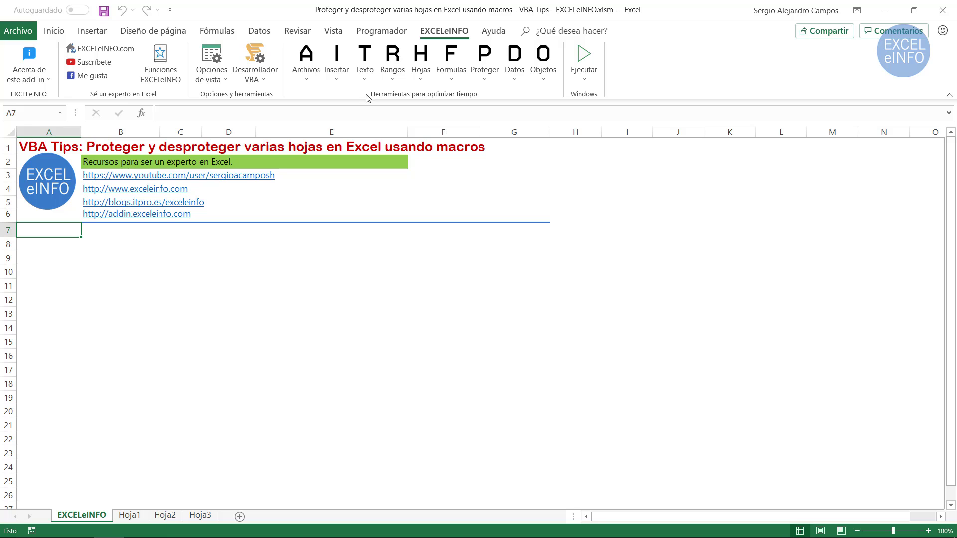
Step: Open the Visual Basic editor full screen and insert a new module into the workbook's project
click(393, 34)
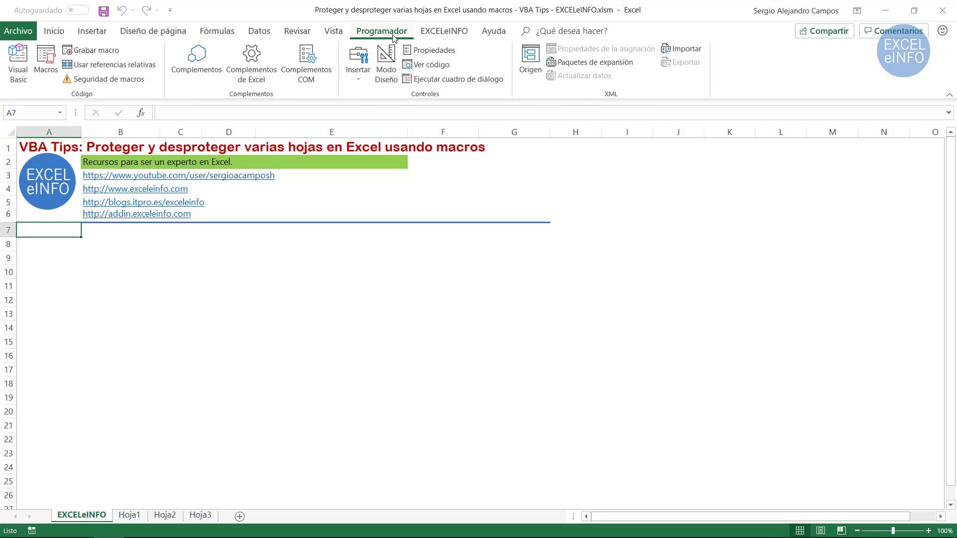
click(18, 62)
double_click(731, 14)
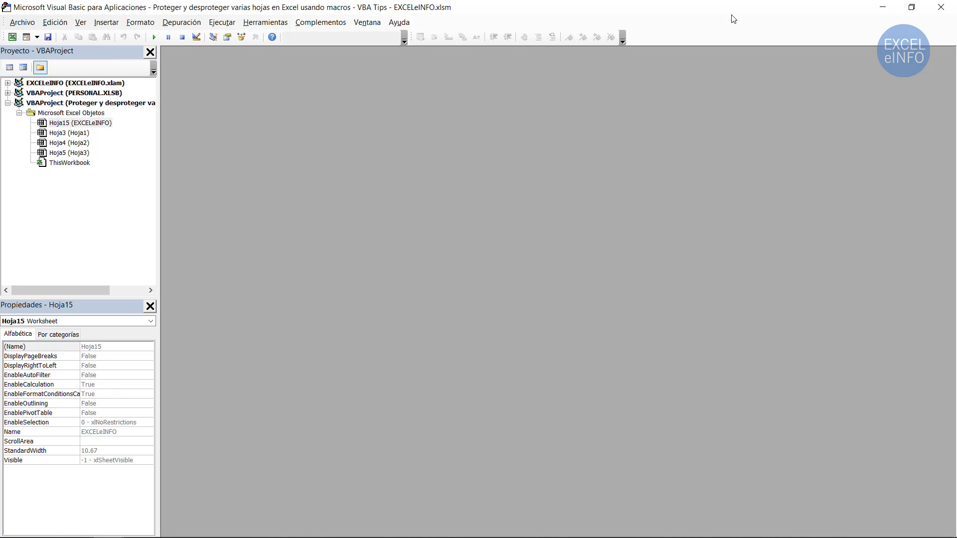
click(92, 104)
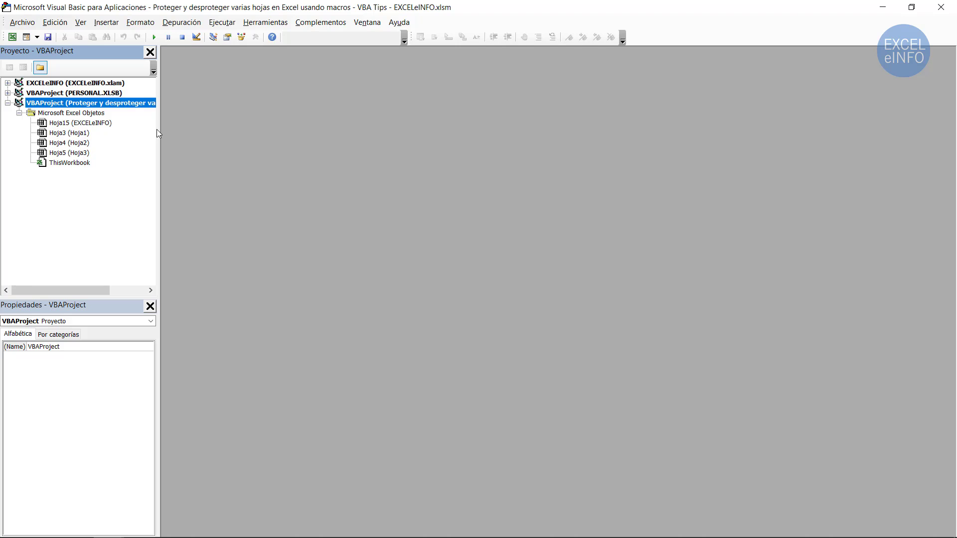
right_click(122, 104)
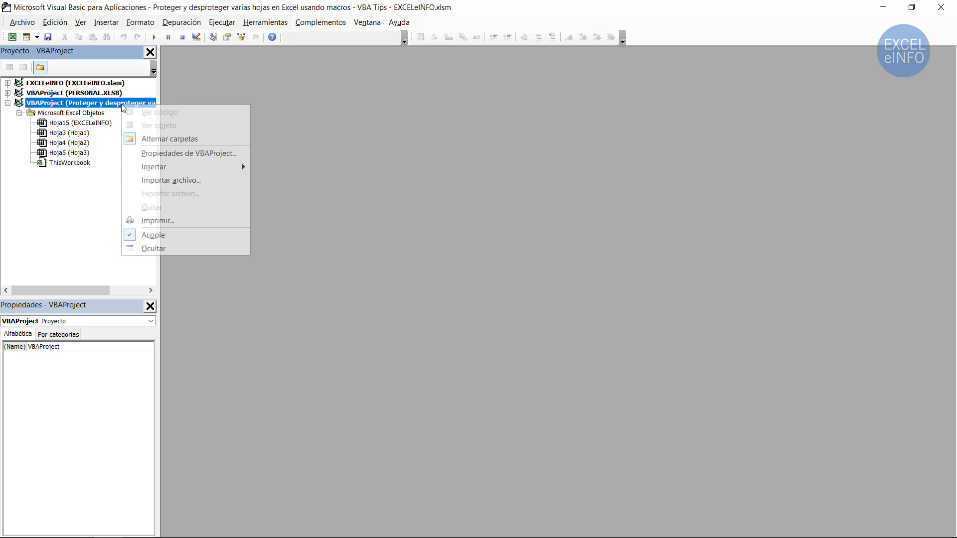
mouse_move(187, 166)
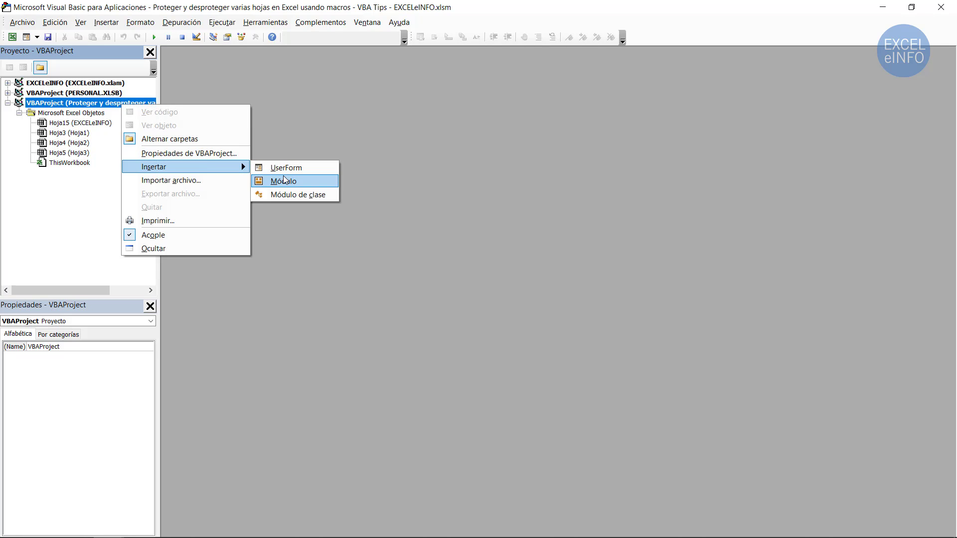
click(286, 181)
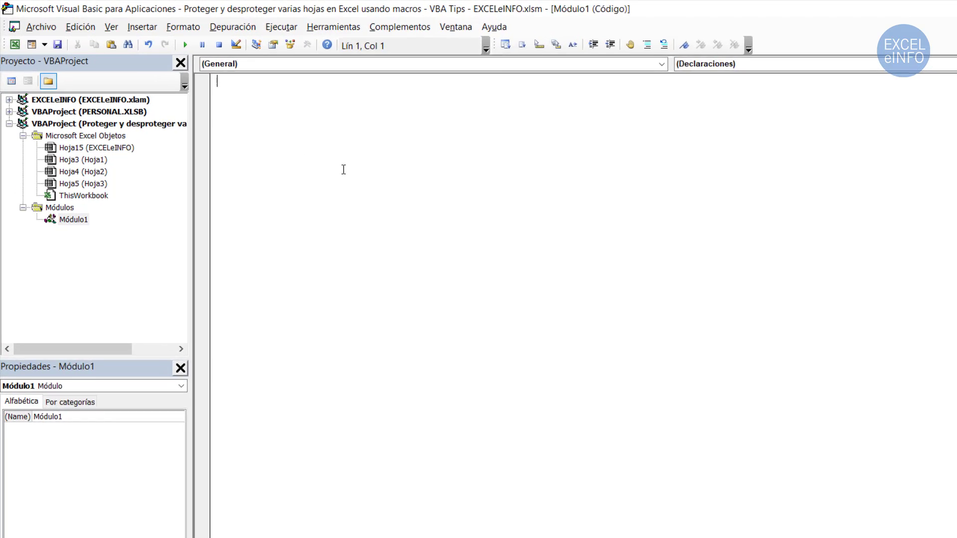
Step: Declare the Sub Proteger() procedure in the new module
text(Sub )
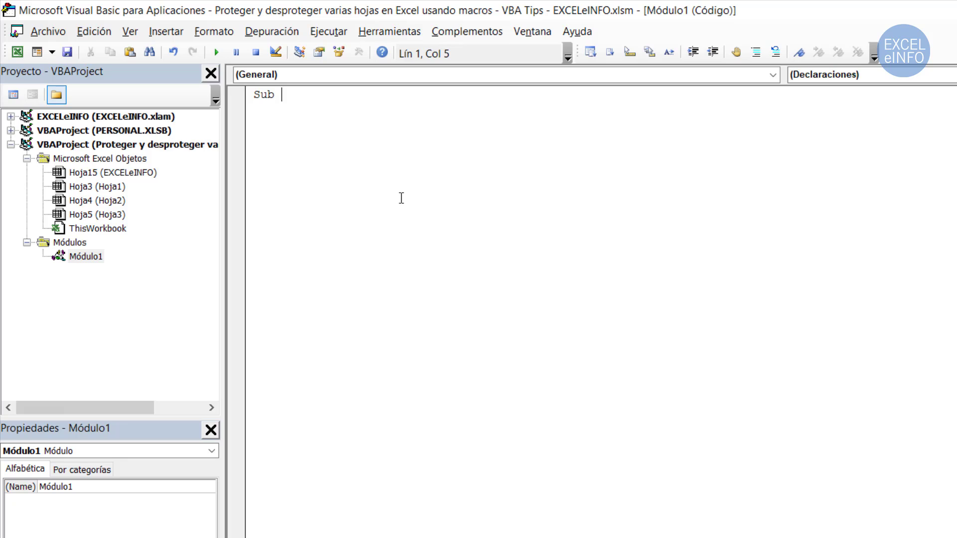
text(Prot)
text(eger)
key(Return)
key(Return)
key(Return)
key(Up)
key(End)
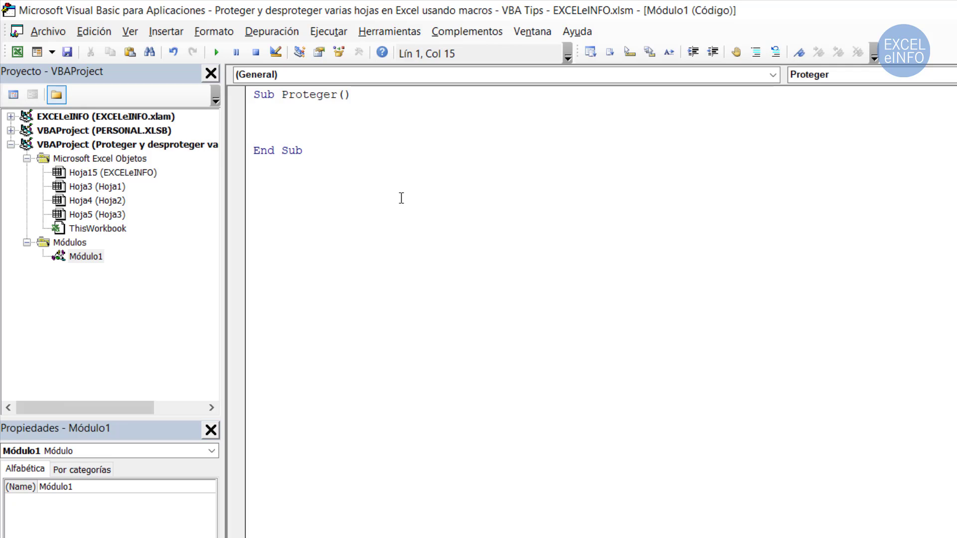
key(Left)
key(Left)
key(shift+Right)
key(shift+Right)
key(Down)
key(Down)
key(Down)
key(Down)
key(Home)
key(shift+End)
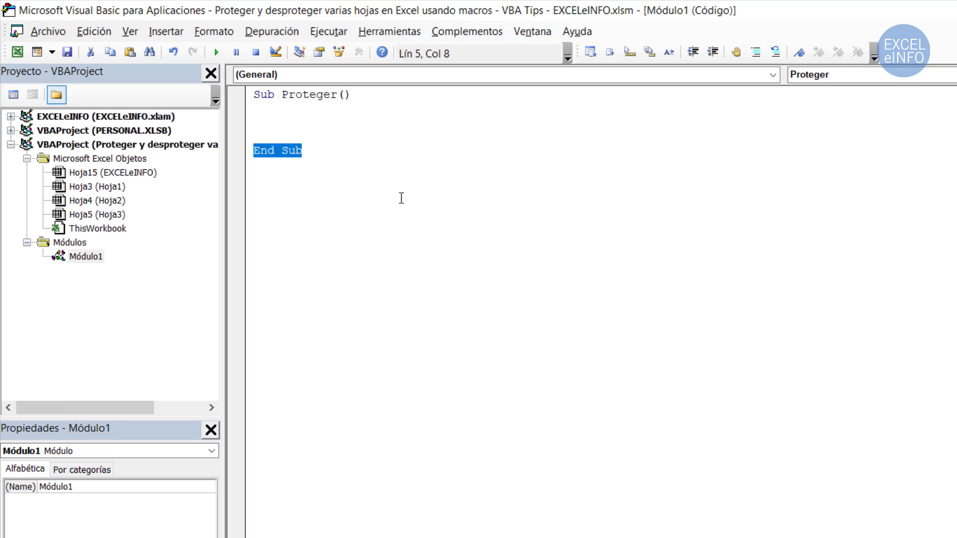
key(Up)
key(Up)
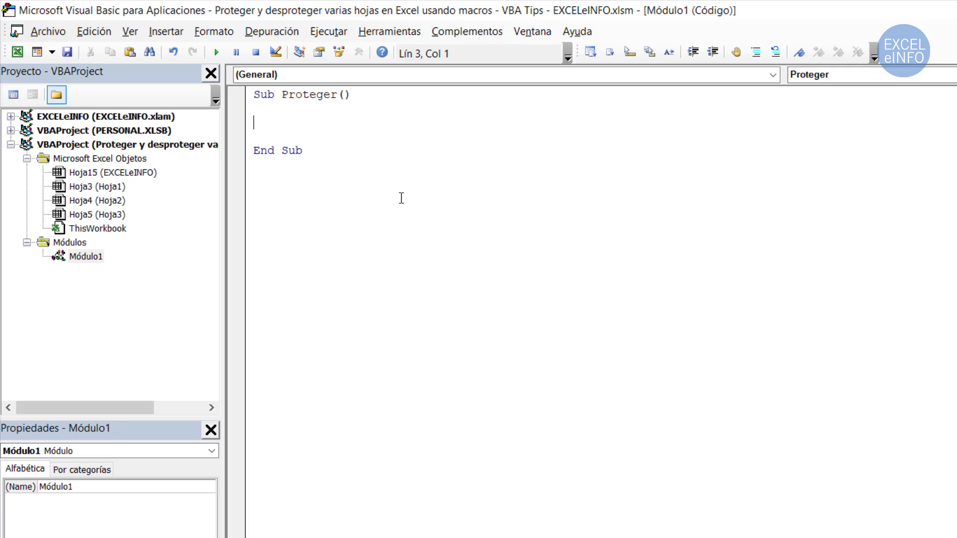
Step: Add Pass = InputBox("Ingresa la contraseña para proteger las hojas", "EXCELeINFO") inside Proteger
text(P)
text(ass =)
text(inp)
text(utbo)
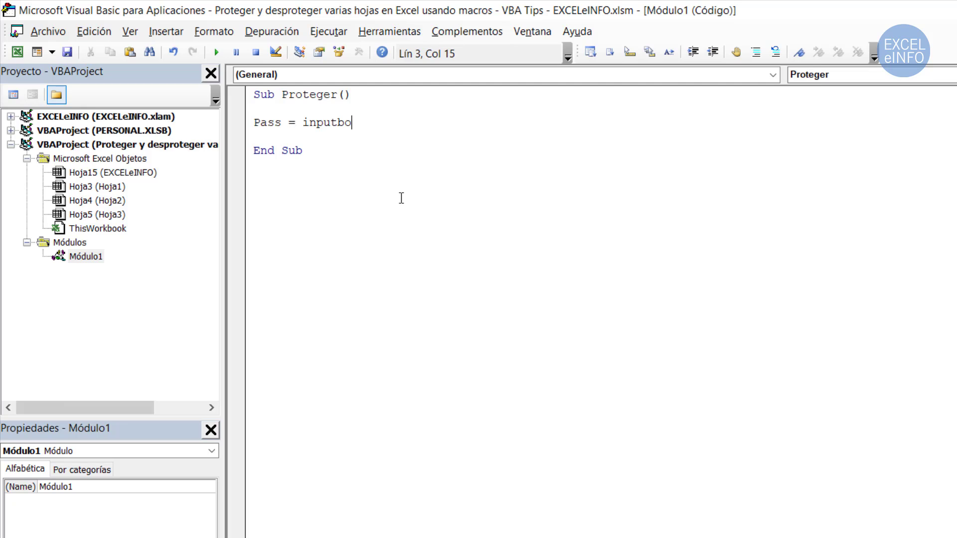
text(x)
text(()
key(BackSpace)
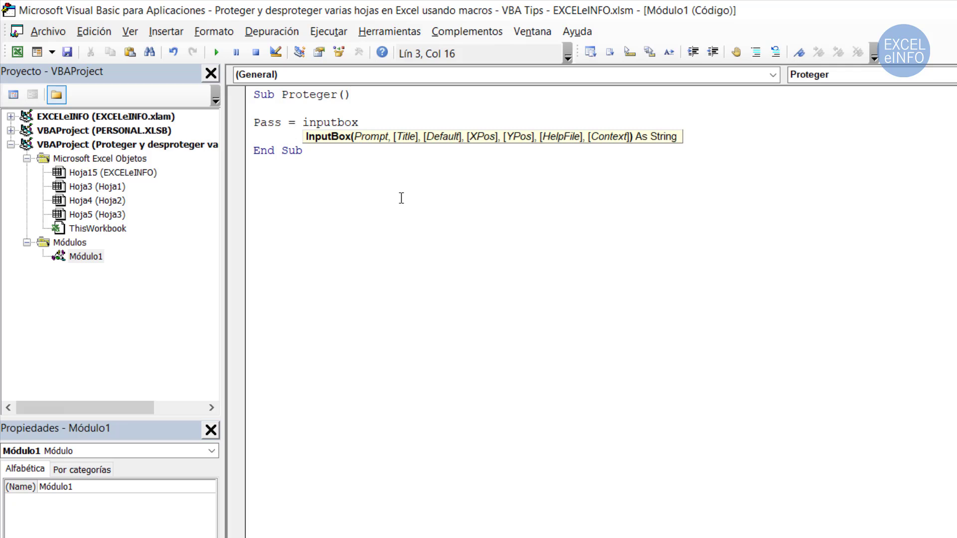
text(("I)
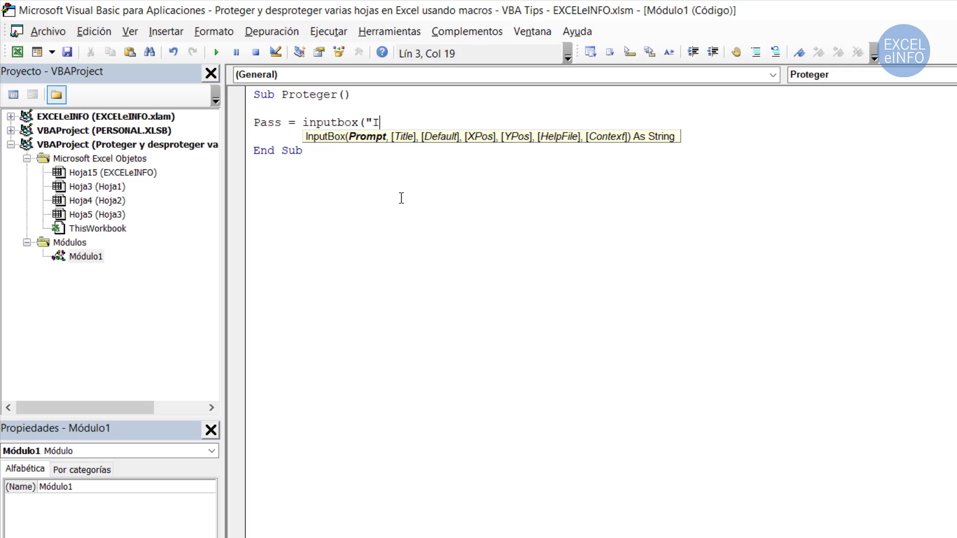
text(ngresa e)
key(BackSpace)
text(la contras)
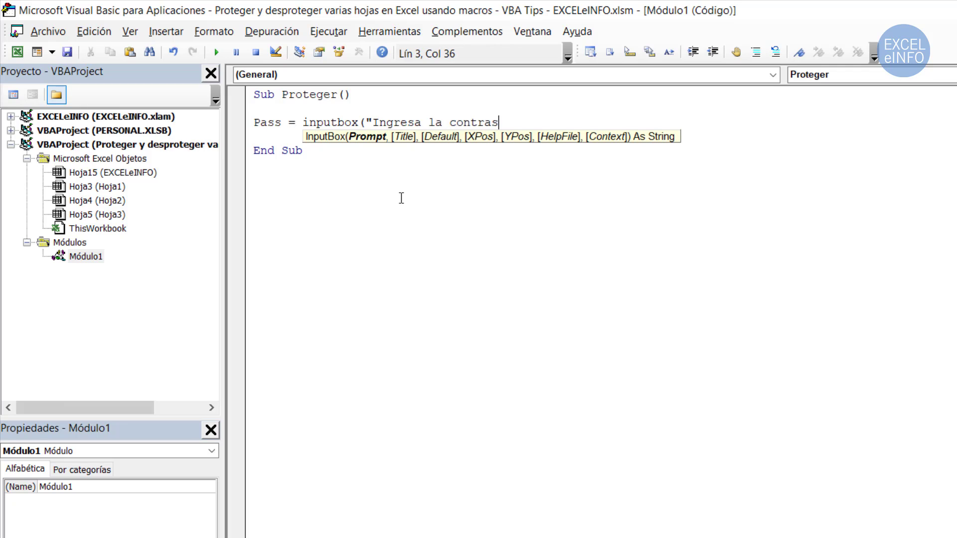
text(eña para pr)
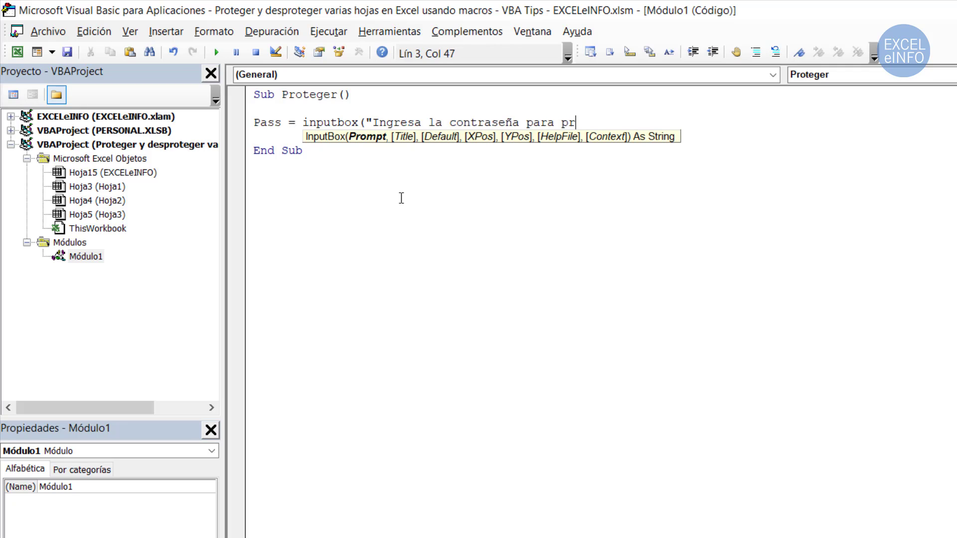
text(oteger las)
key(BackSpace)
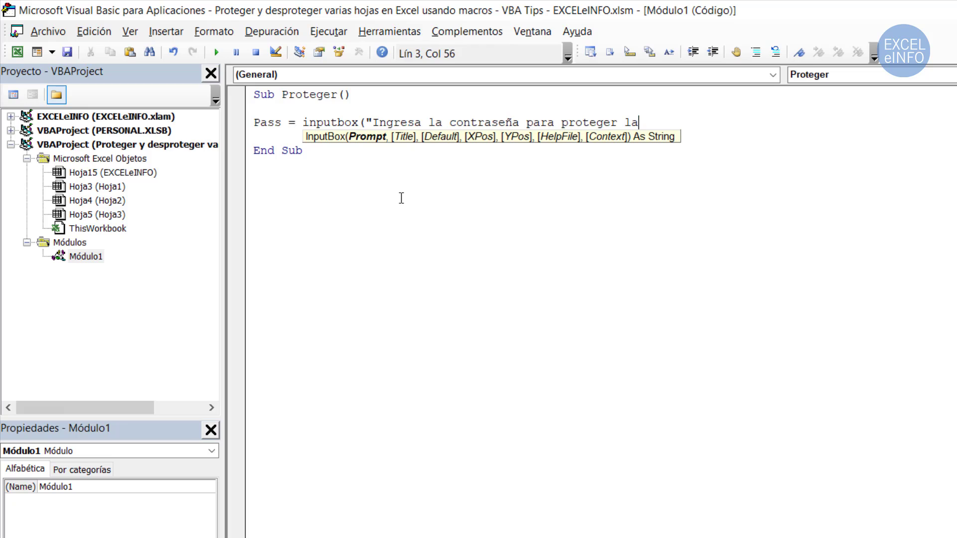
text(s hojas)
text(",)
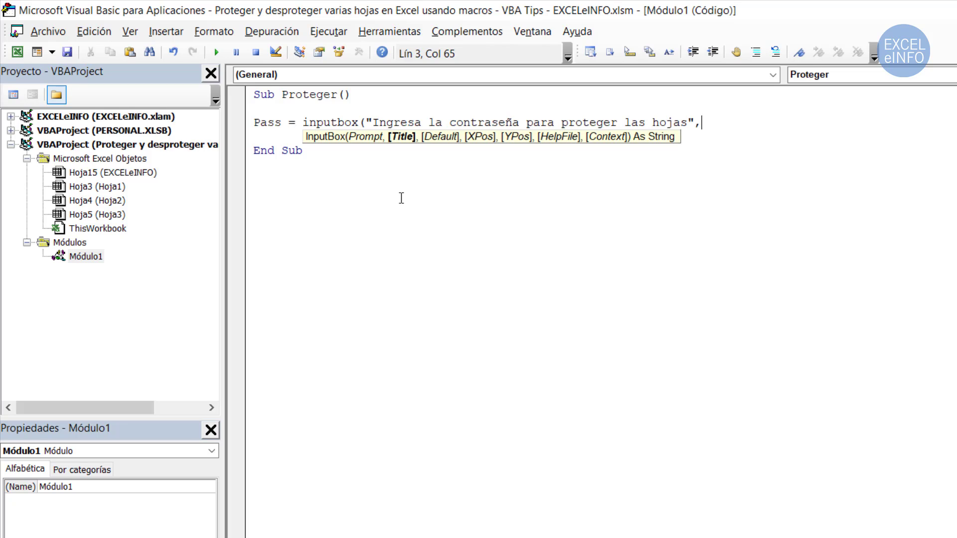
text(")
text(EXCELeINFO)
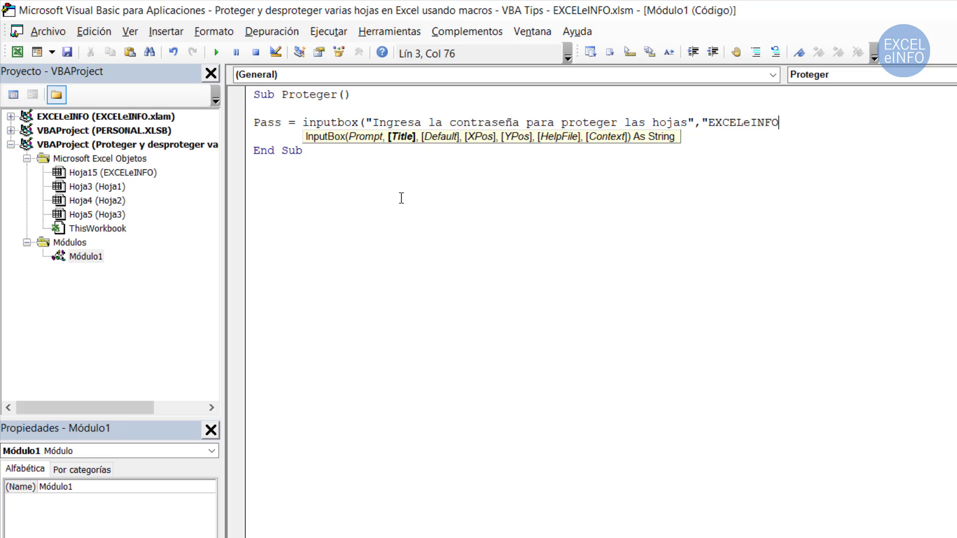
text(")
key(Return)
key(Return)
key(Up)
key(Up)
Step: Glance at another, empty worksheet in Excel, then come back to the code
key(shift+Right)
key(shift+Right)
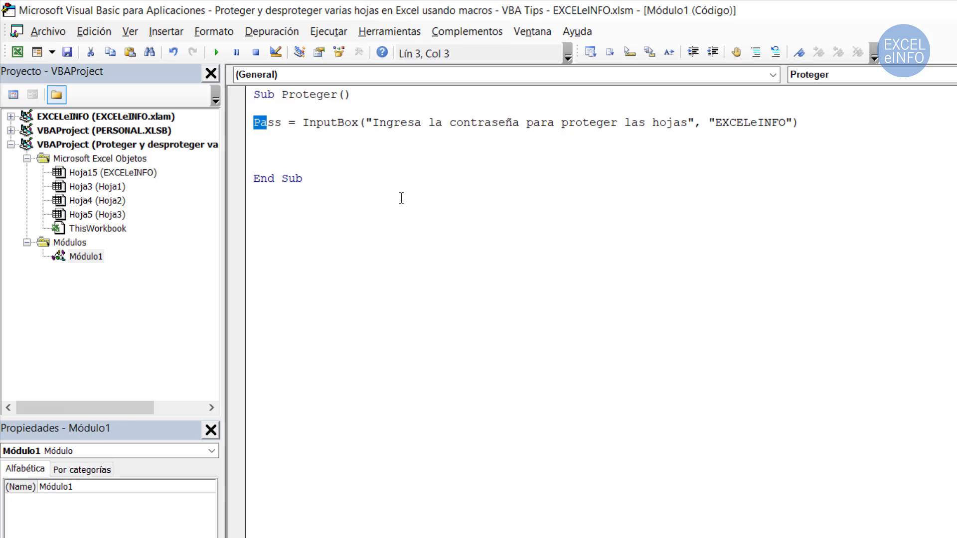
key(shift+Right)
key(shift+Right)
key(alt+Tab)
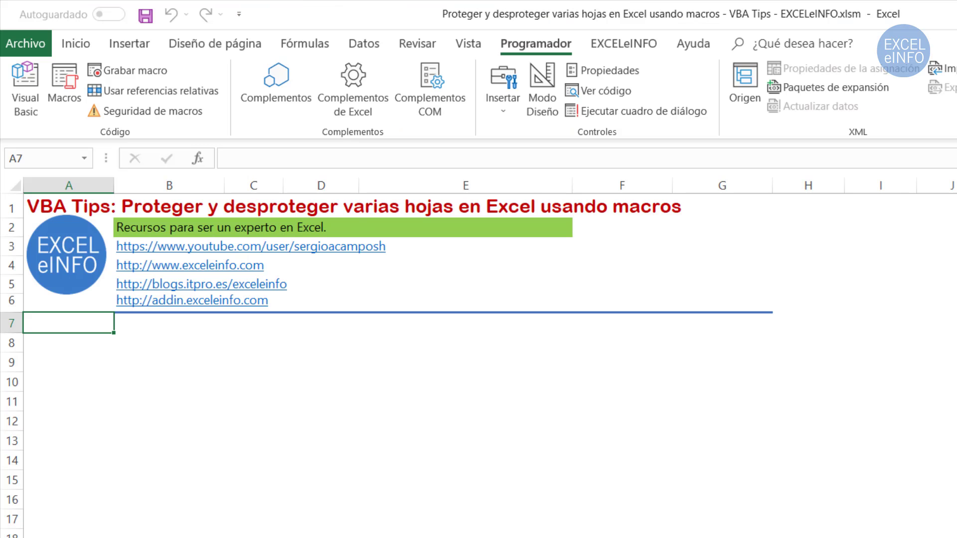
key(ctrl+Page_Down)
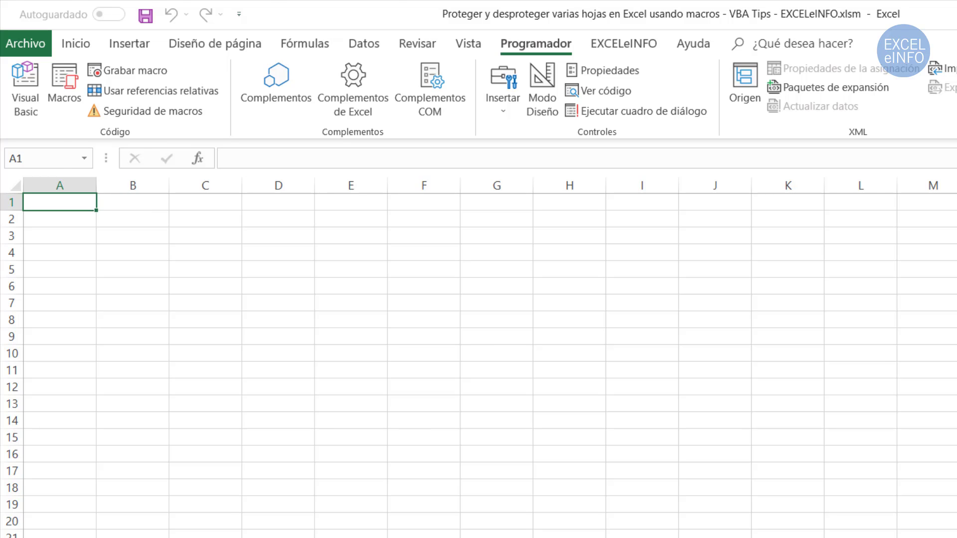
key(alt+Tab)
key(alt+Tab)
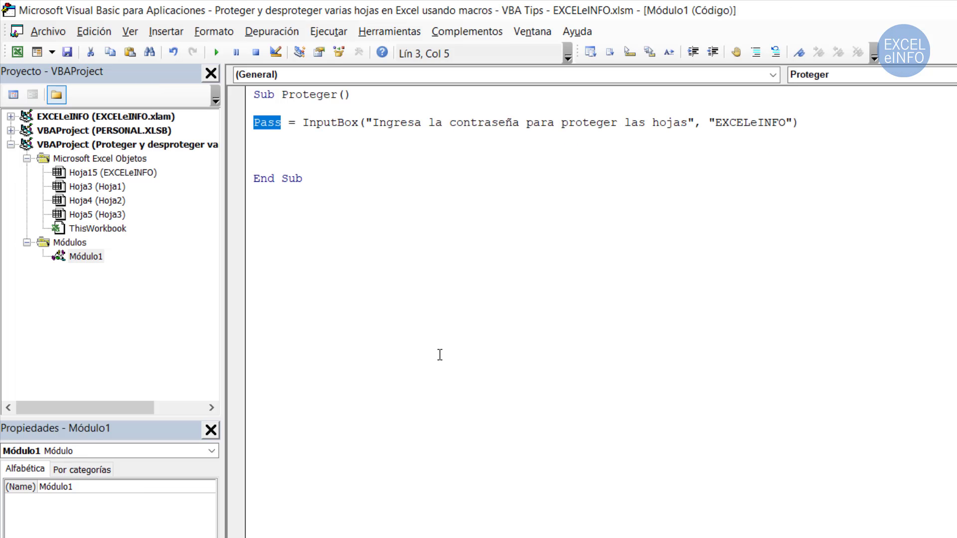
Step: Write a For Each Hoja In ThisWorkbook.Sheets ... Next Hoja loop below the InputBox
click(339, 154)
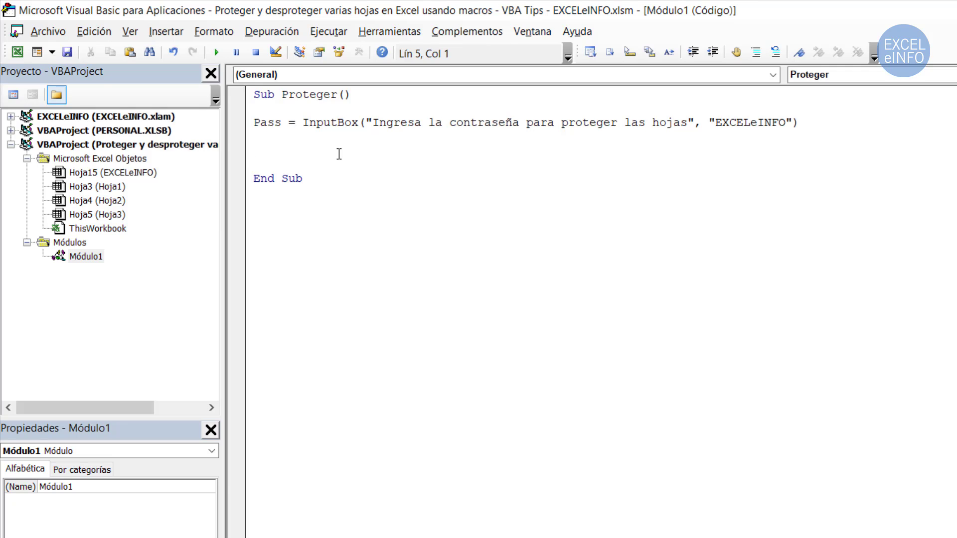
text(For )
text(each )
text(H)
text(oja)
key(shift+Right)
key(End)
text(in )
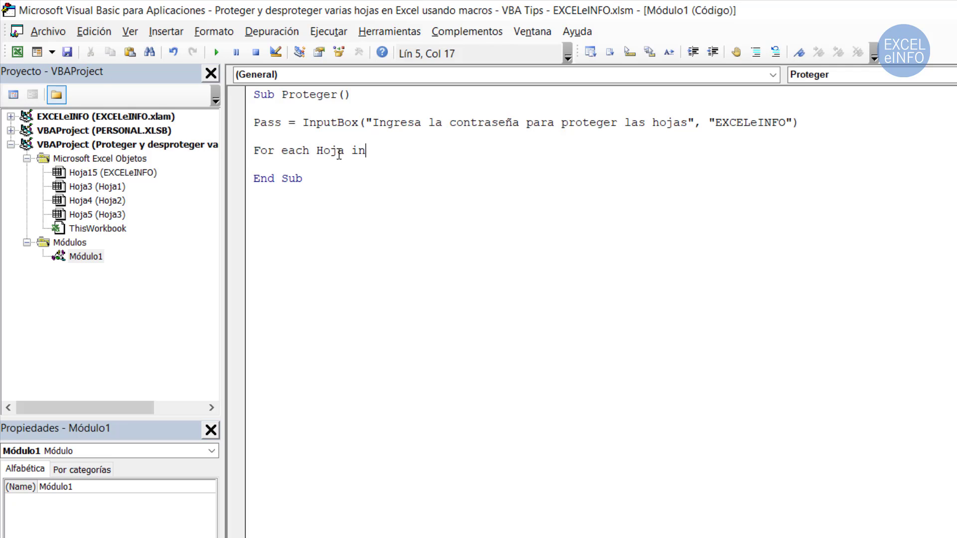
text(this)
text(wor)
key(BackSpace)
key(BackSpace)
text(o)
text(rkbook.she)
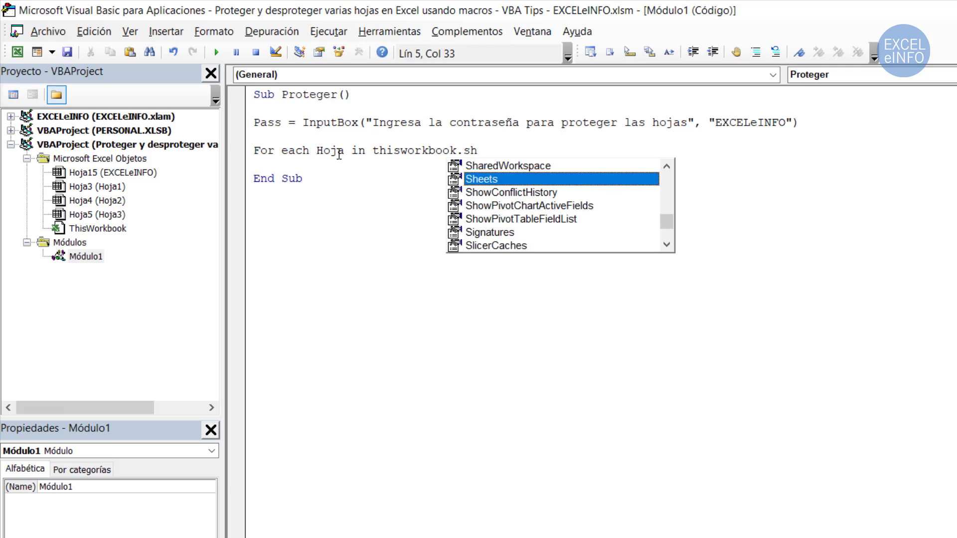
key(Tab)
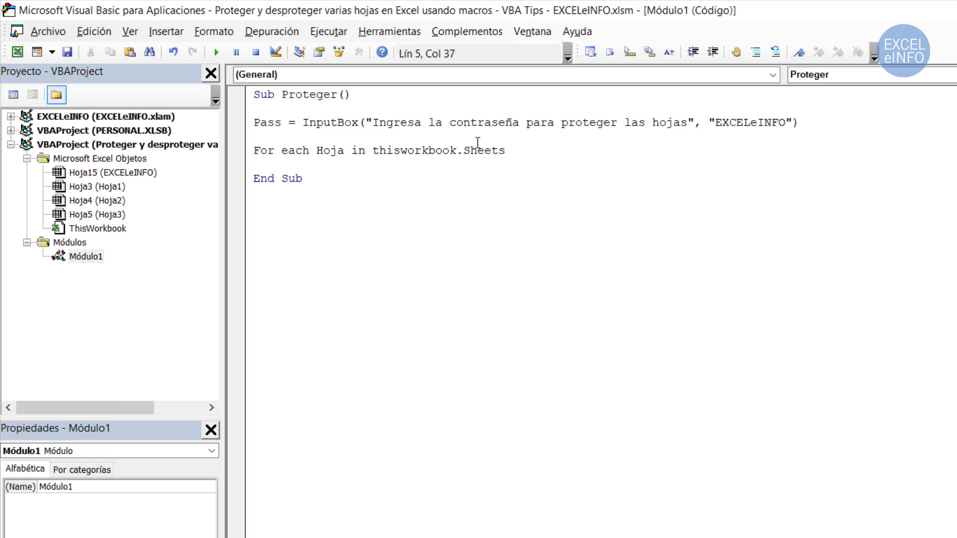
key(Return)
key(Return)
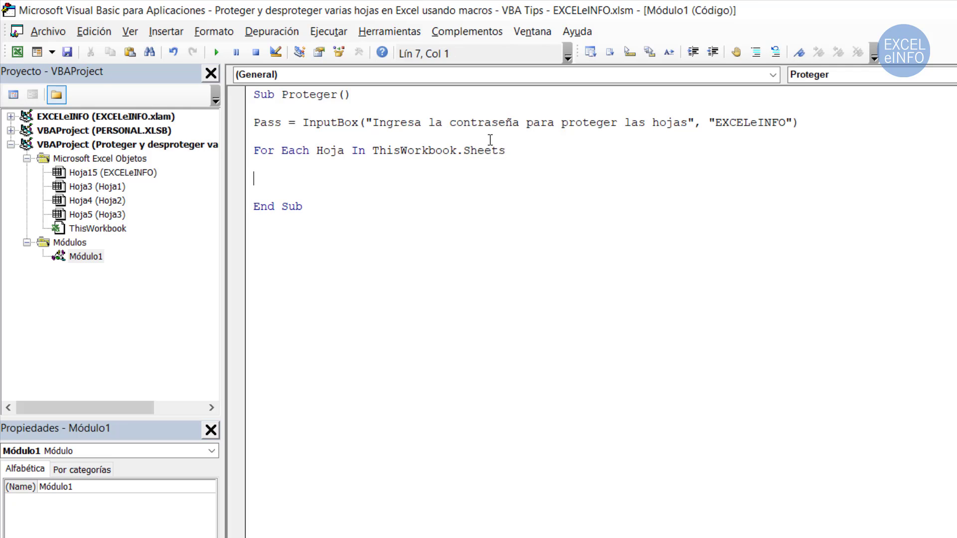
text(Ne)
key(BackSpace)
key(BackSpace)
text(Next)
text( Hoja)
key(Return)
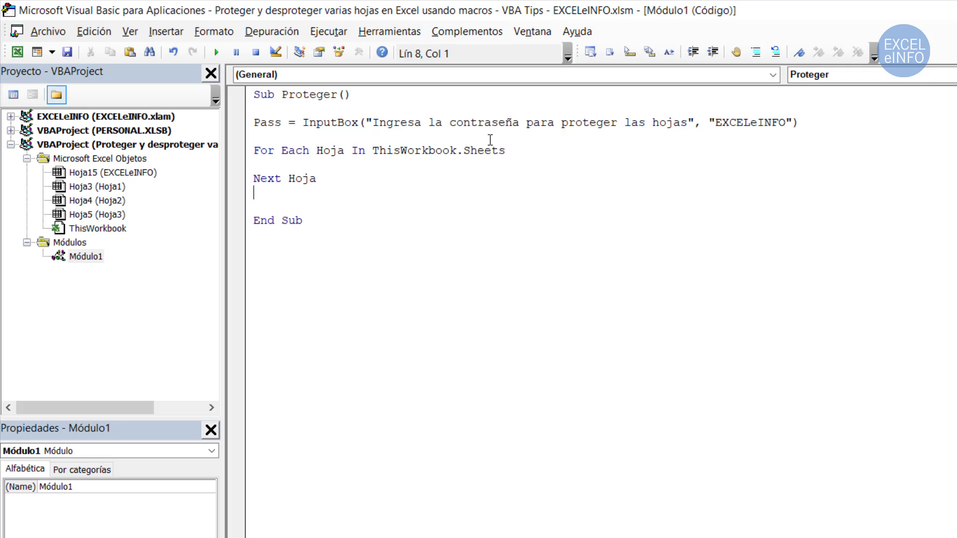
key(Up)
key(Return)
key(Return)
key(Up)
key(Up)
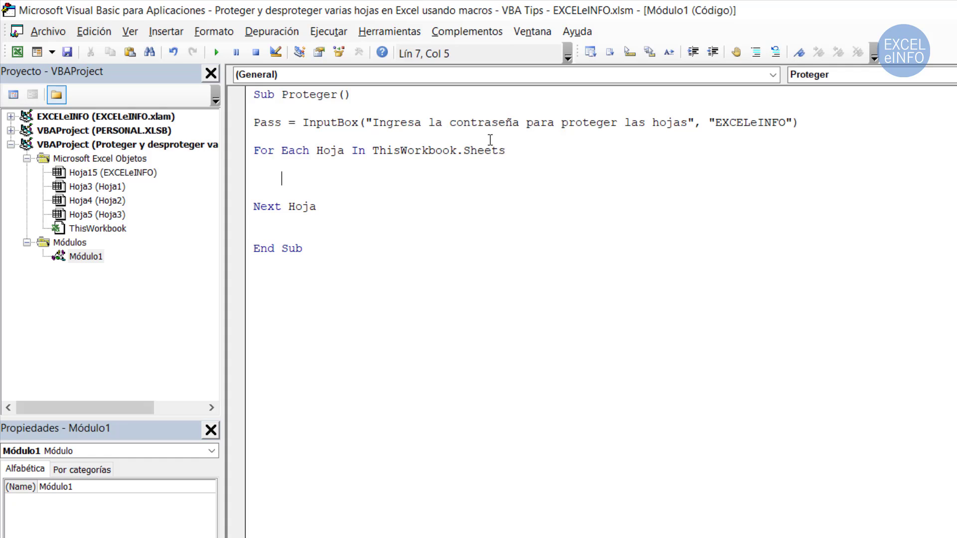
Step: Put Hoja.Protect Password:=Pass inside the loop body
text(H)
text(oja)
text(.)
text(Pro)
key(BackSpace)
key(BackSpace)
key(BackSpace)
text(Pro)
text(te)
key(BackSpace)
key(BackSpace)
key(BackSpace)
text(ot)
key(BackSpace)
key(BackSpace)
text(otect)
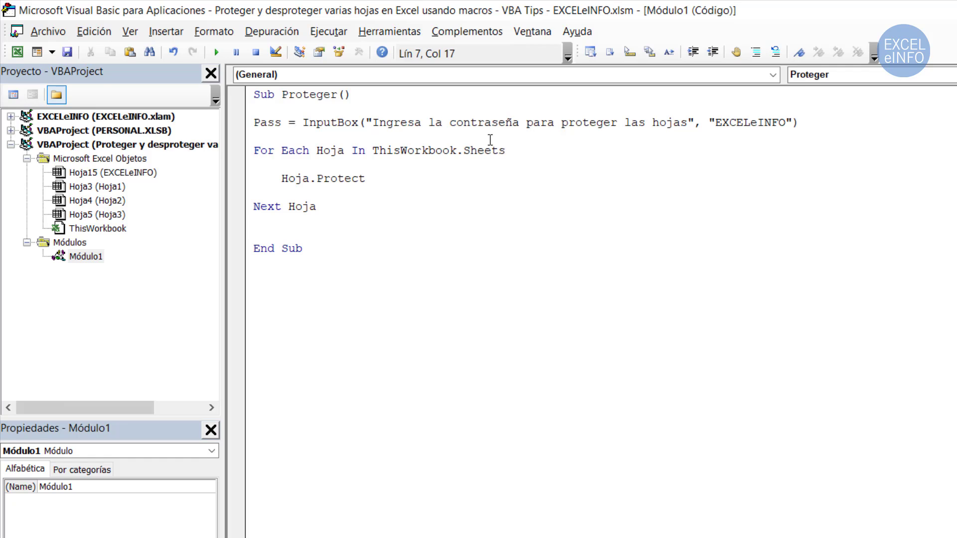
text( Pass)
text(word:)
text(=Pa)
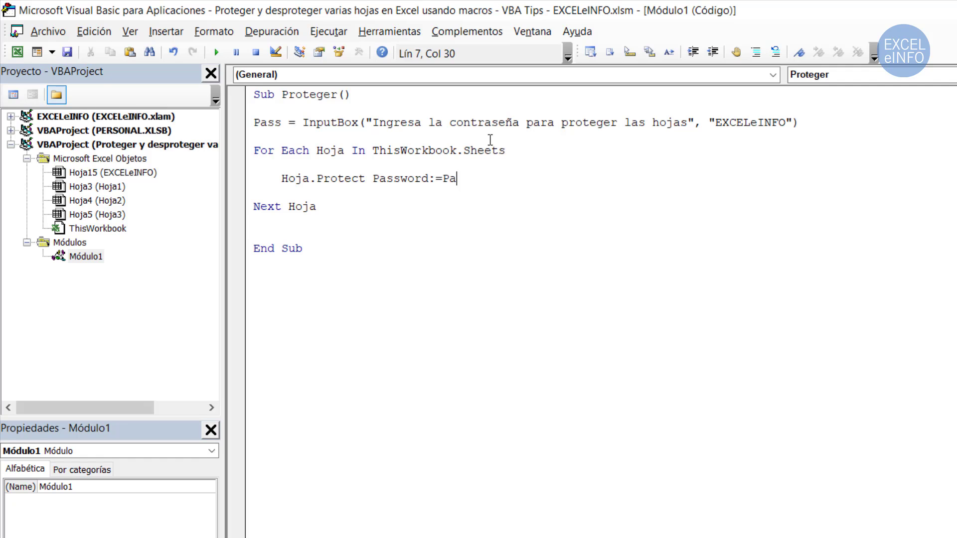
text(ss)
Step: Highlight the Pass variable on the InputBox and Protect lines to show how they connect
drag(255, 122, 354, 123)
click(495, 180)
double_click(270, 124)
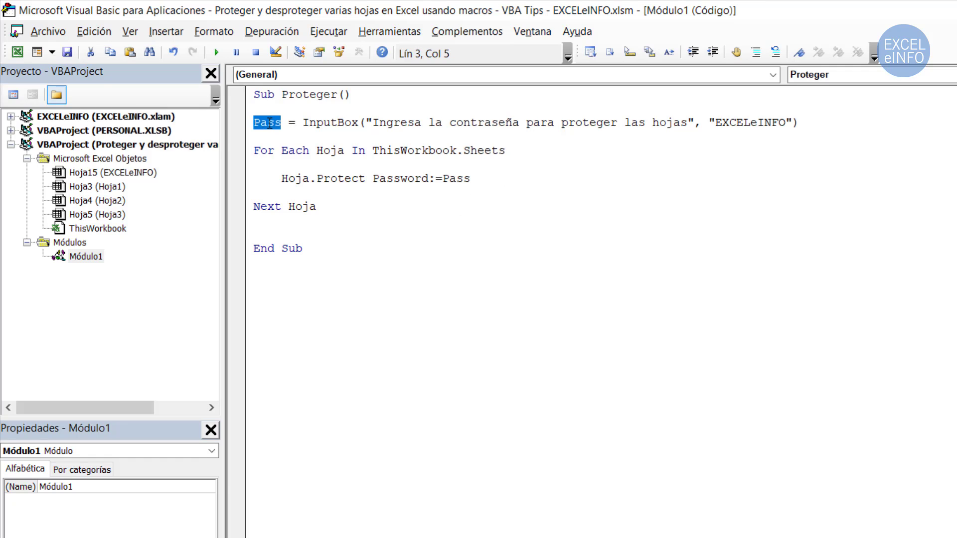
click(479, 179)
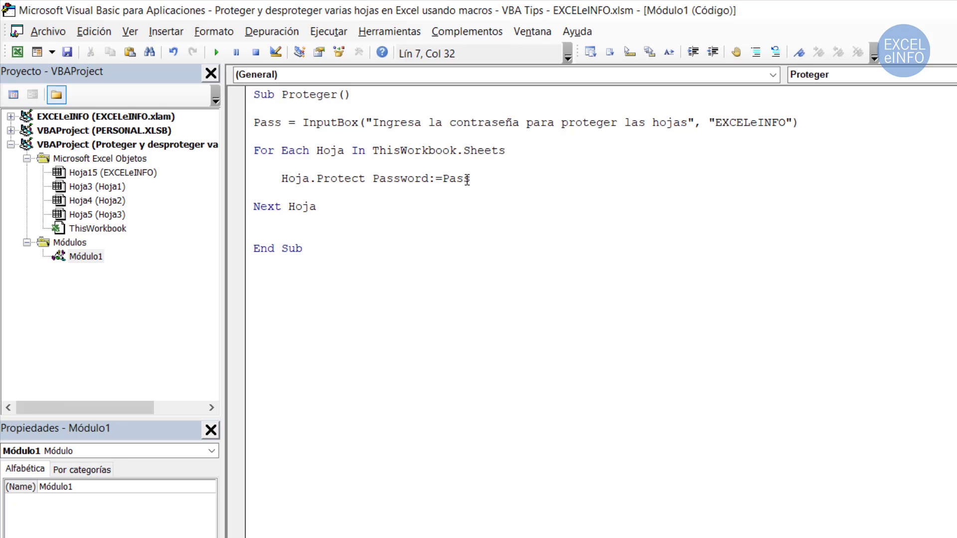
double_click(466, 179)
click(493, 180)
key(alt+Tab)
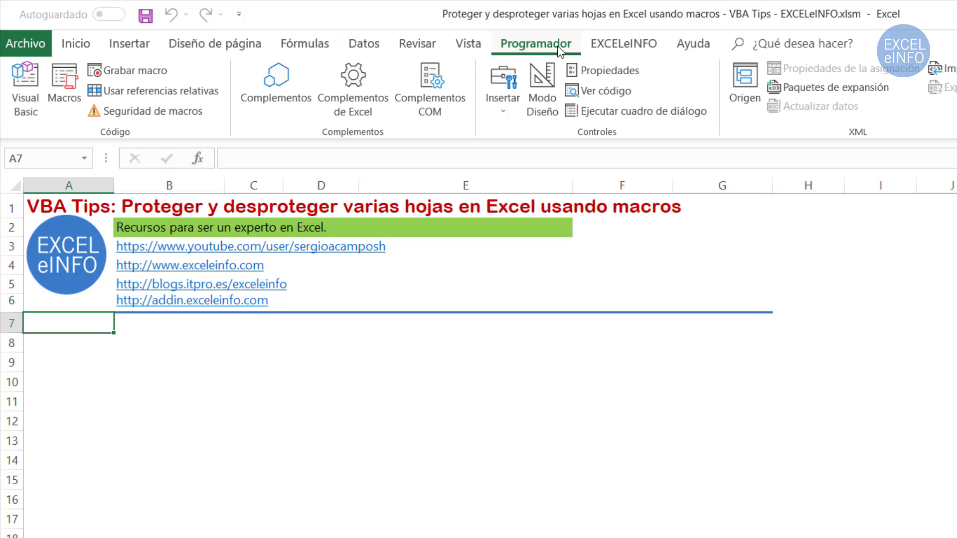
Step: Look over the Revisar > Proteger hoja options, close them unchanged, and return to VBA
click(424, 46)
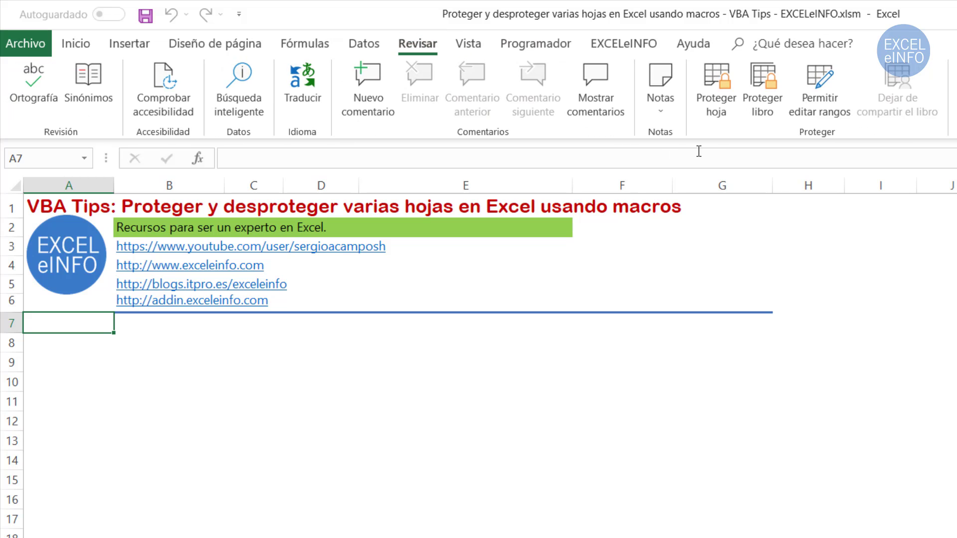
click(718, 108)
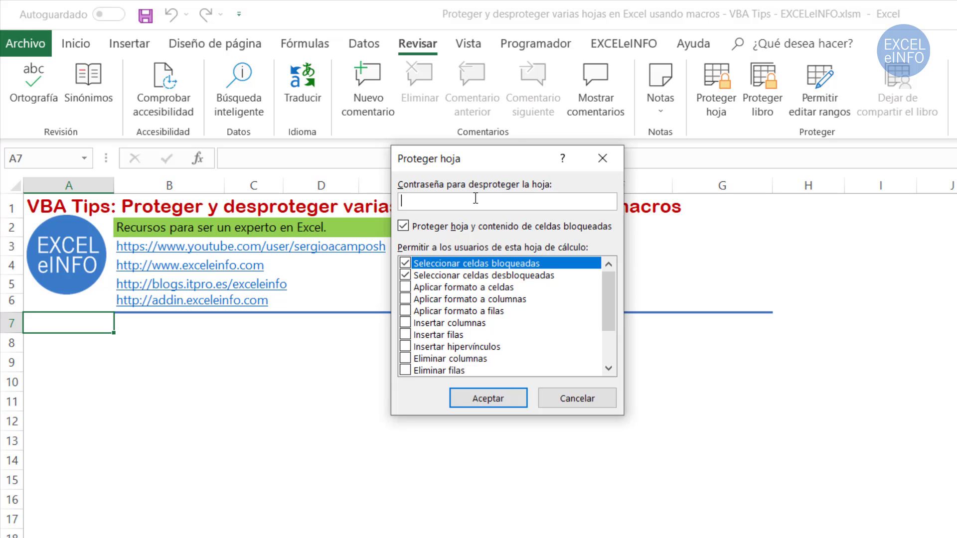
click(603, 158)
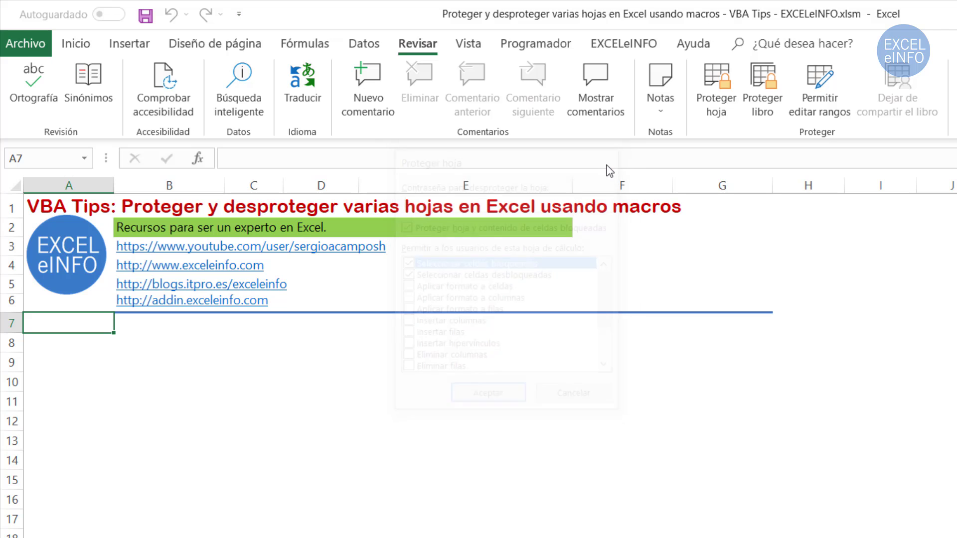
key(alt+F11)
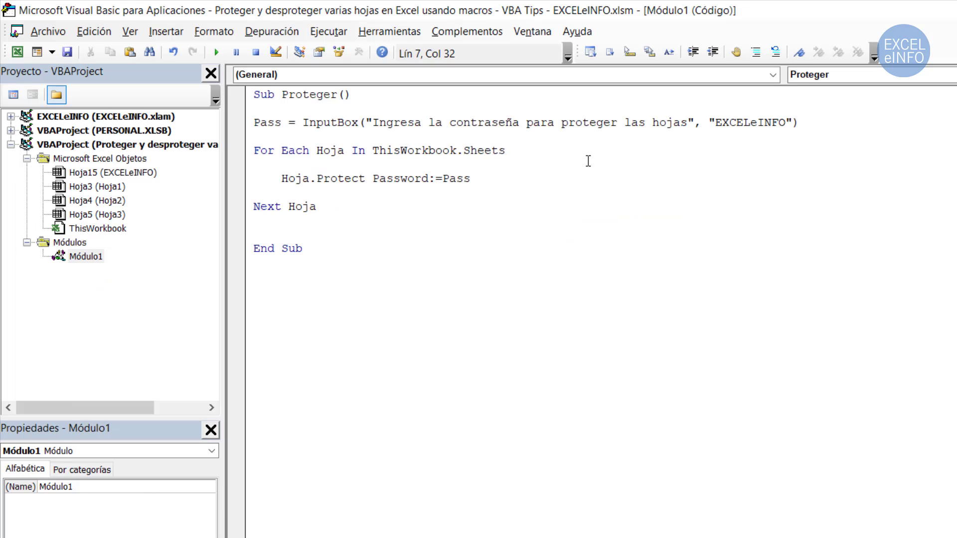
Step: Run Proteger and supply the protection password so every sheet becomes protected
click(350, 150)
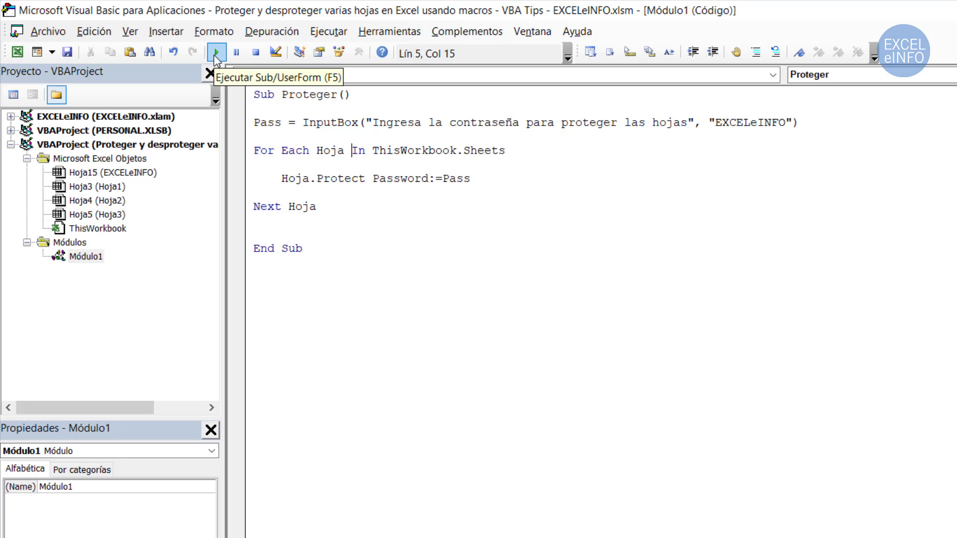
click(215, 53)
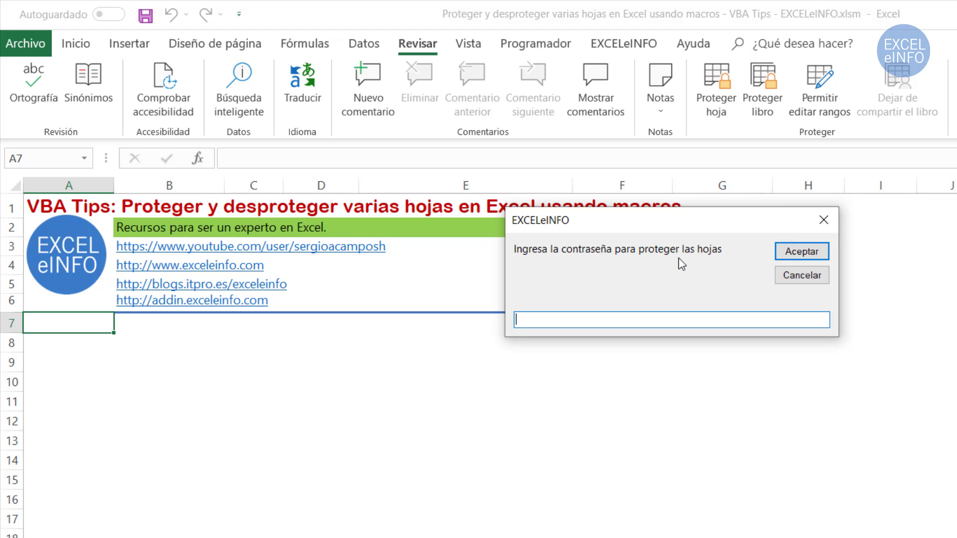
click(793, 252)
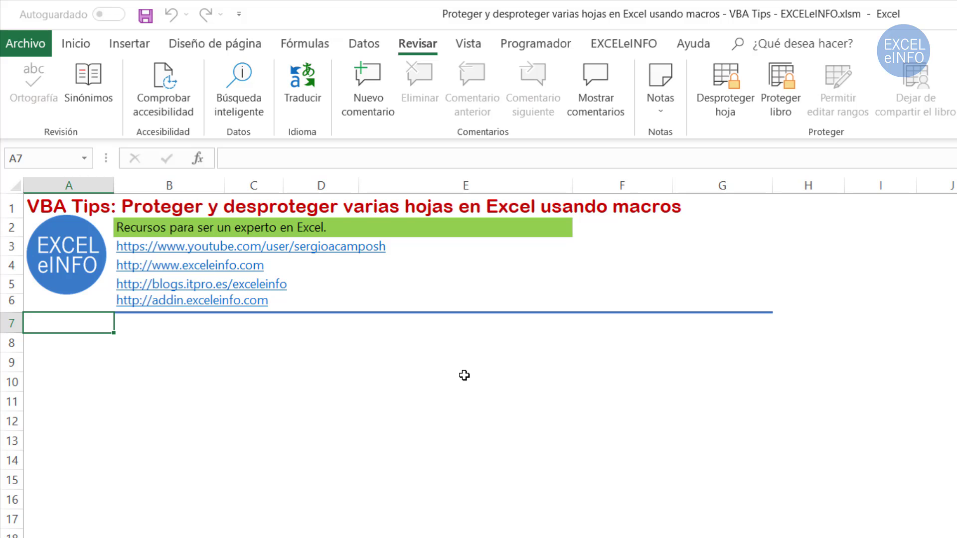
key(alt+F11)
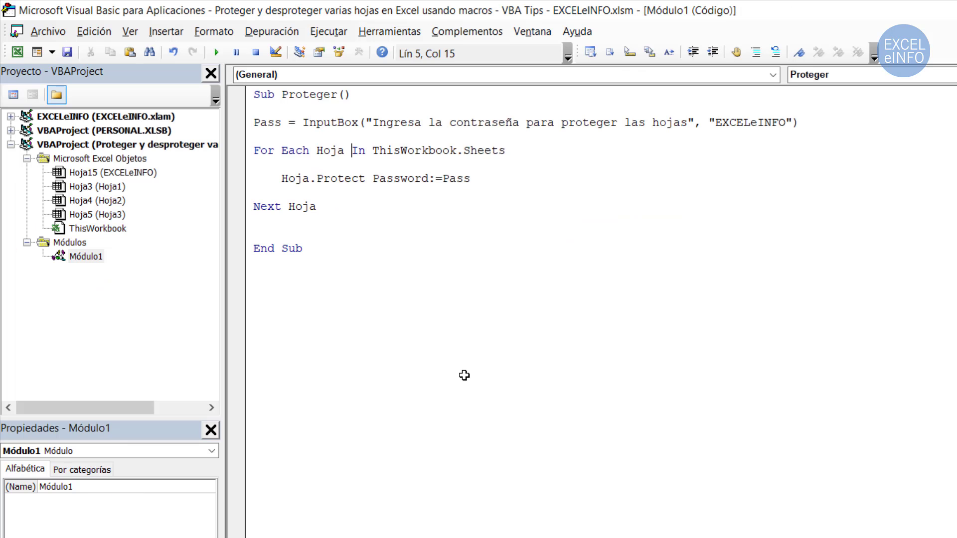
Step: Insert nHoja = Hoja.Name as the loop's first line and highlight its parts
drag(316, 207, 234, 160)
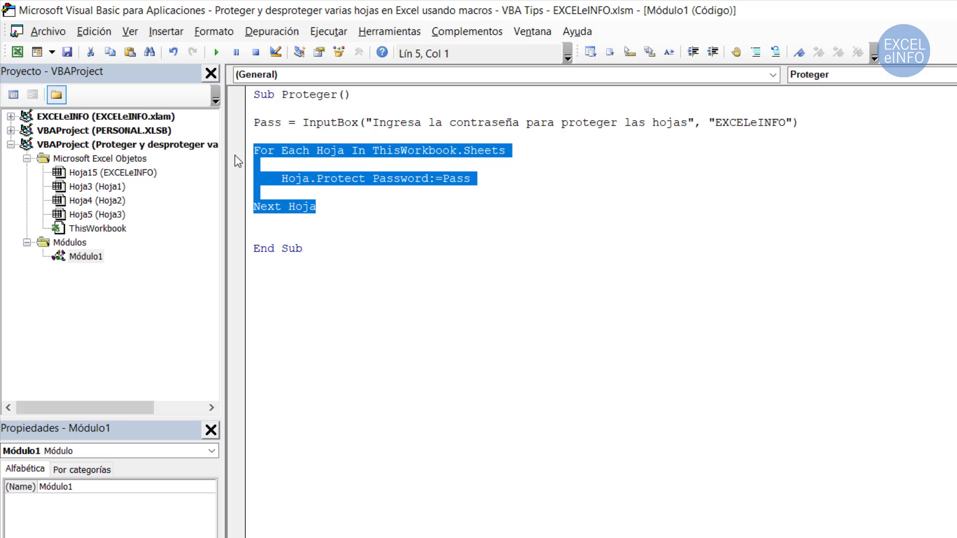
click(453, 176)
key(Return)
key(Return)
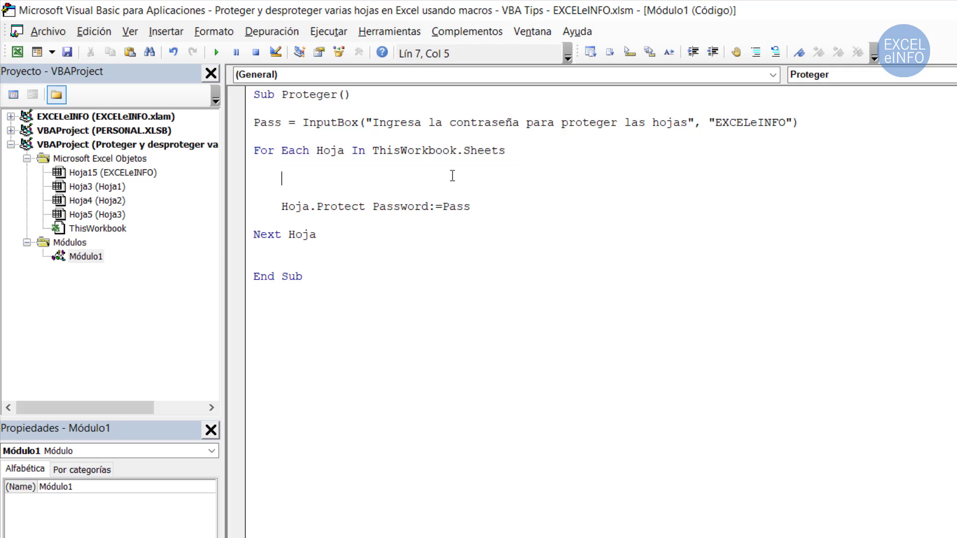
text(n)
text(h)
key(BackSpace)
text(Hoja)
text( = )
text(Hoja.)
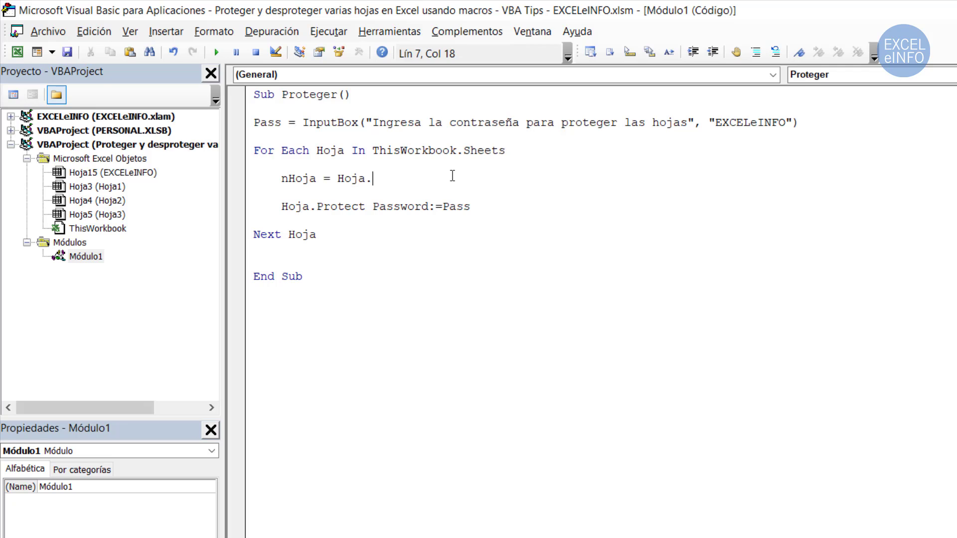
text(Name)
double_click(294, 178)
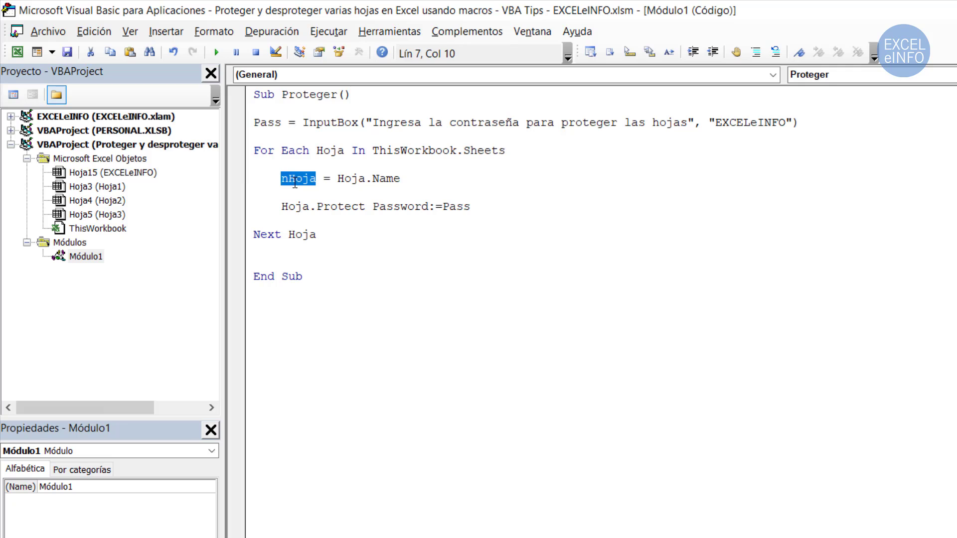
click(396, 178)
double_click(396, 178)
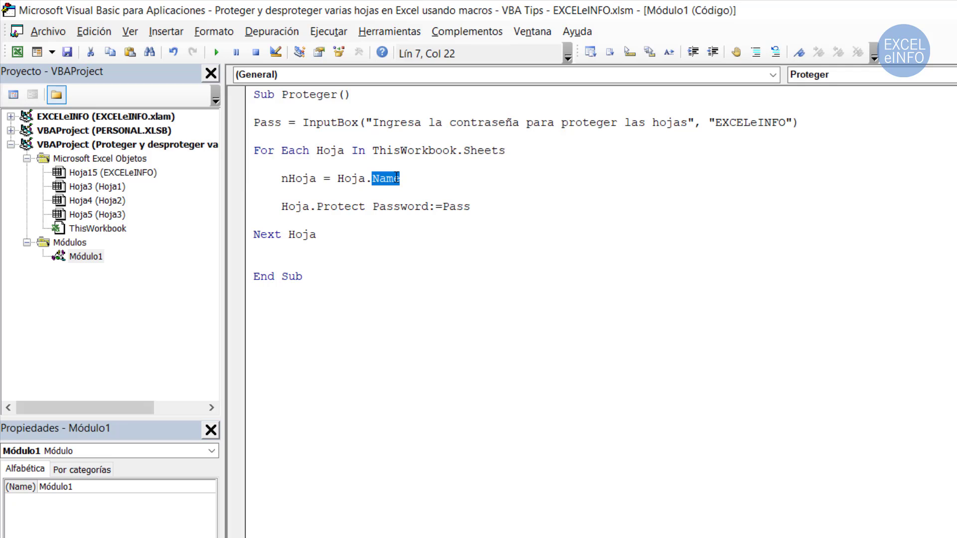
double_click(362, 178)
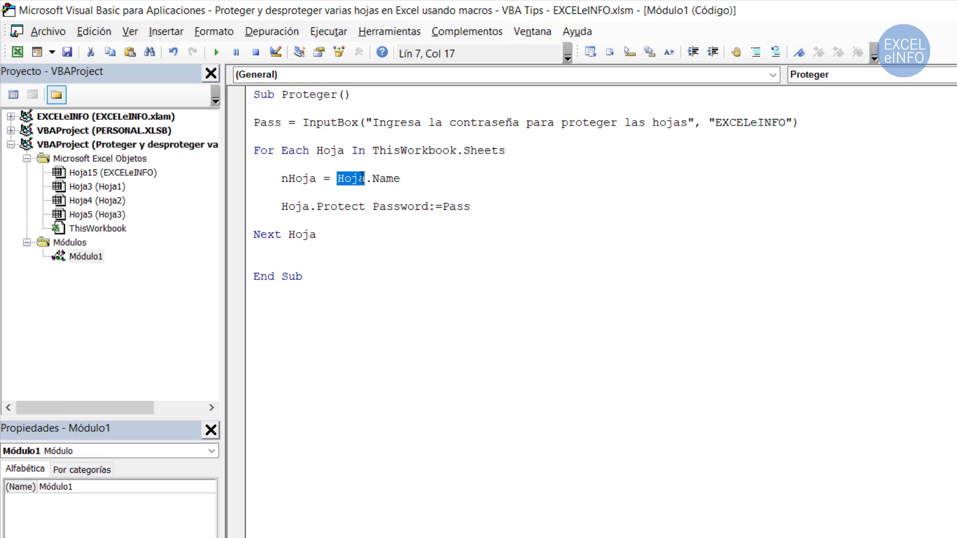
Step: Add If Hoja.ProtectContents = True Then with CuentaErrores = CuentaErrores + 1 inside it
click(440, 185)
key(Return)
key(Return)
key(Return)
key(Up)
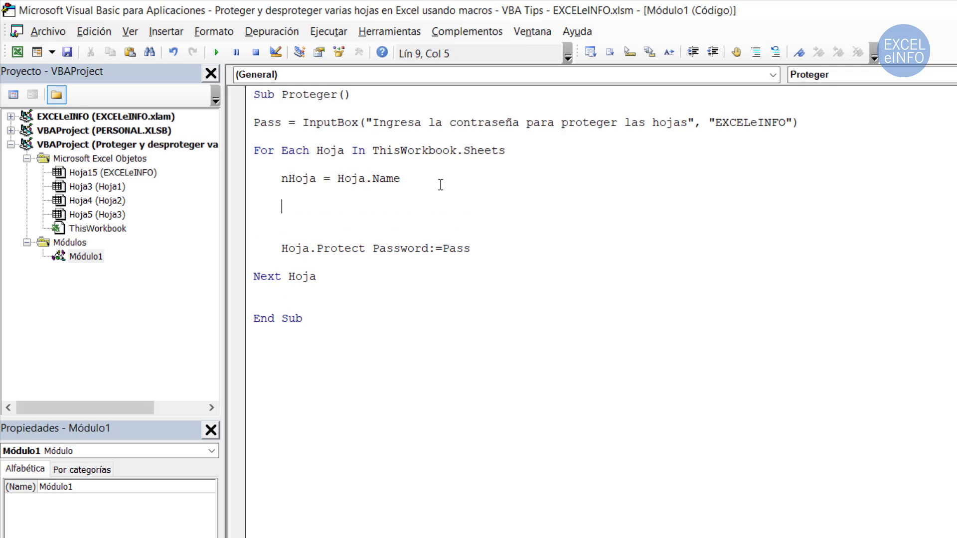
text(If )
text(Hoja)
text(.Prote)
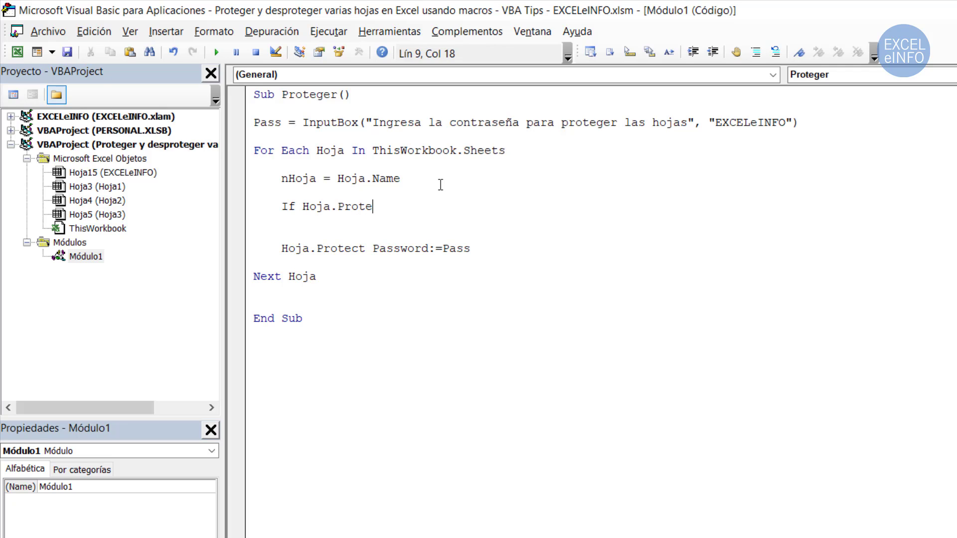
text(ctContec)
text(ts)
key(BackSpace)
key(BackSpace)
key(BackSpace)
text(nts = Tru)
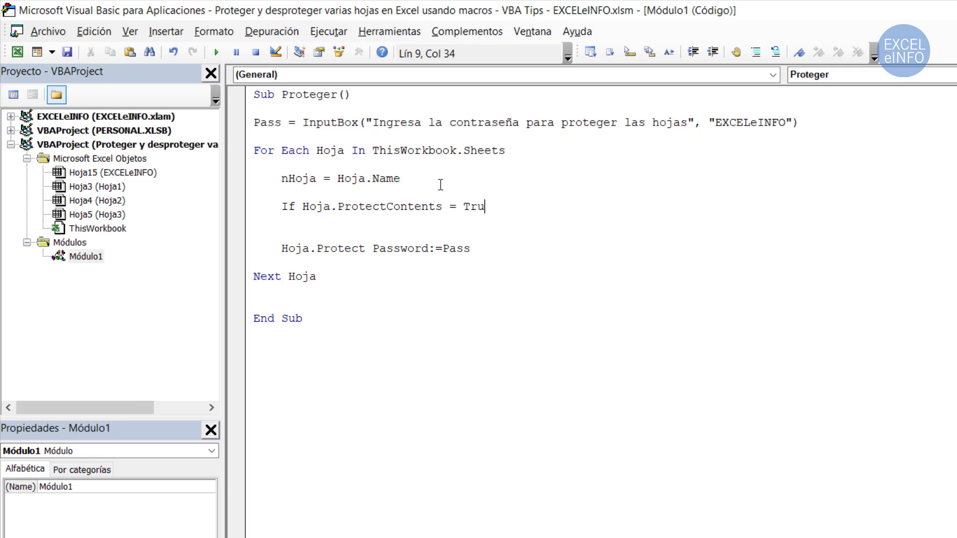
text(e then)
key(Left)
key(Left)
key(Left)
key(Left)
key(Left)
key(Left)
key(Left)
key(Left)
key(Left)
key(Left)
key(Left)
key(ctrl+shift+Left)
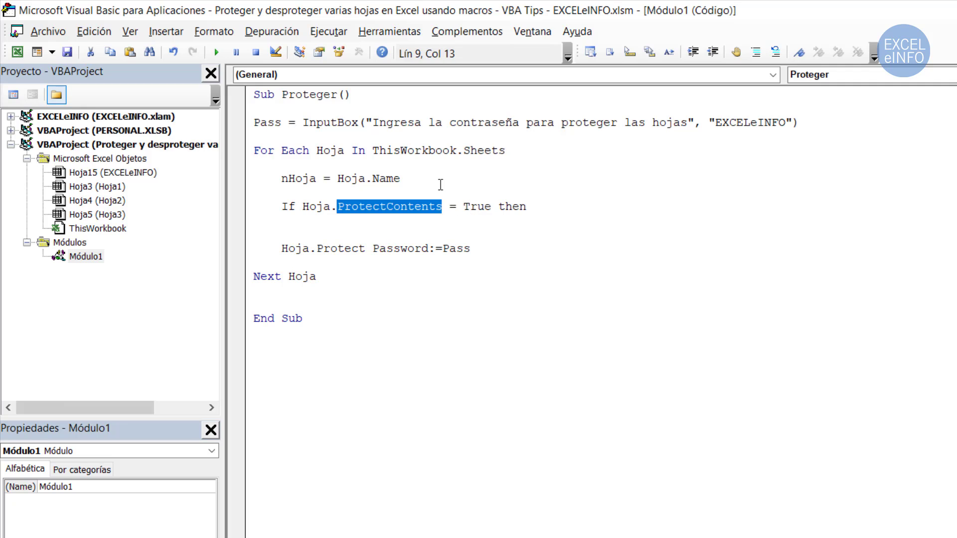
key(Right)
key(ctrl+Right)
key(ctrl+Right)
key(ctrl+Right)
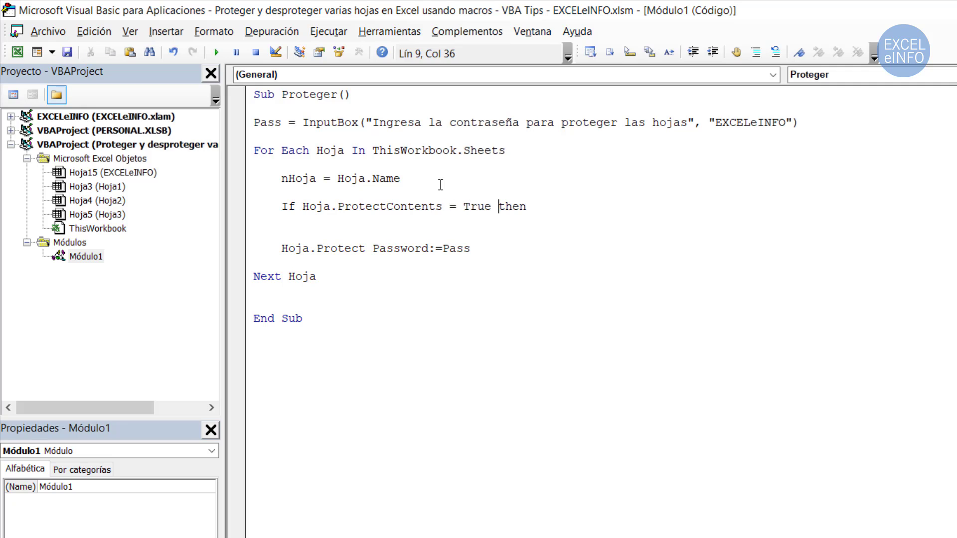
key(Right)
key(Right)
key(Right)
key(Right)
key(Return)
key(Tab)
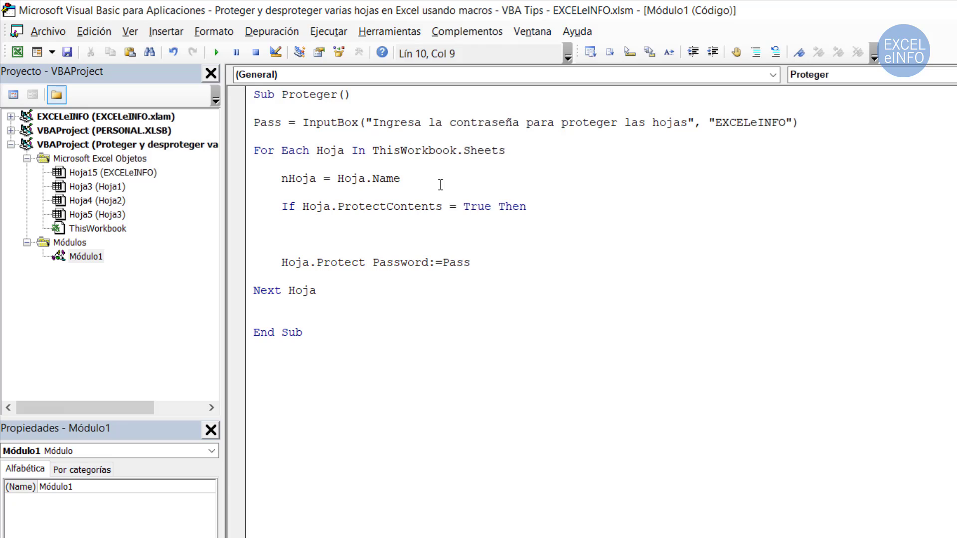
text(CuentaErro)
text(res = )
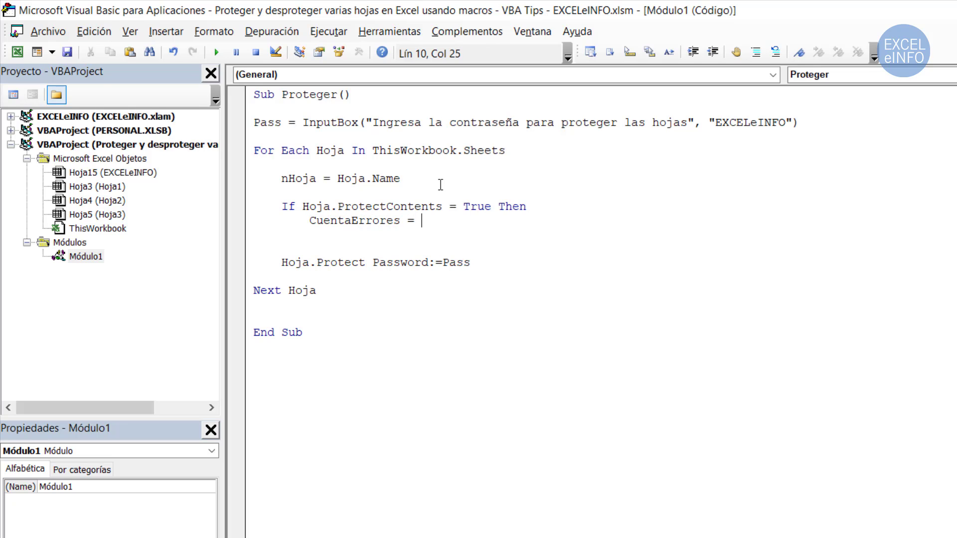
text(C)
text(uentaErr)
text(ores)
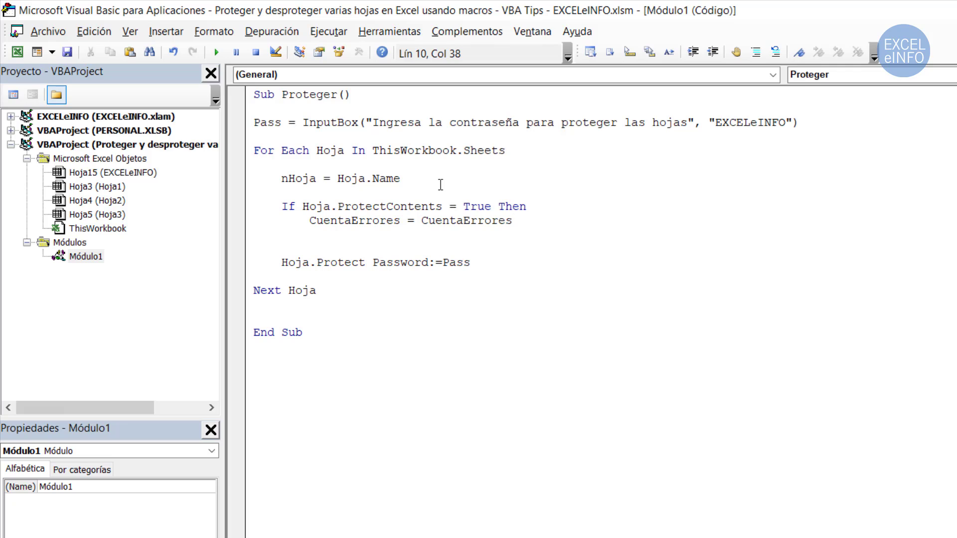
text( + 1)
Step: Append nHoja2 = nHoja2 & vbNewLine & "> " & nHoja, then an Else and End If
key(Return)
text(n)
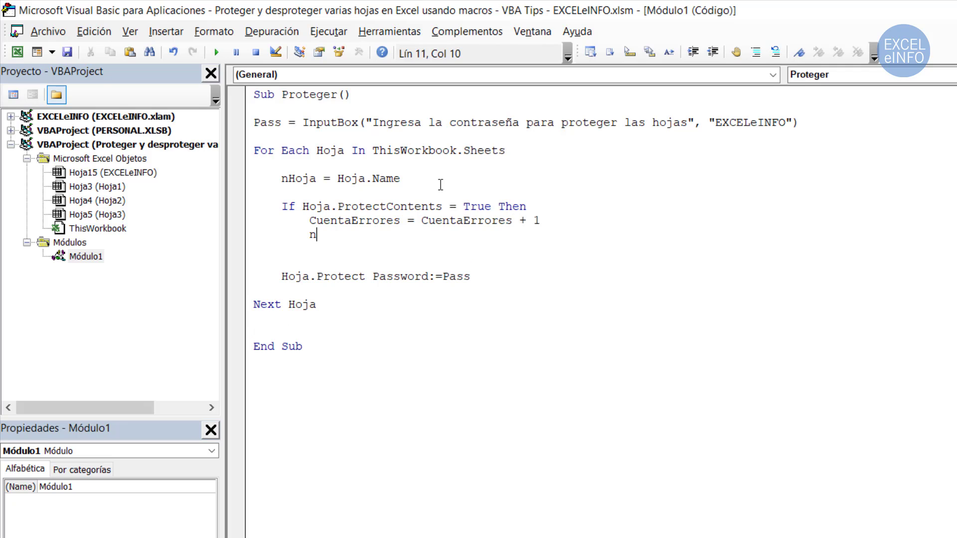
text(HO)
key(BackSpace)
text(oj)
text(a2)
text( = )
text(nHoja2 )
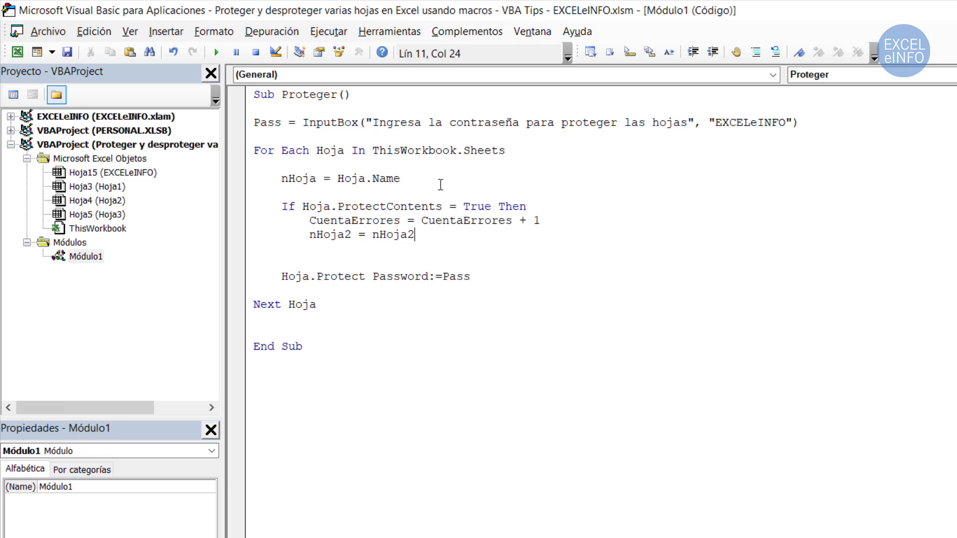
text(& vb)
text(ne)
text(ew)
key(BackSpace)
key(BackSpace)
text(wline )
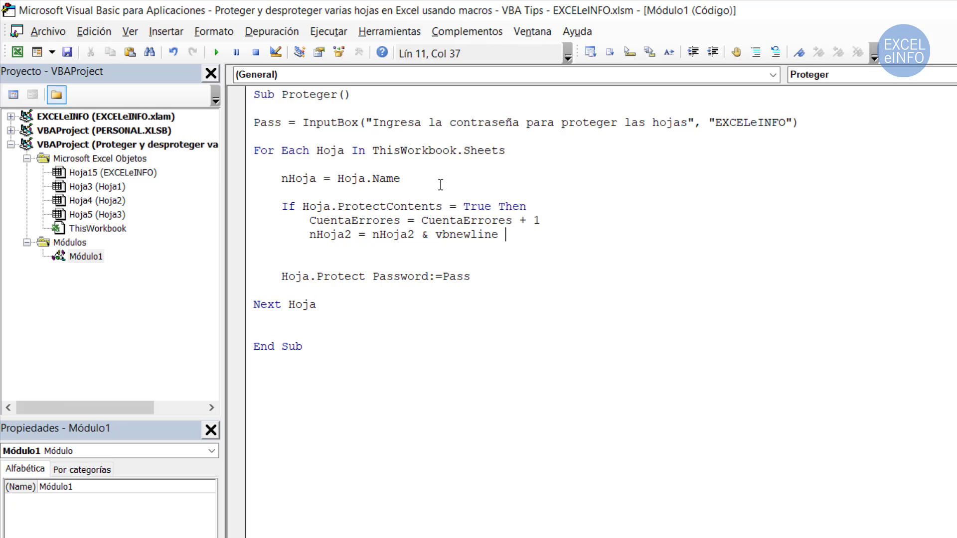
text(& )
text("<z)
key(BackSpace)
key(BackSpace)
text(>)
text( " &)
text( nHoja)
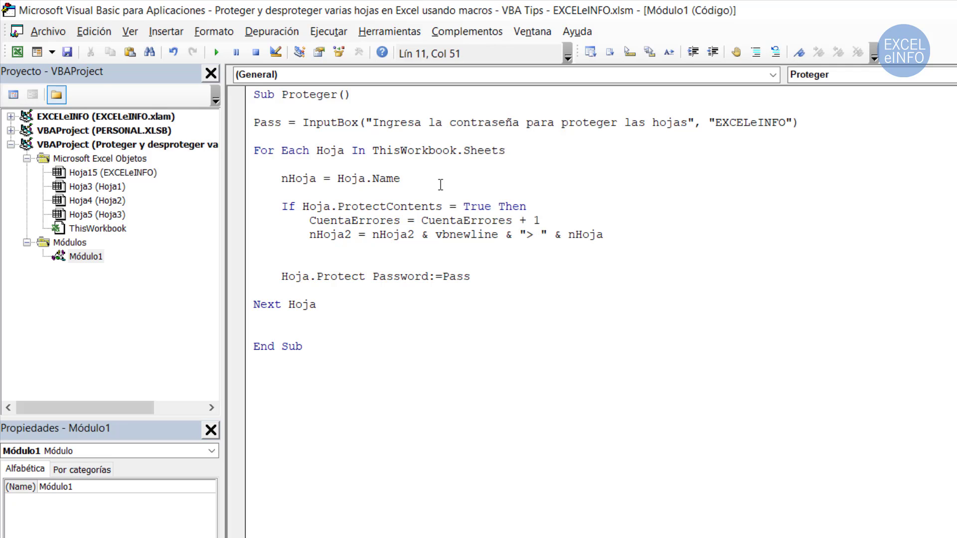
key(Return)
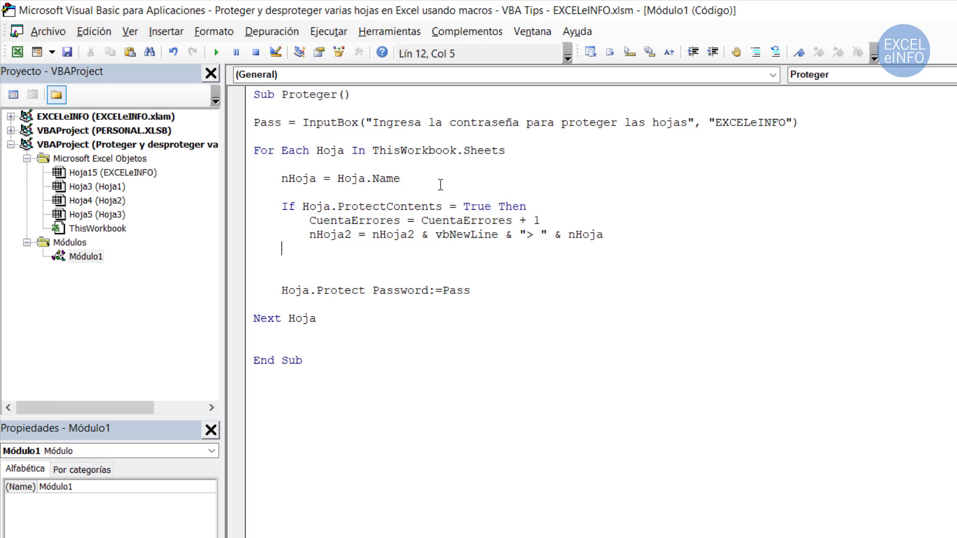
text(el)
text(se)
key(Return)
text(e)
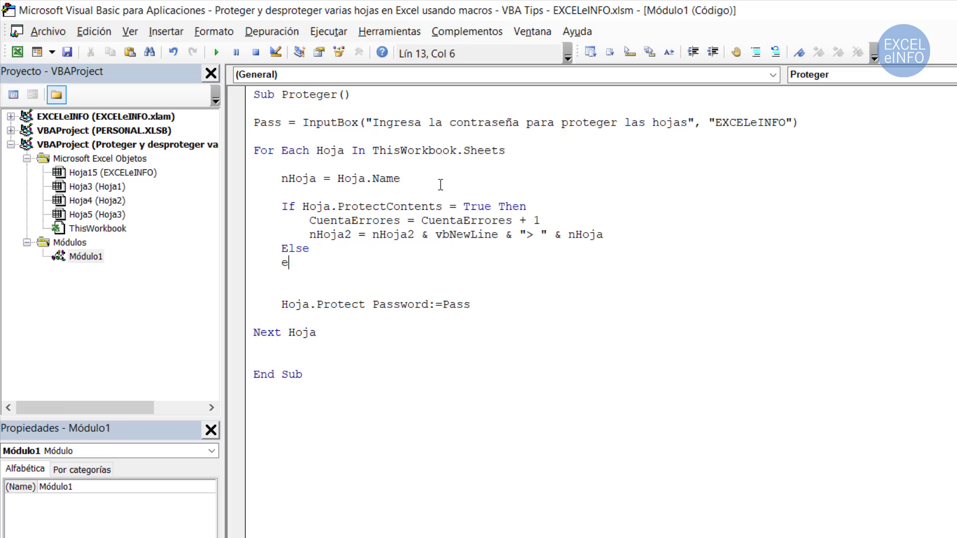
text(nd if)
key(Up)
drag(603, 235, 253, 221)
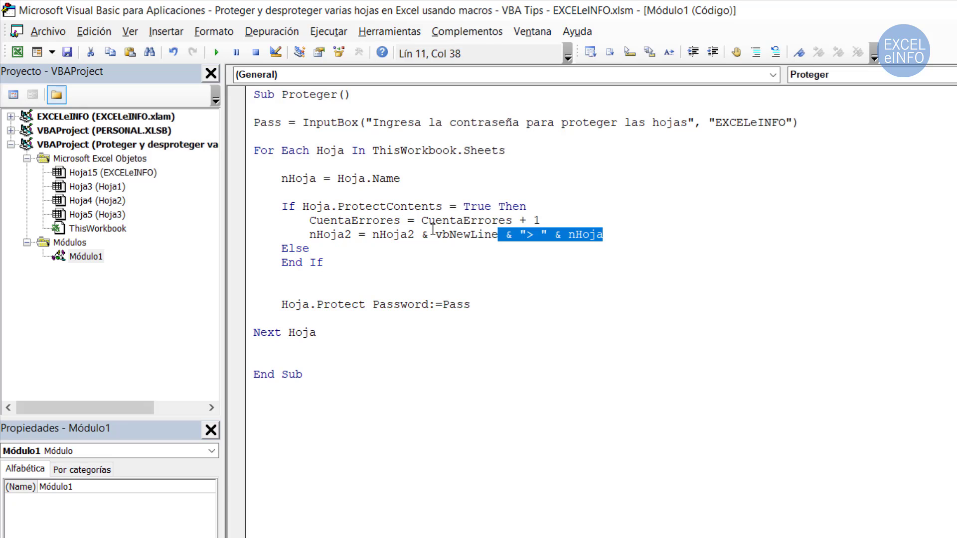
double_click(363, 220)
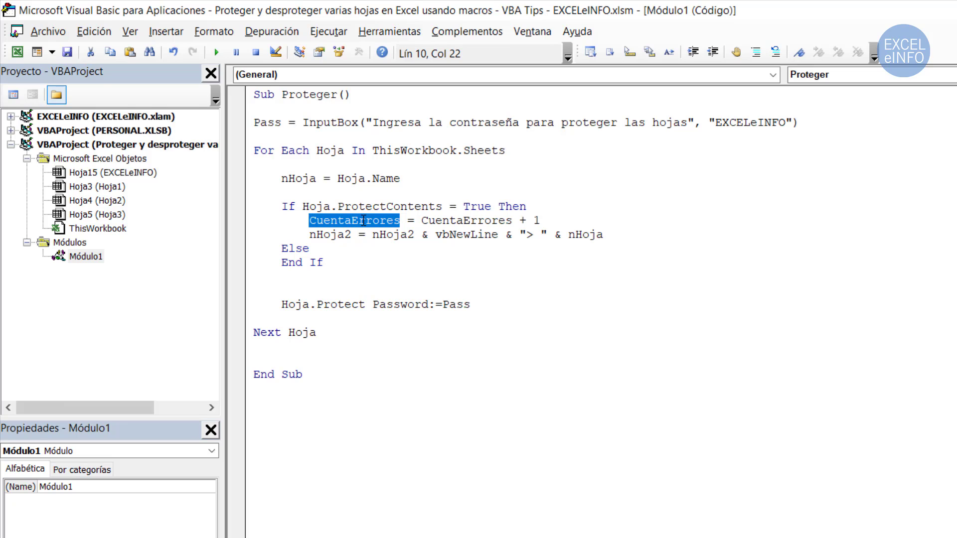
click(363, 221)
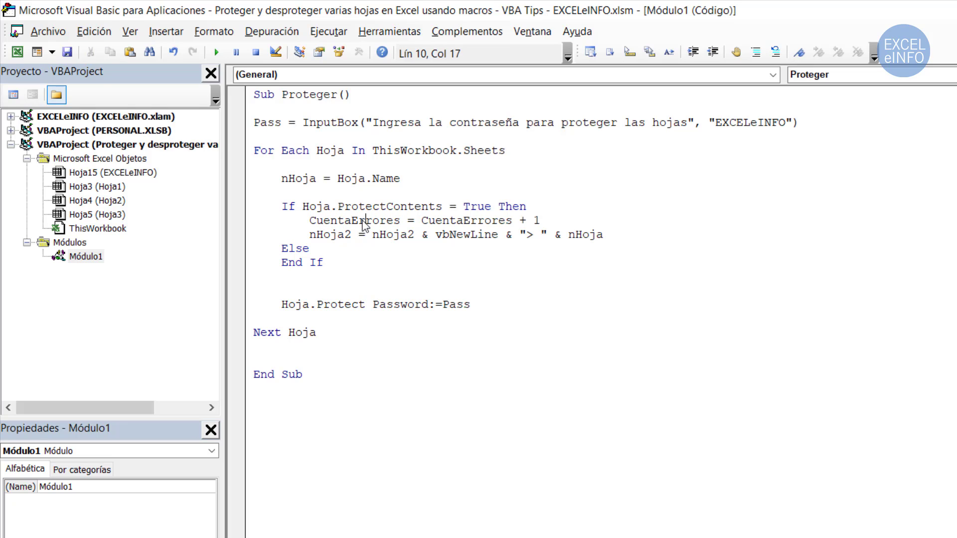
double_click(422, 205)
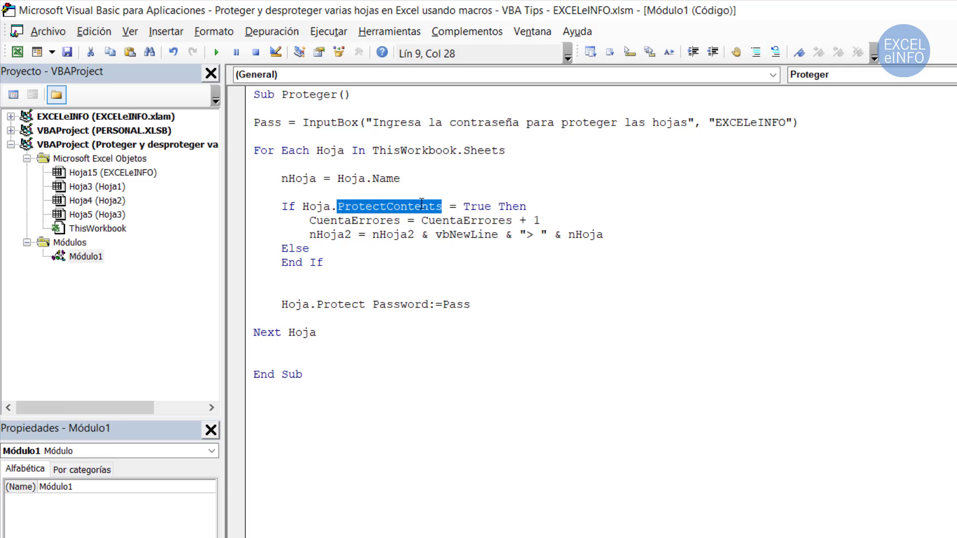
double_click(327, 234)
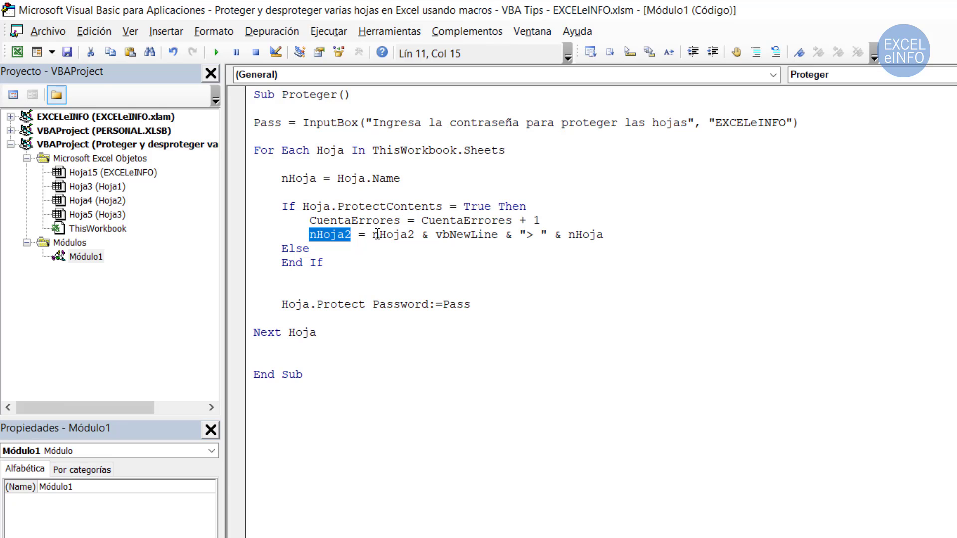
click(378, 234)
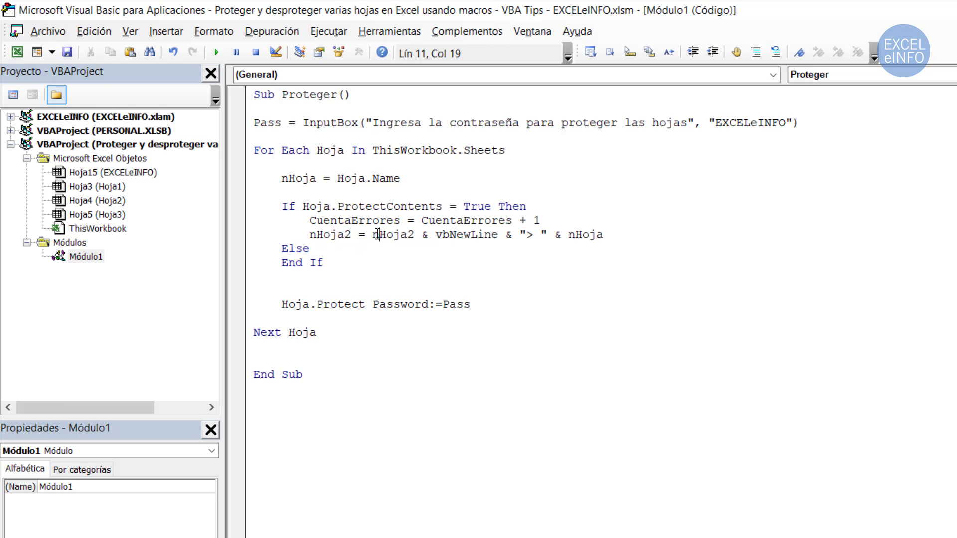
drag(604, 234, 213, 220)
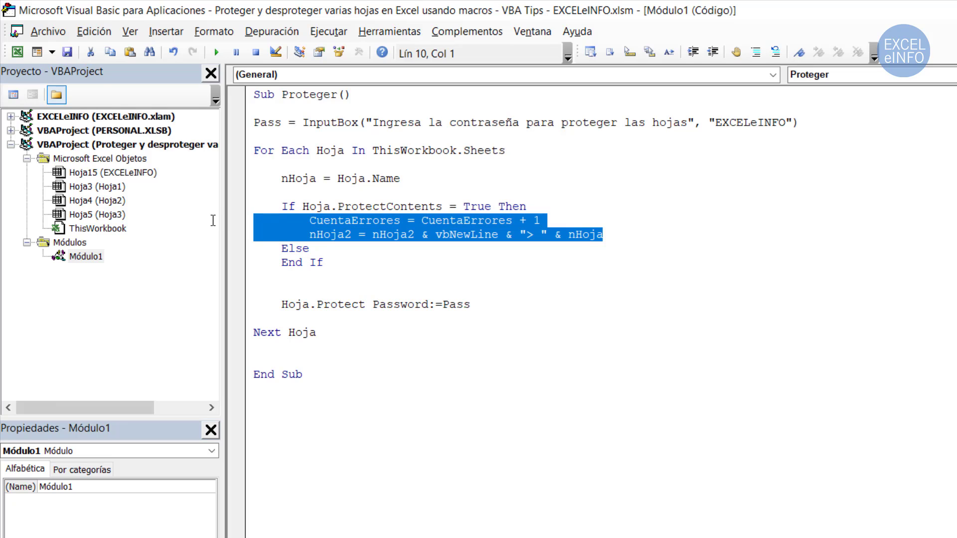
click(361, 330)
Step: Add If CuentaErrores >= 1 Then below the loop
key(Return)
key(Return)
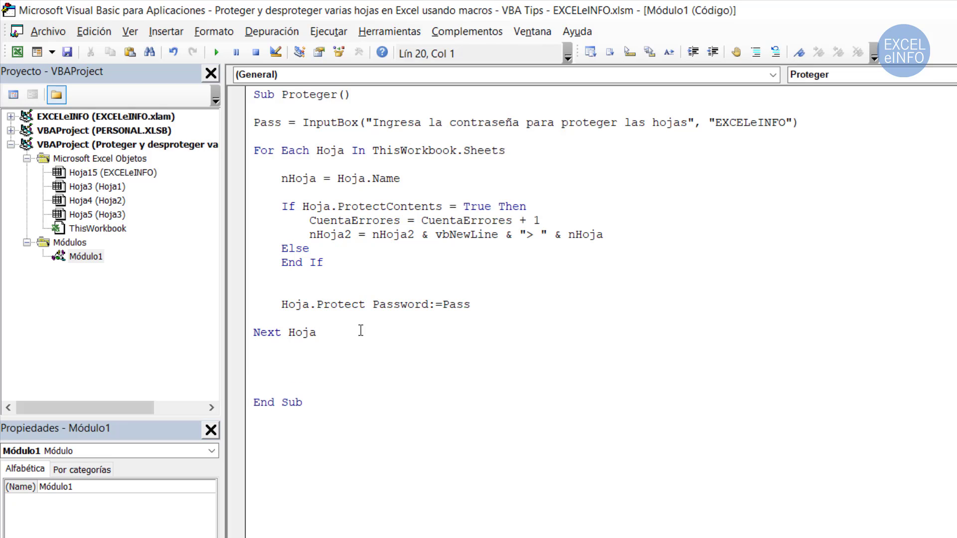
text(if )
text(CuentaE)
text(rrores)
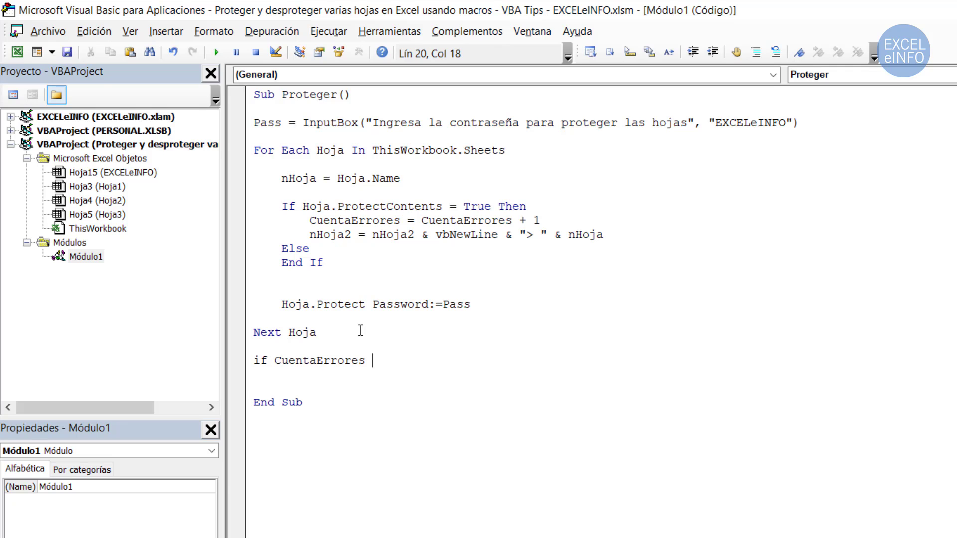
text( >= 1)
text( then)
key(Return)
key(Up)
key(End)
key(Left)
key(Left)
key(Left)
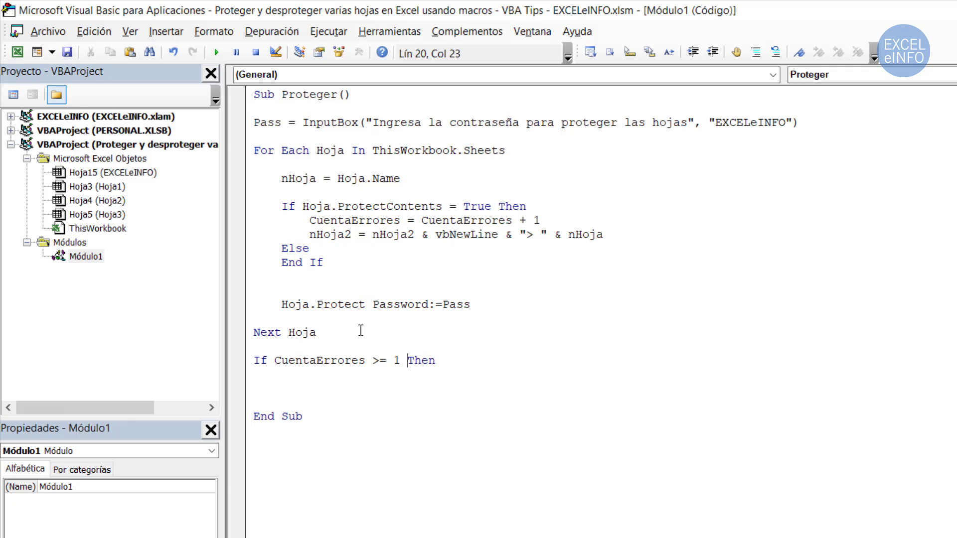
key(Right)
key(Right)
key(Left)
key(Left)
key(Down)
Step: Write the MsgBox "Las siguientes hojas no se pudieron proteger porque ya estaban protegidas" with nHoja2, vbExclamation, "EXCELeINFO"
text(msg)
text(box)
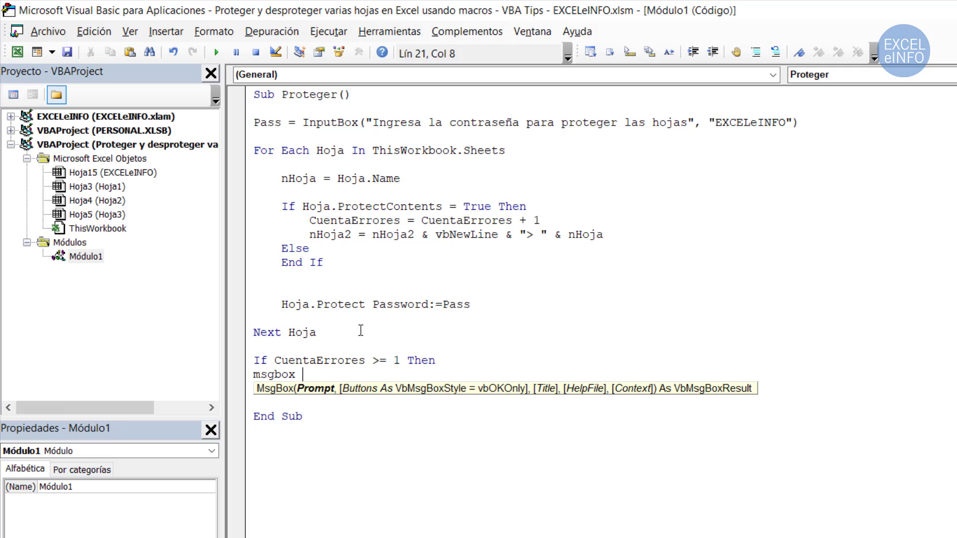
text("L)
text(a sigiuent)
key(BackSpace)
key(BackSpace)
key(BackSpace)
key(BackSpace)
text(uientes hoja)
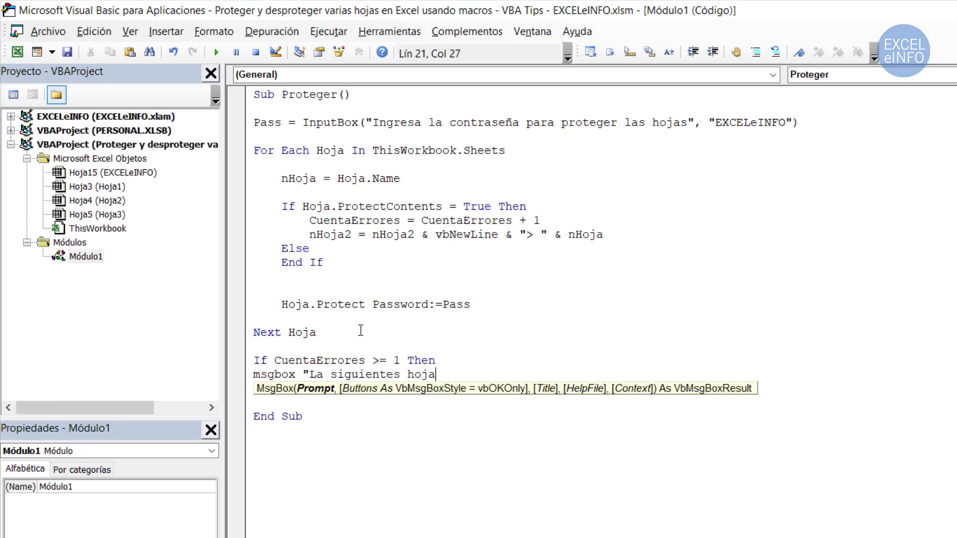
text(s no se pu)
text(dieron proteger)
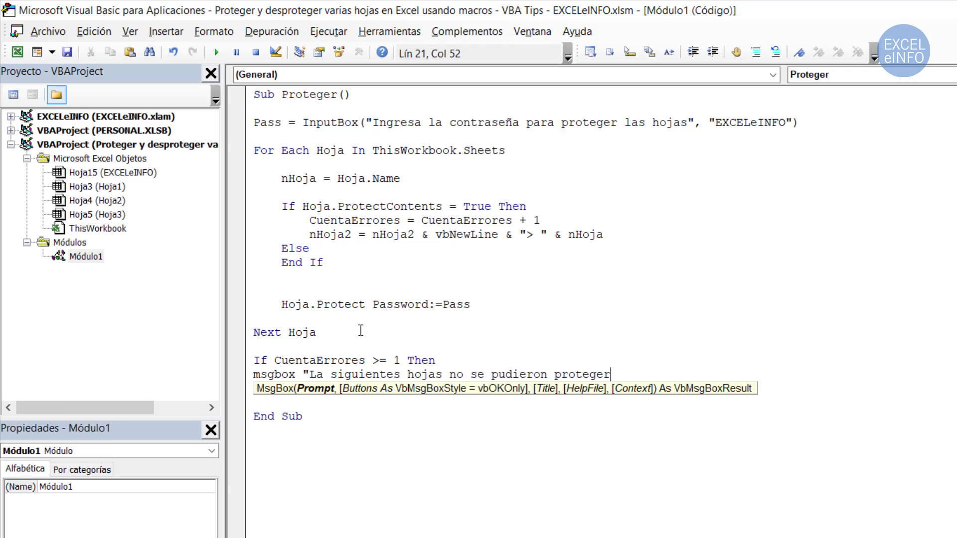
text( porque ya estabas)
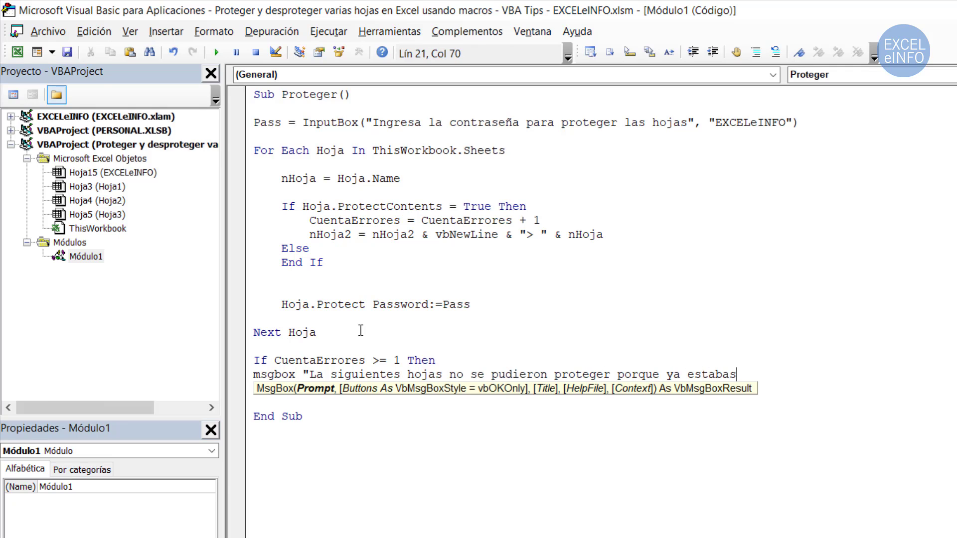
text(n)
key(BackSpace)
key(BackSpace)
text(n prote)
text(gidas")
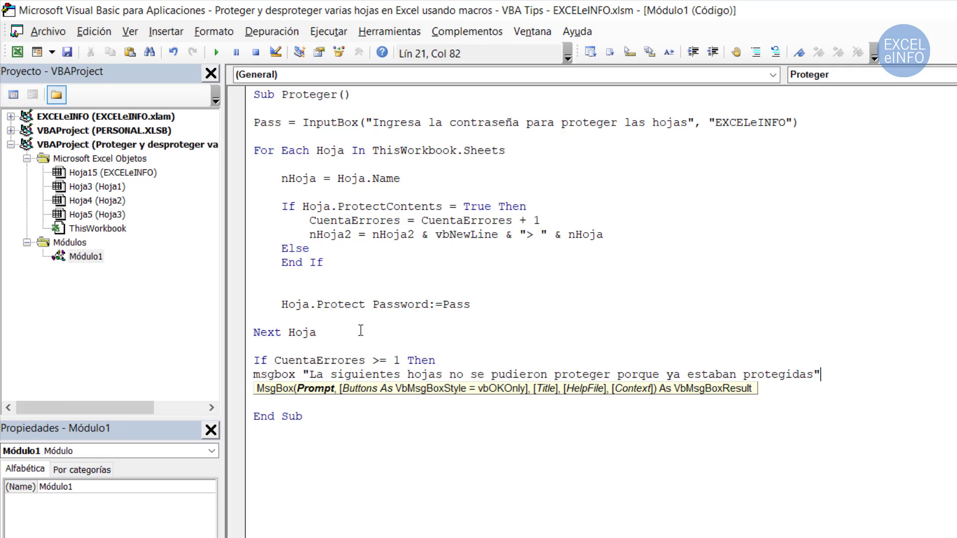
text( &)
text( vb)
text(newli)
text(ne & )
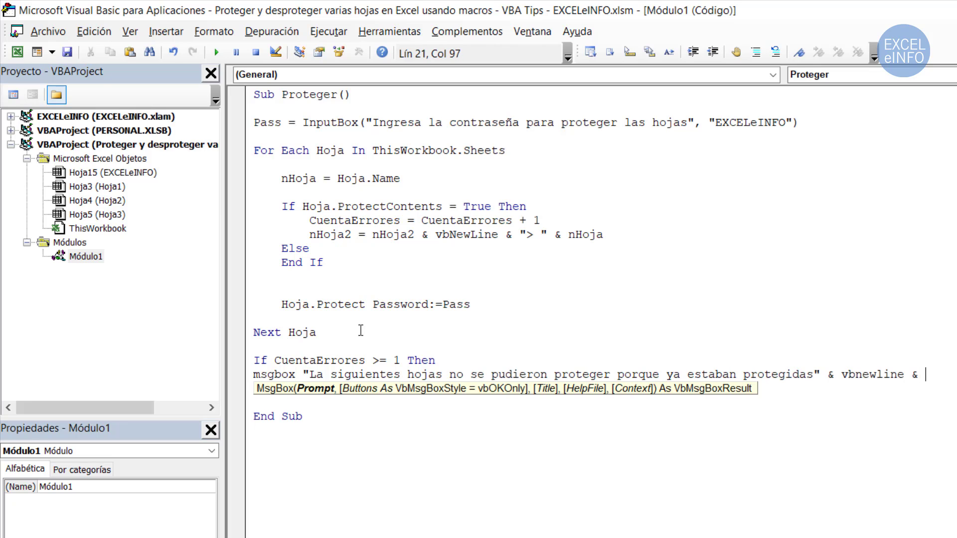
text(nHoja)
text(2)
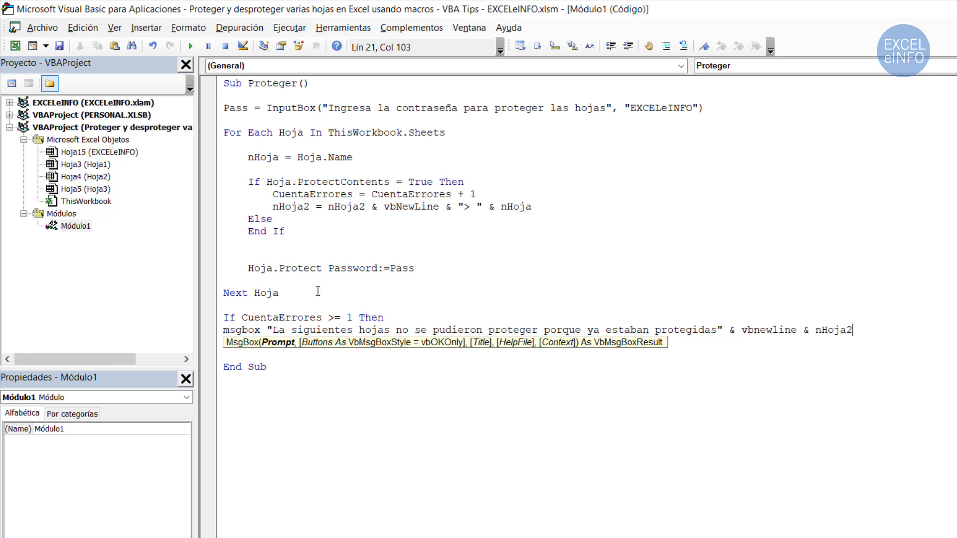
text(,vb)
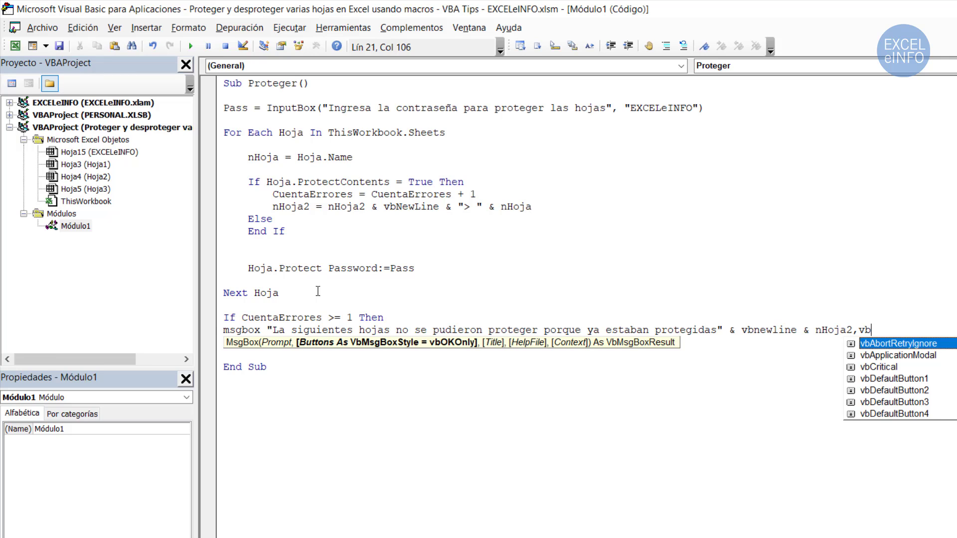
text(ex)
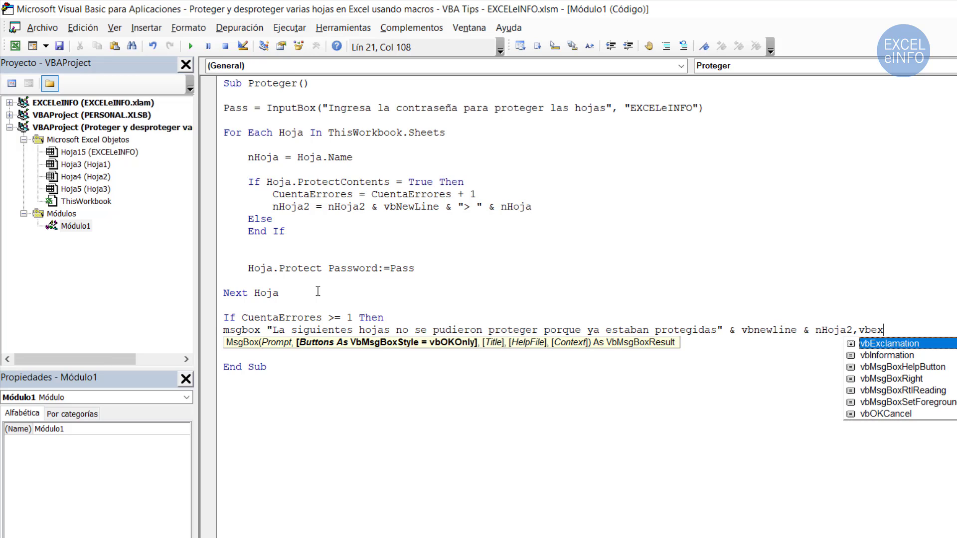
key(Tab)
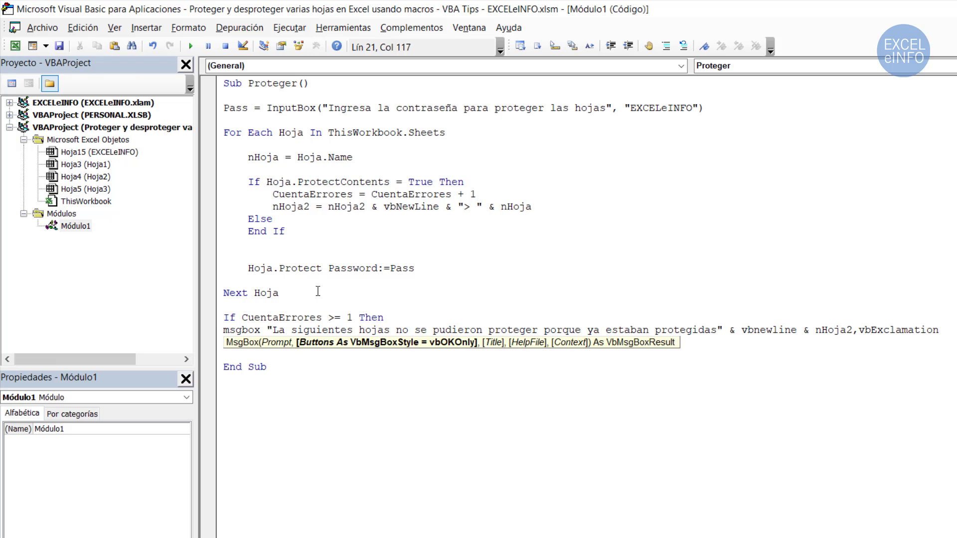
text(,)
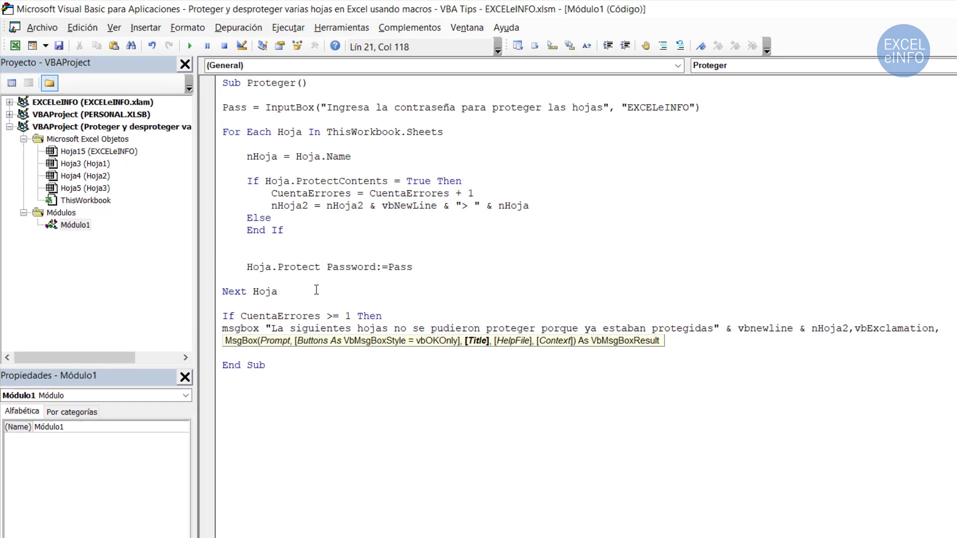
text("EXCEL)
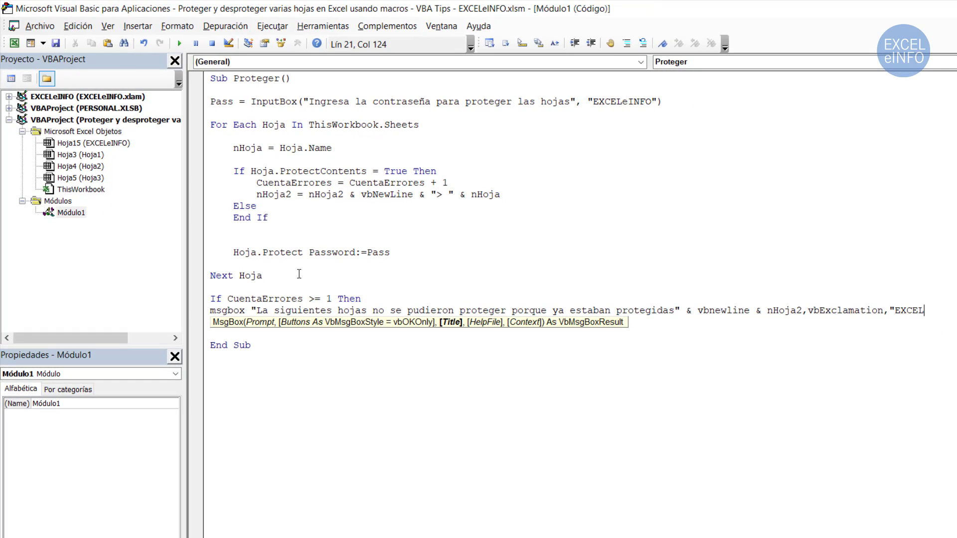
text(eINFO)
Step: Close the warning block with End If and highlight the finished MsgBox line
key(Home)
key(Up)
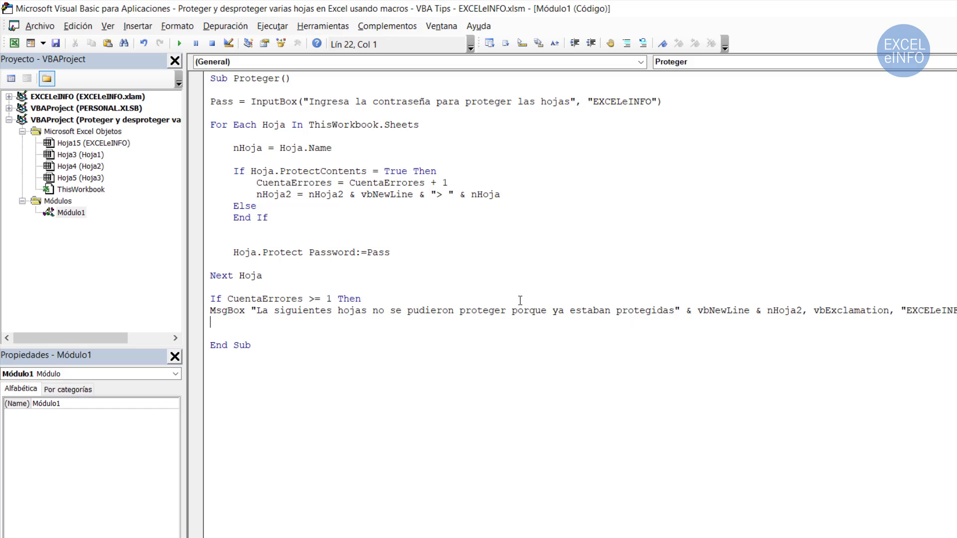
key(shift+Right)
key(shift+Right)
key(Down)
key(Down)
text(end)
key(BackSpace)
key(BackSpace)
key(BackSpace)
text(endif)
key(alt+F11)
click(338, 234)
drag(950, 310, 123, 319)
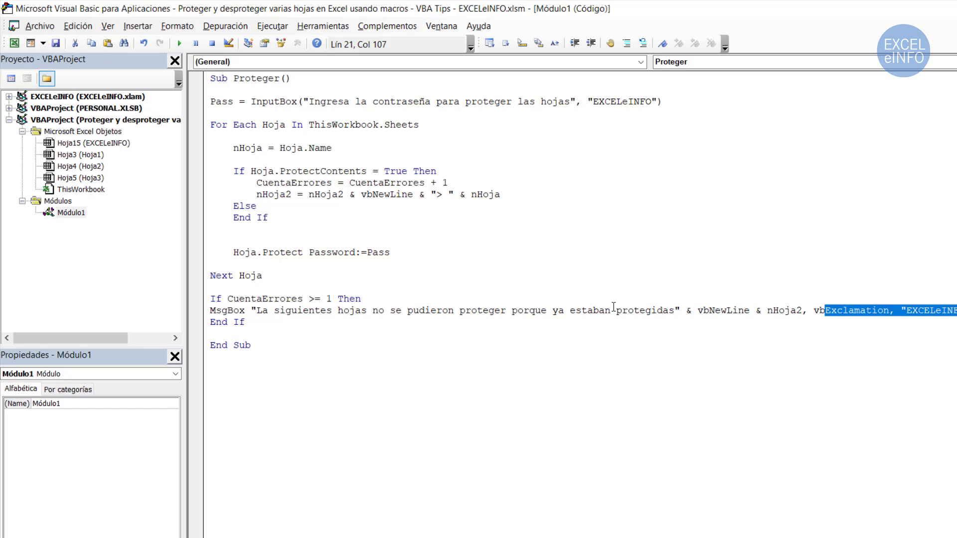
click(436, 289)
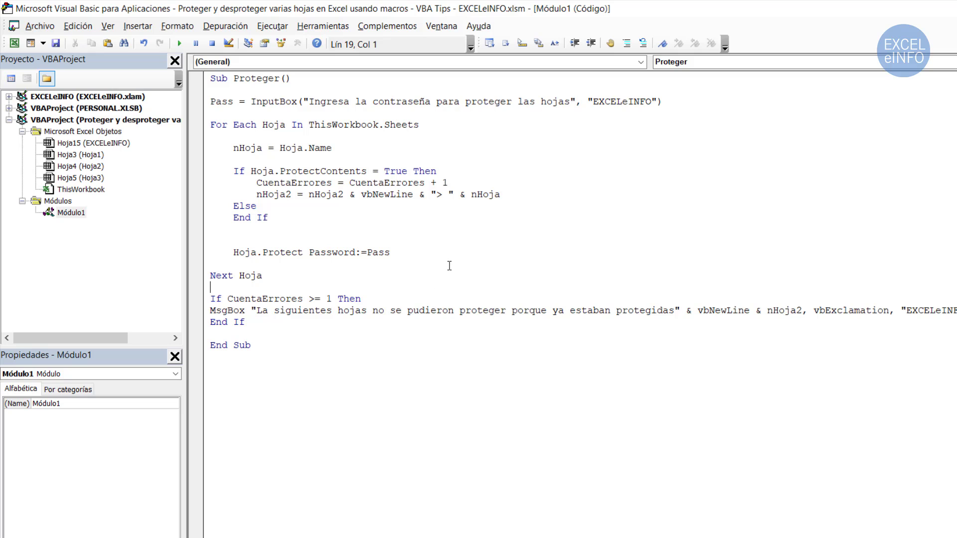
Step: Rerun Proteger with a password and get the warning listing EXCELeINFO, Hoja1, Hoja2 and Hoja3
click(181, 46)
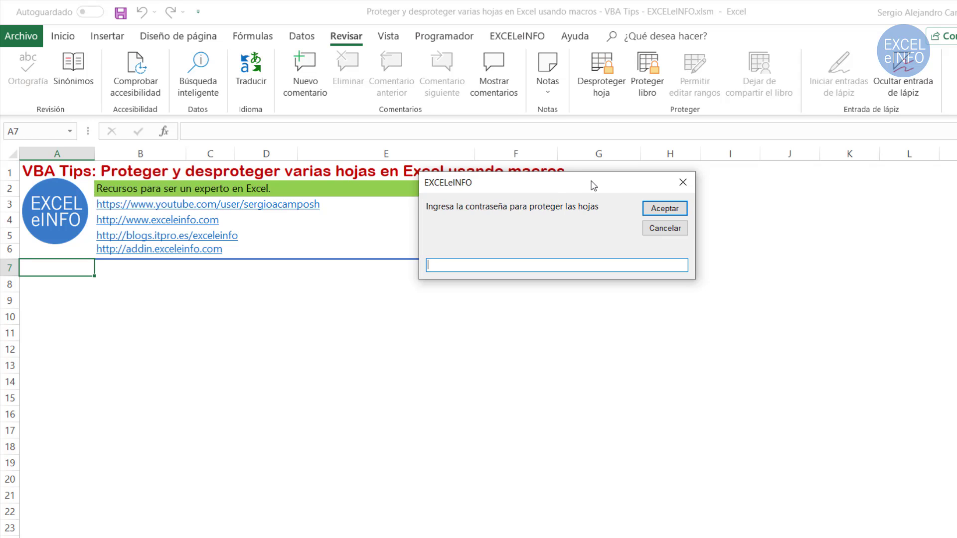
text(1)
key(Return)
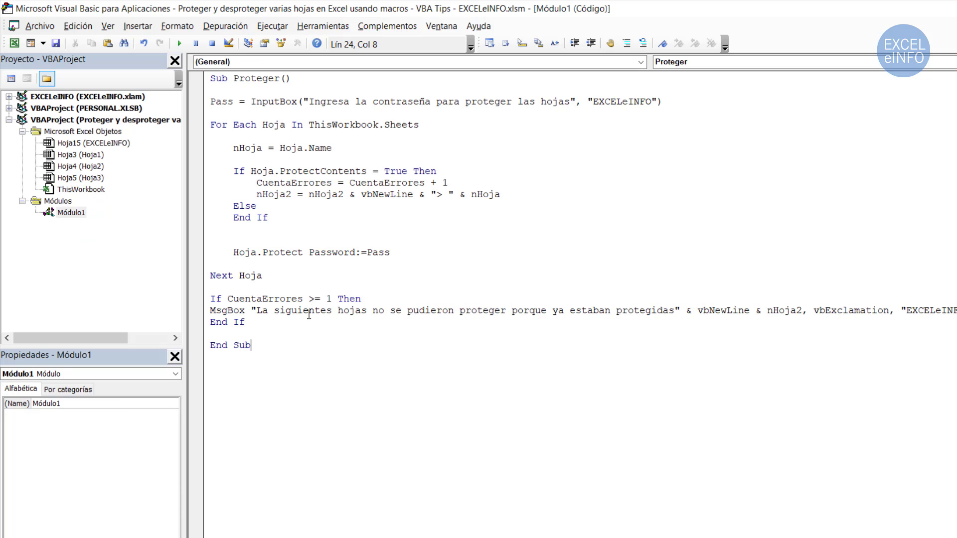
drag(279, 322, 140, 121)
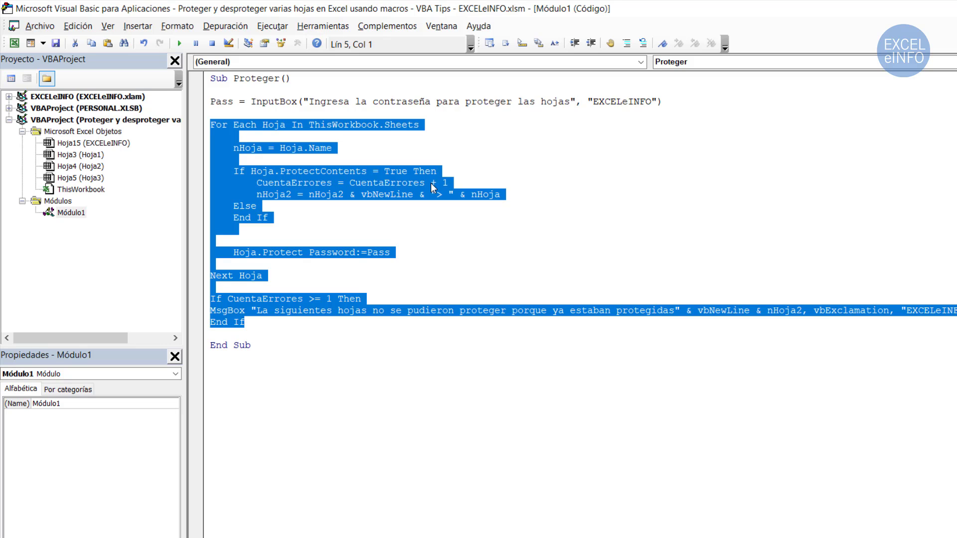
Step: Add a new Sub Desproteger below Proteger's End Sub
click(313, 471)
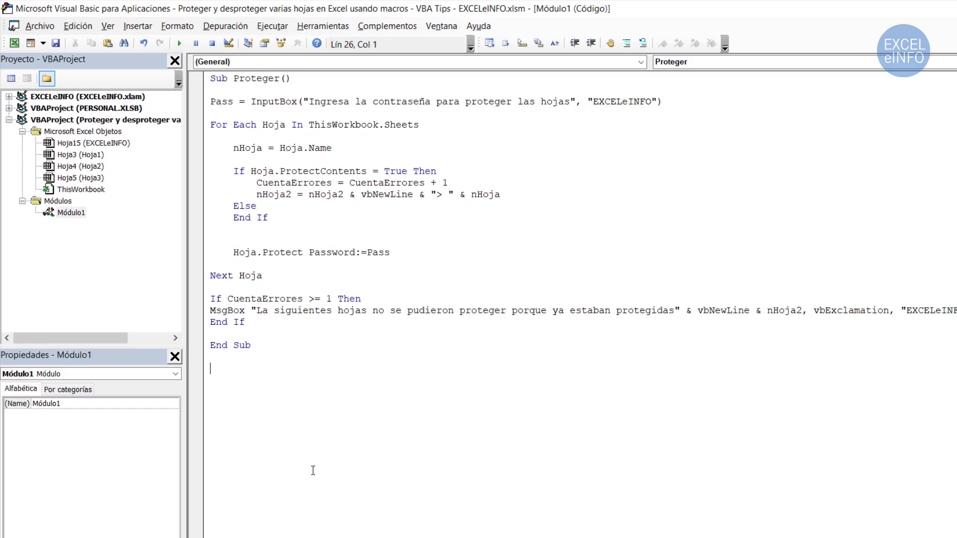
text(Su)
text(b Despro)
text(teger)
key(Return)
Step: Copy Proteger's code from the loop to End If and paste it inside Desproteger
click(317, 332)
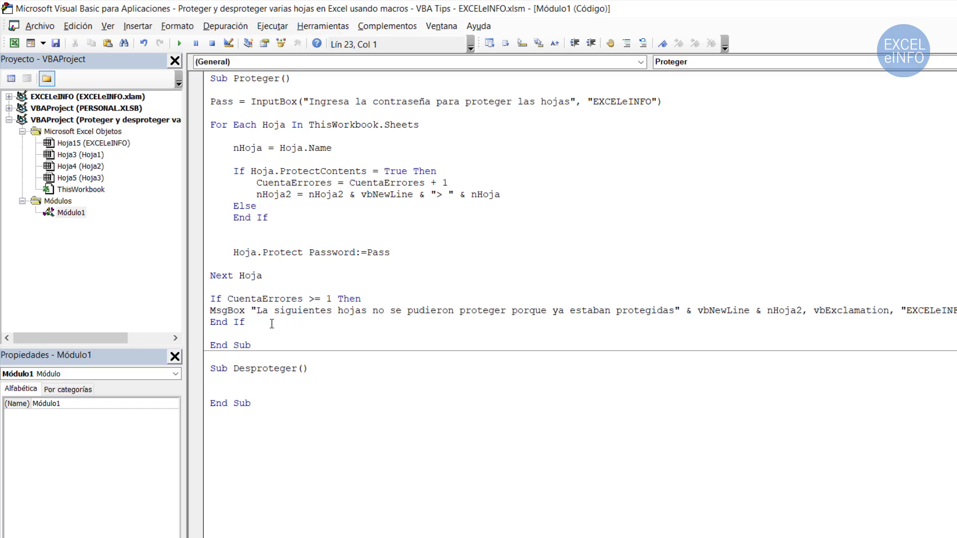
drag(272, 323, 168, 99)
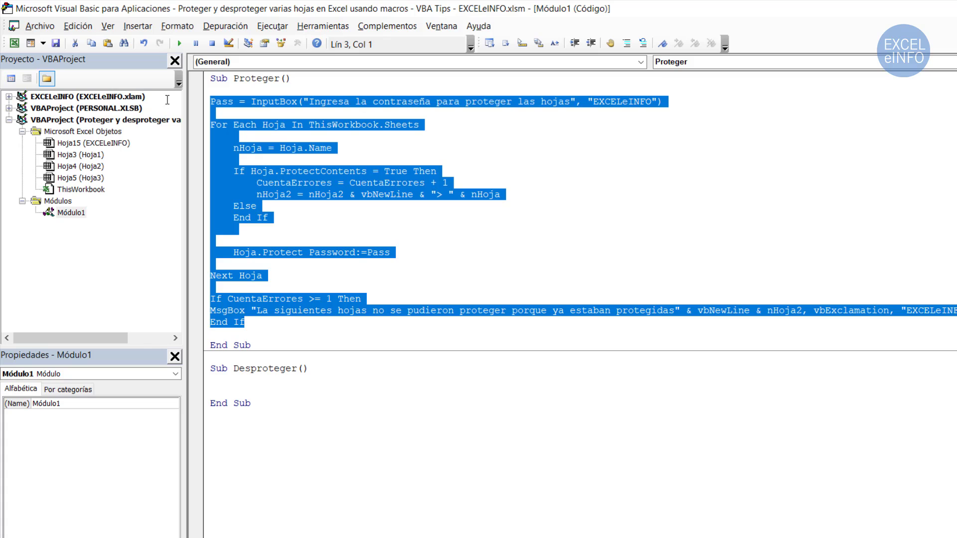
right_click(226, 148)
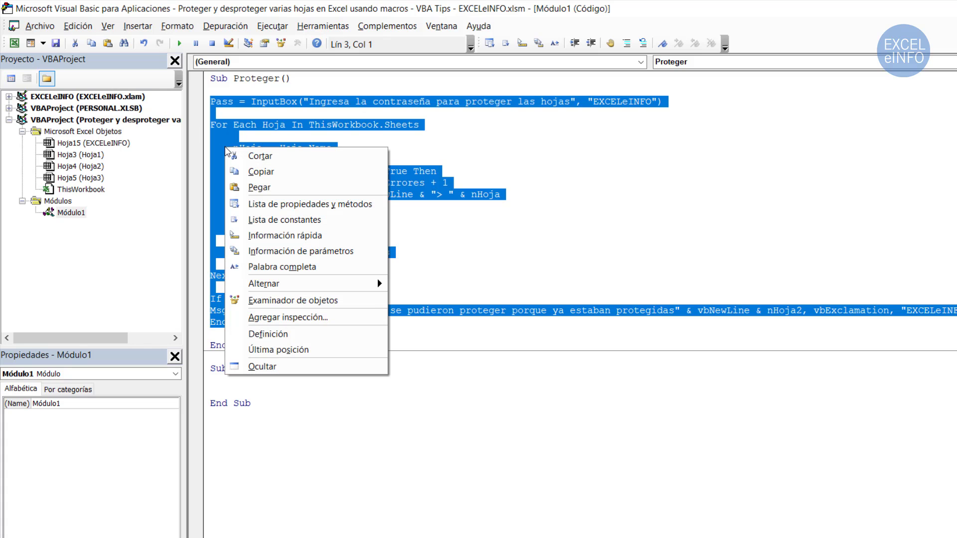
click(287, 175)
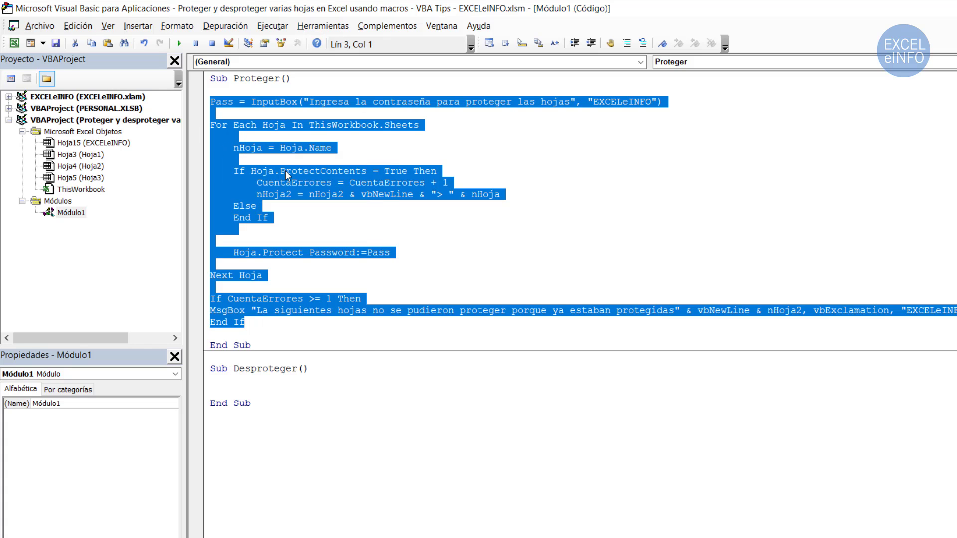
click(296, 158)
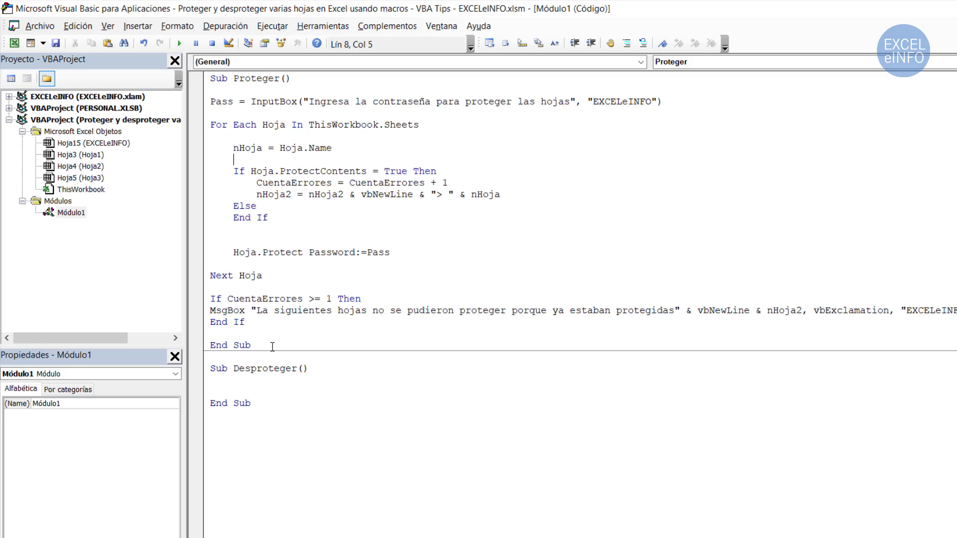
click(255, 380)
key(Return)
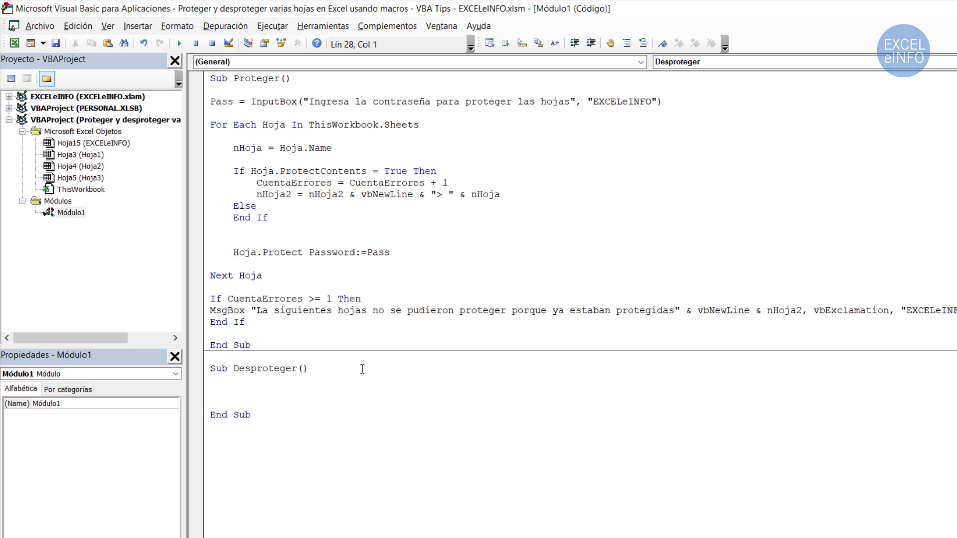
key(ctrl+v)
scroll(364, 379, down, 1)
scroll(365, 384, down, 2)
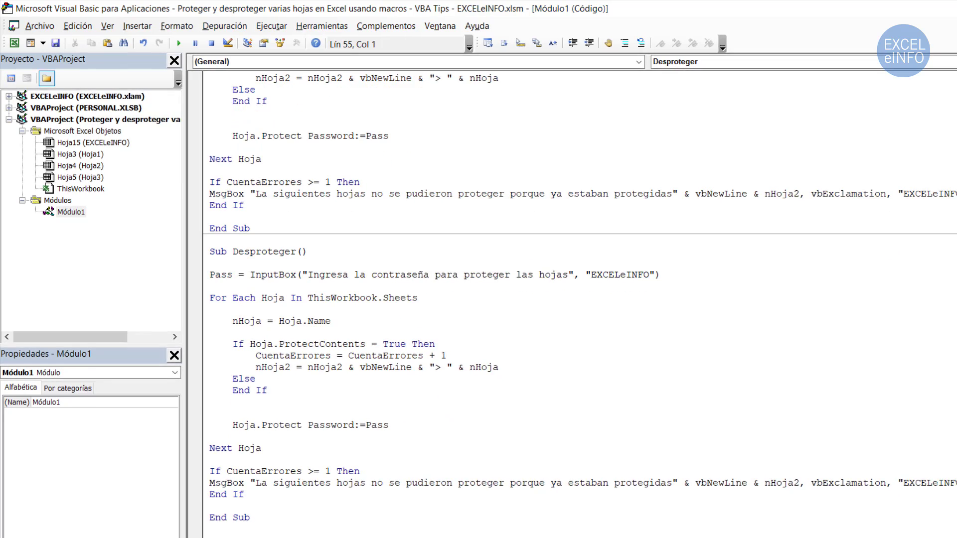
key(Down)
key(Down)
key(Down)
key(Down)
key(Down)
key(Down)
key(Down)
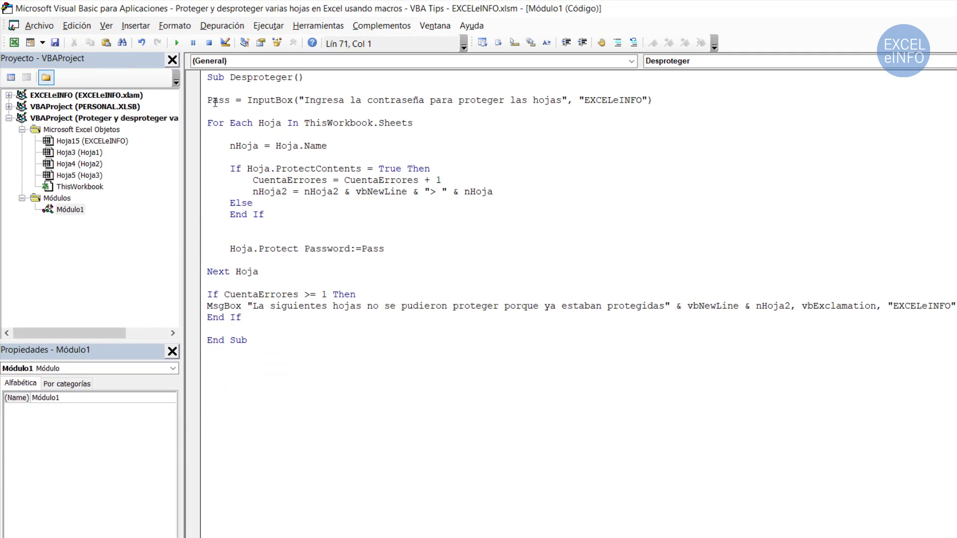
Step: Change the InputBox prompt word 'proteger' to 'Desproteger' in the Desproteger sub
double_click(215, 101)
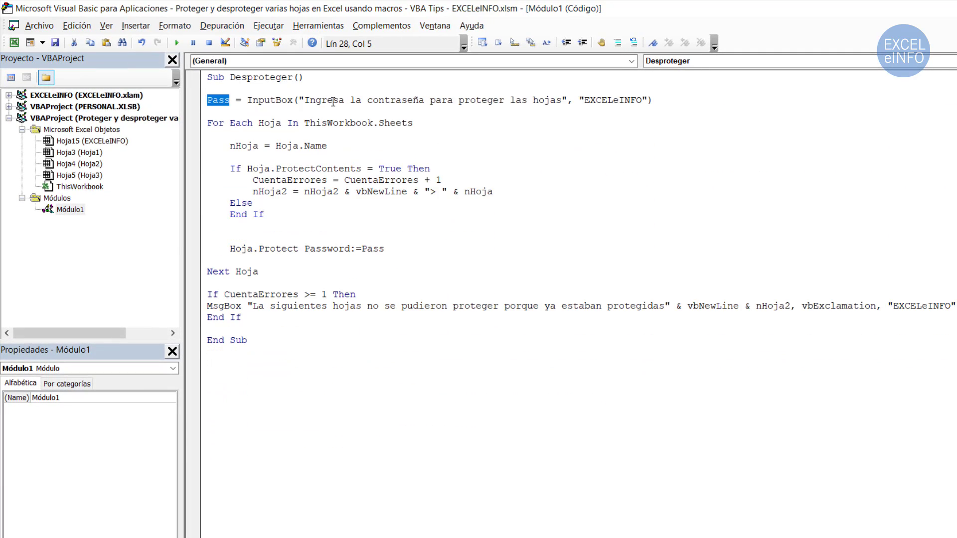
click(459, 101)
text(De)
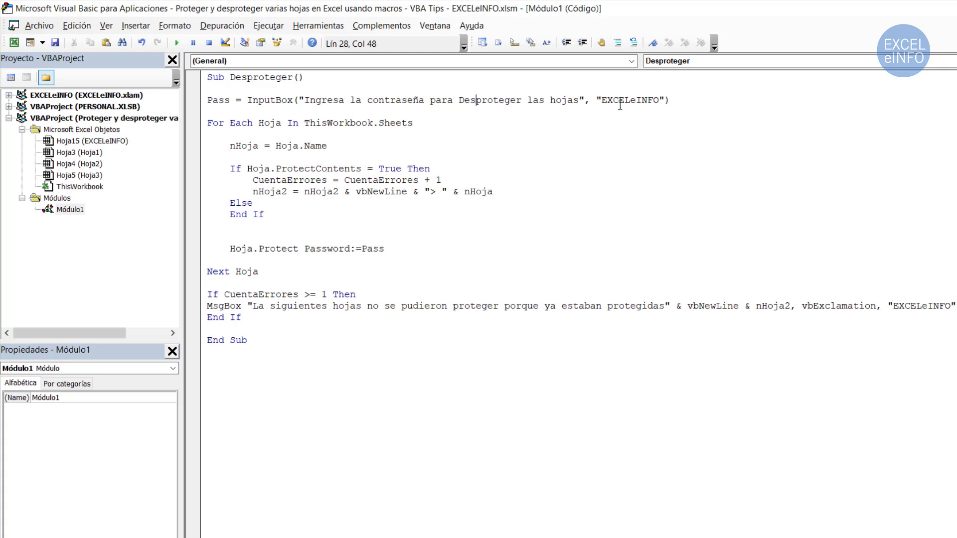
text(s)
key(ctrl+End)
Step: Open a blank line below nHoja = Hoja.Name in Desproteger's loop
drag(473, 126, 206, 123)
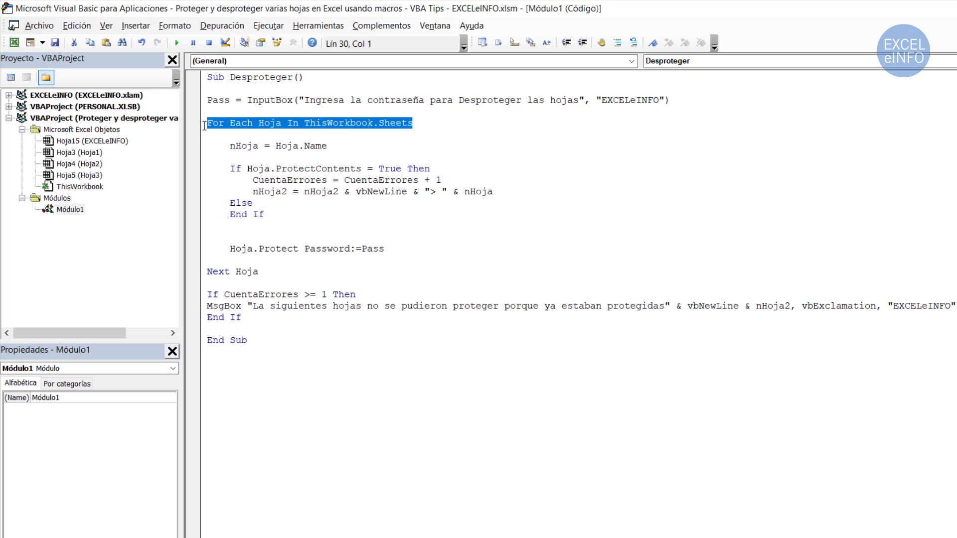
click(368, 124)
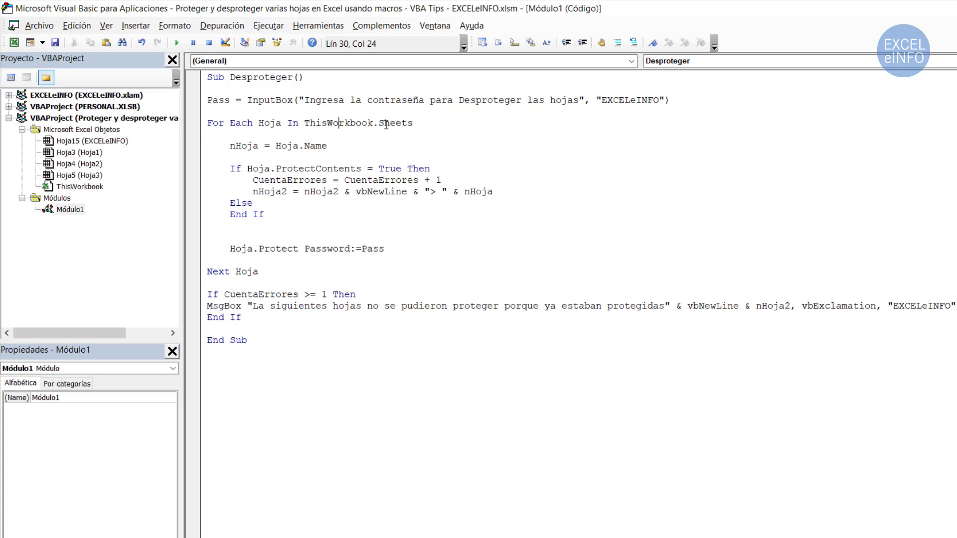
double_click(395, 123)
click(334, 123)
double_click(336, 122)
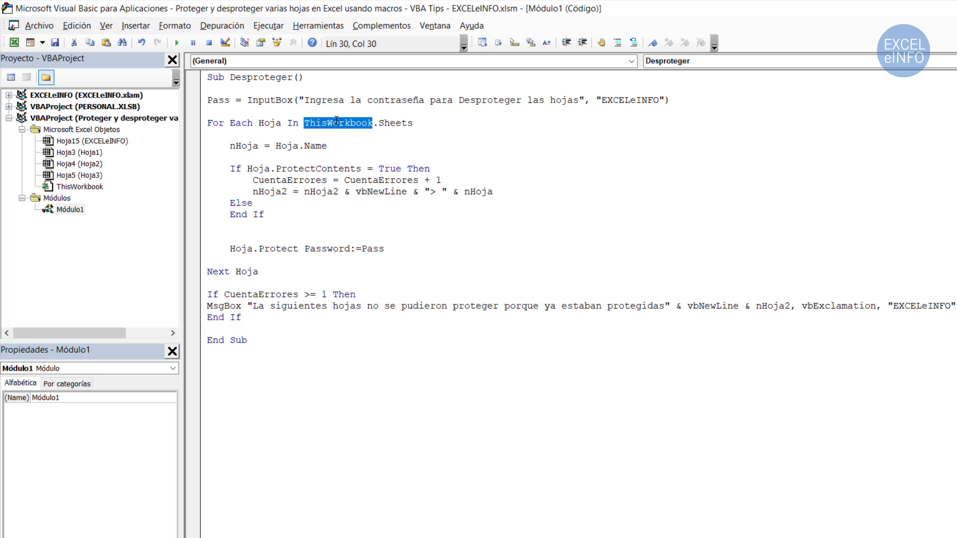
click(344, 146)
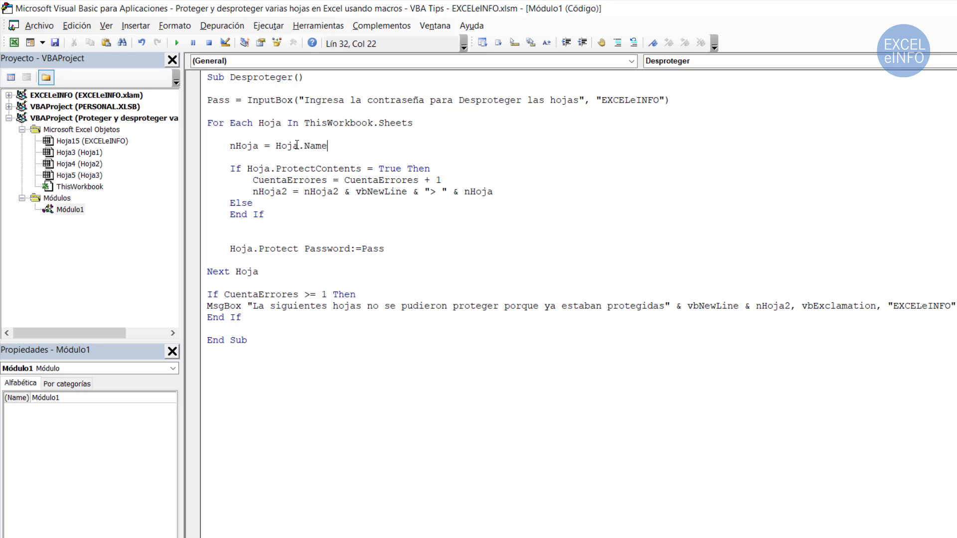
key(Home)
key(ctrl+shift+Right)
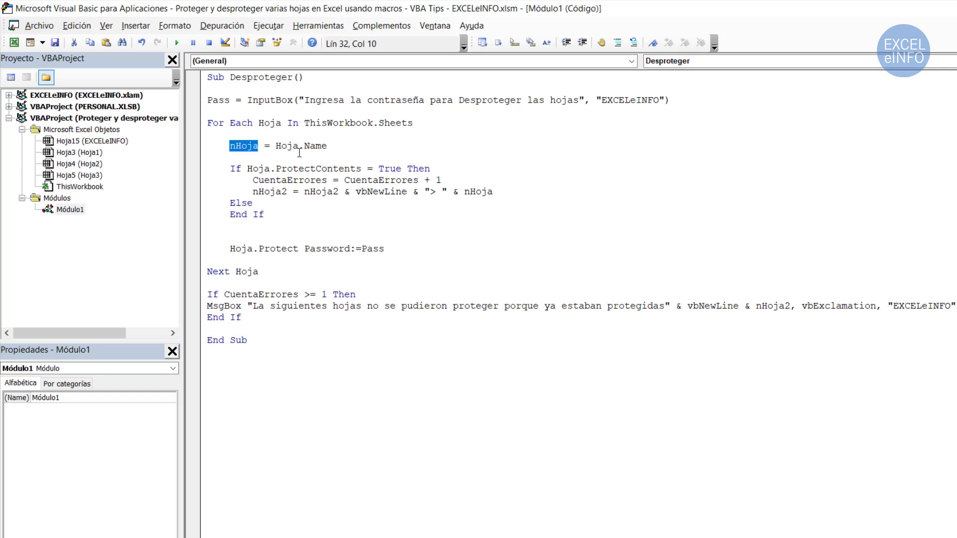
double_click(317, 146)
double_click(286, 145)
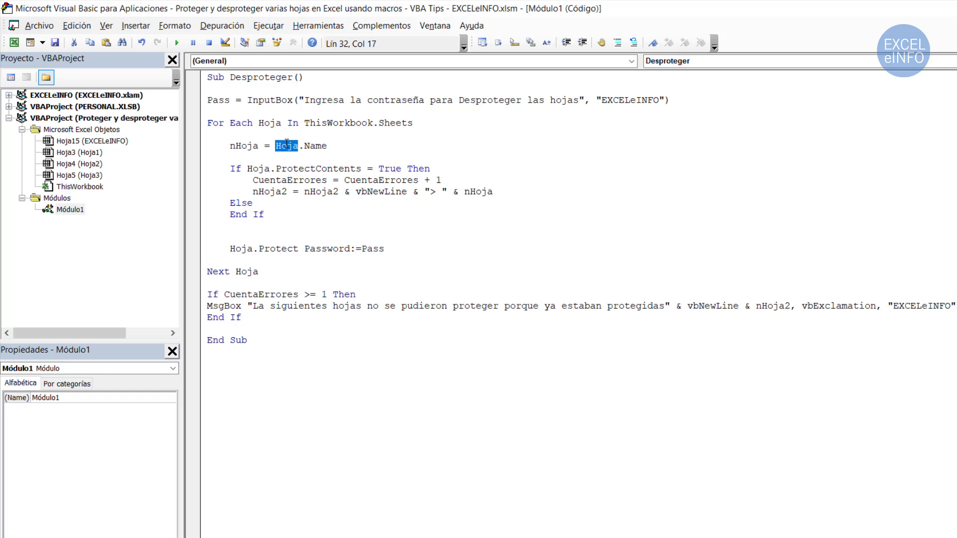
click(352, 148)
key(Return)
key(Return)
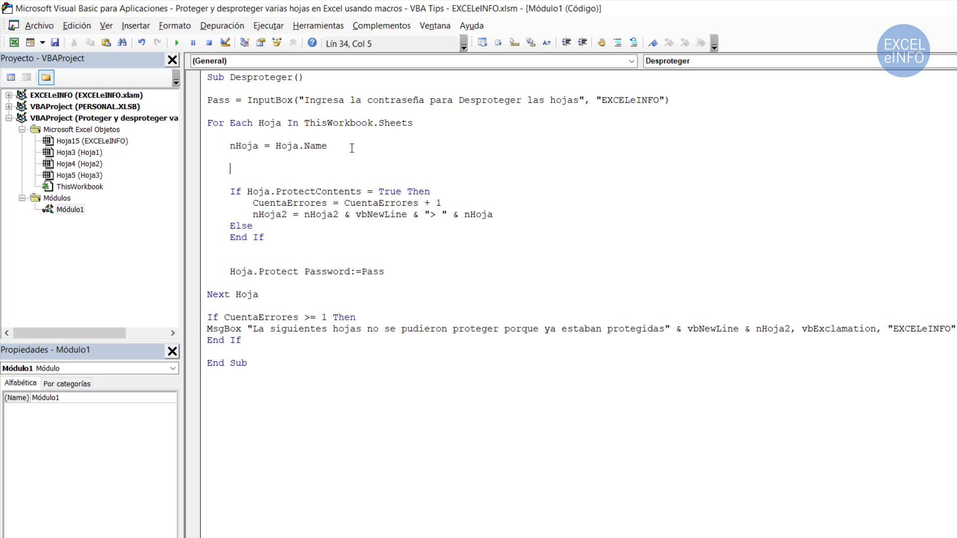
Step: Write Hoja.Unprotect Password:=Pass below the sheet-name line, dismissing the compile error
text(Hoja)
text(.)
click(258, 128)
key(Return)
drag(259, 123, 280, 123)
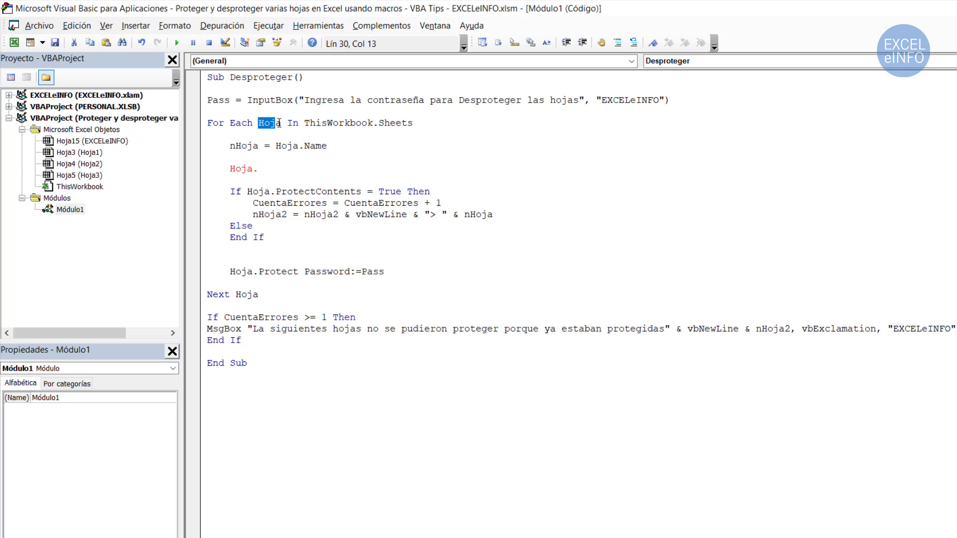
click(279, 168)
text(Un)
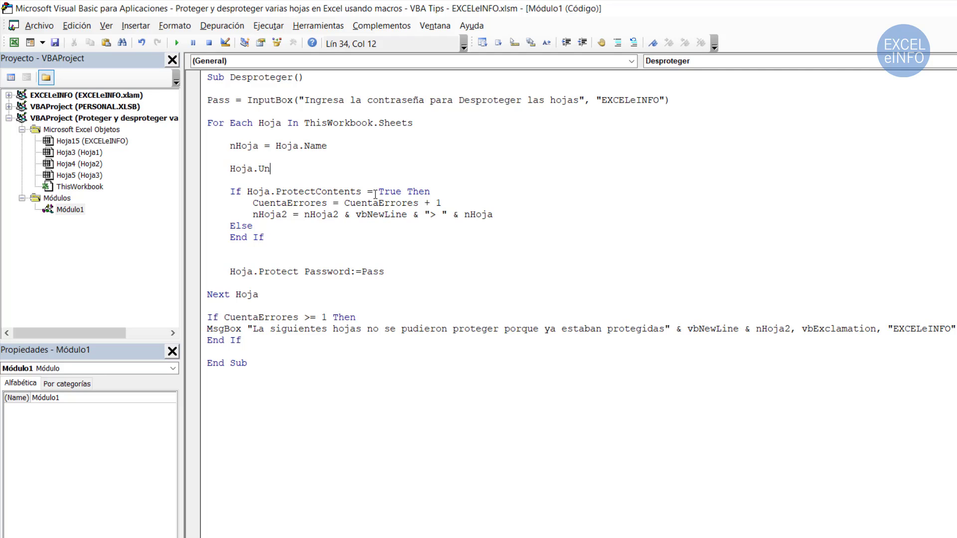
text(protec)
text(t Pass)
text(word:=)
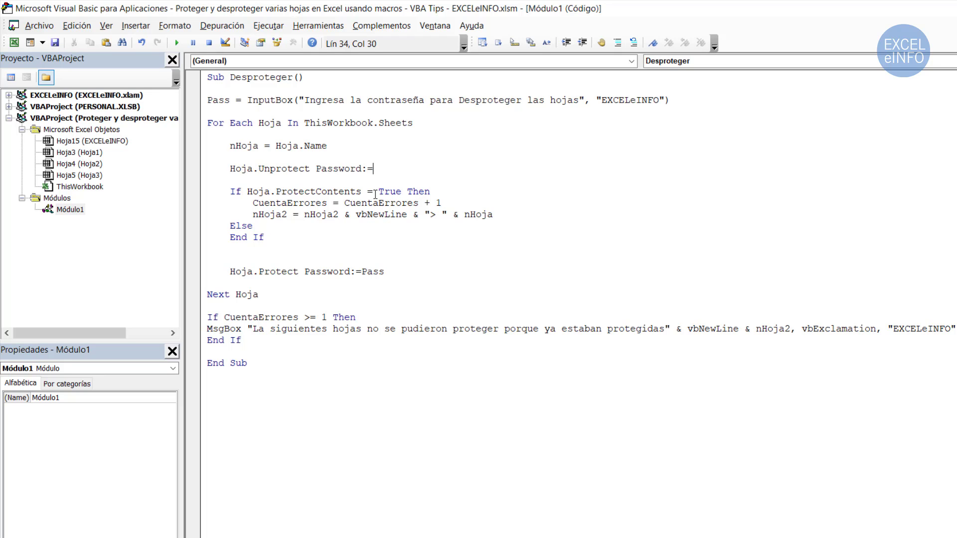
text(Pass)
double_click(223, 100)
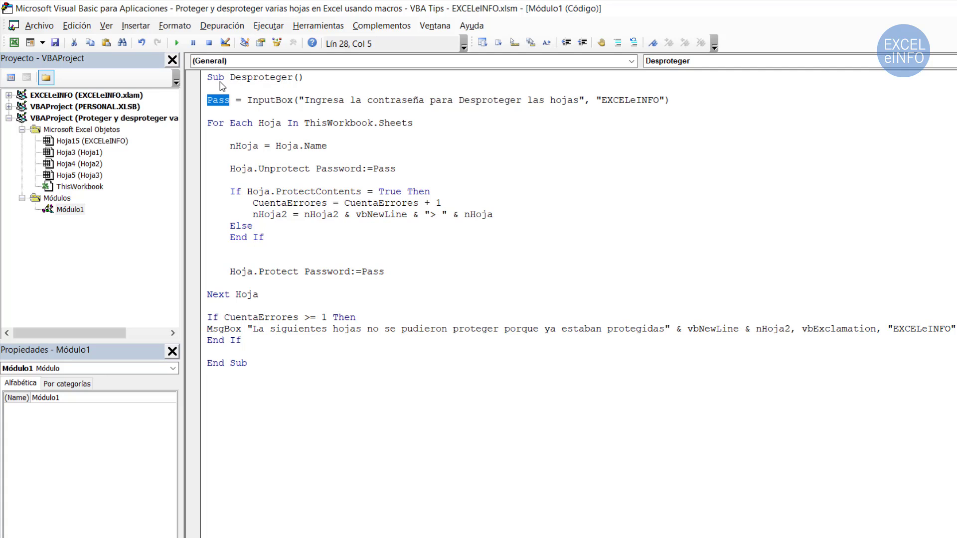
click(461, 168)
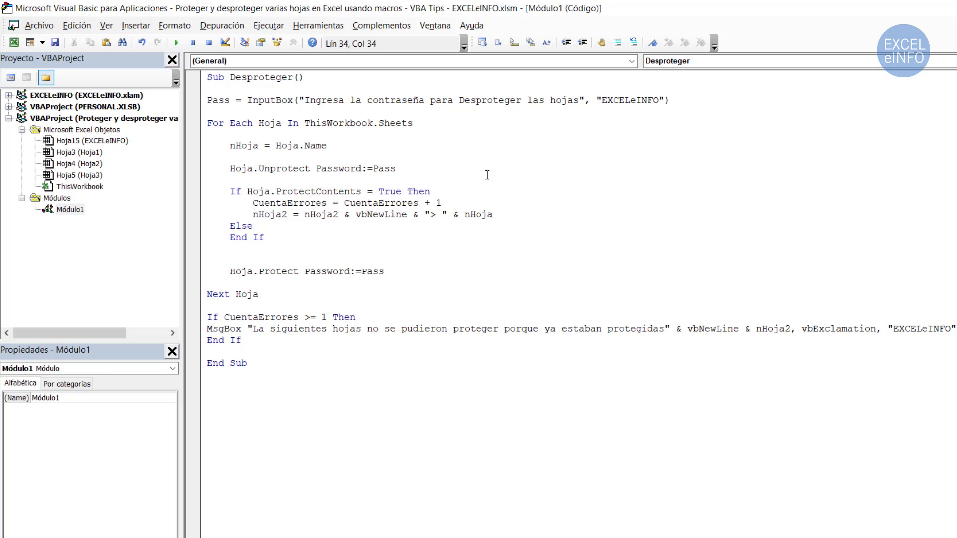
double_click(316, 146)
double_click(244, 145)
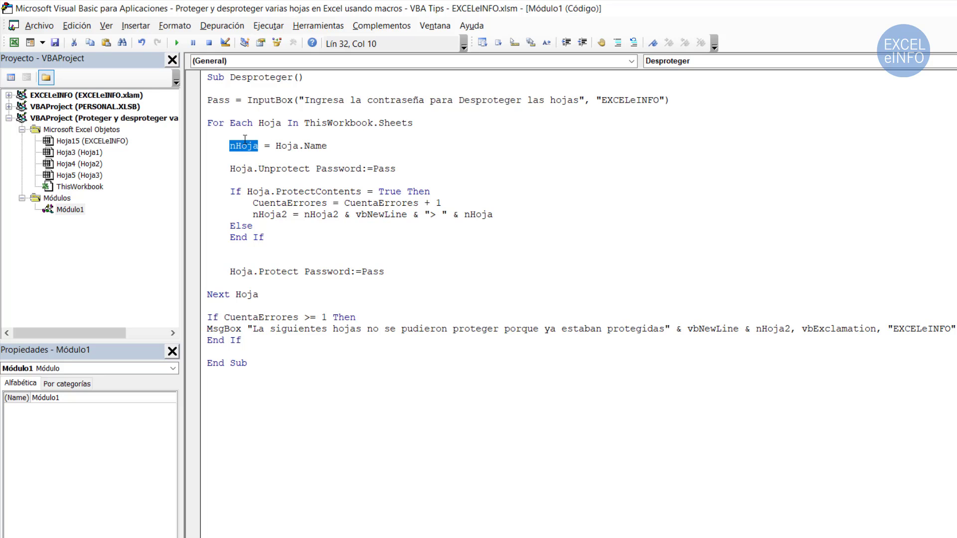
click(328, 134)
Step: Insert On Error Resume Next after the For Each line, correcting the 'resumen' typo
key(Return)
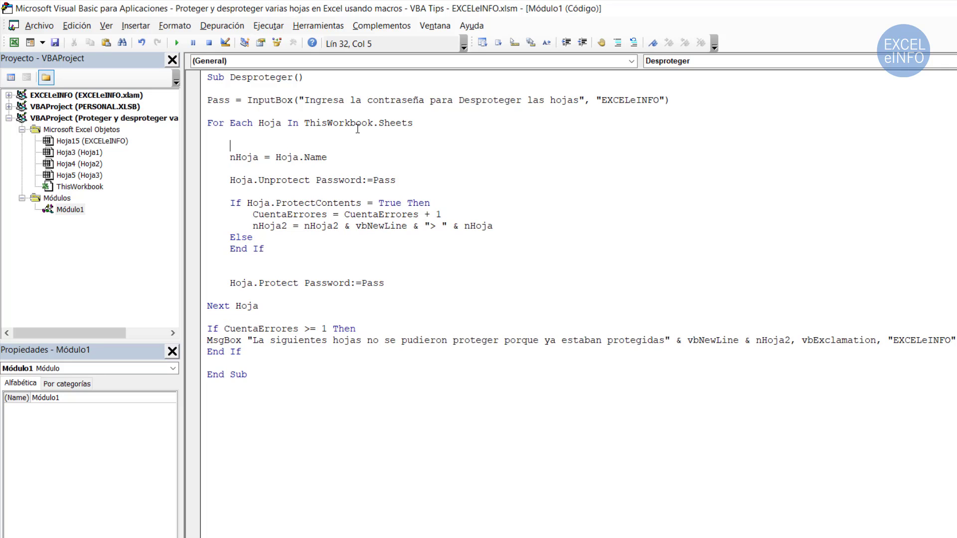
key(Up)
key(Return)
text(on )
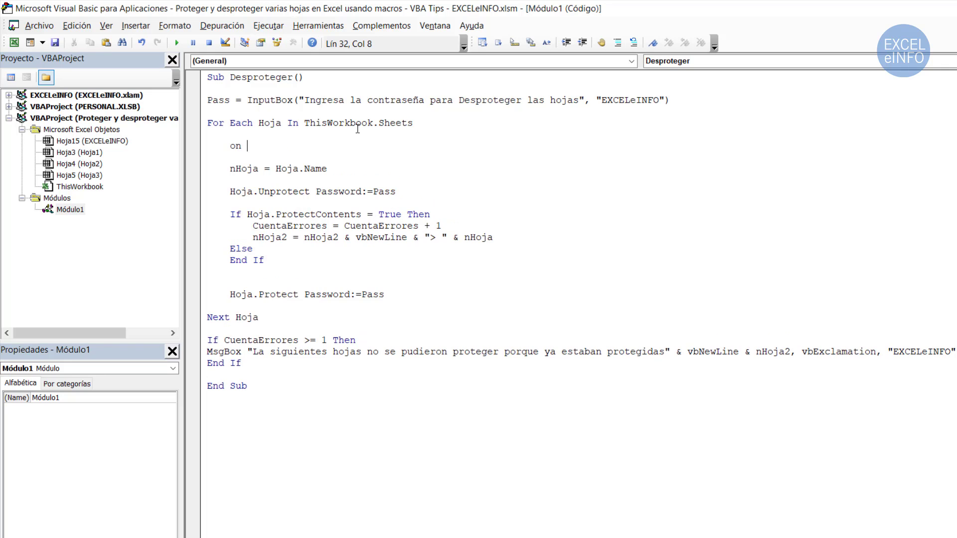
text(error)
text( re)
text(s)
text(umen nex)
key(Left)
key(Left)
key(Left)
key(Left)
key(BackSpace)
key(Right)
key(Right)
key(Right)
key(Right)
text(t)
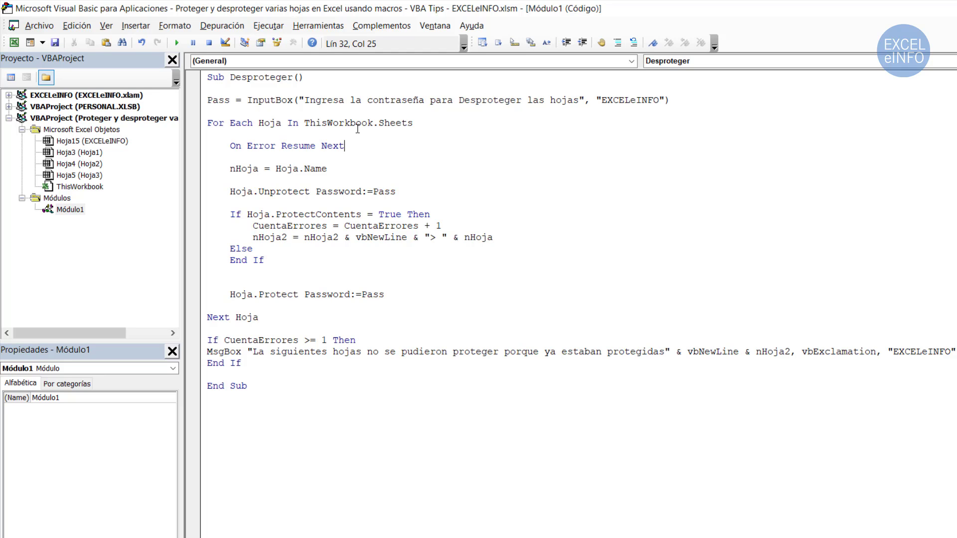
key(shift+Left)
key(shift+Left)
key(shift+Left)
key(shift+Left)
key(shift+Left)
key(shift+Left)
key(shift+Left)
key(shift+Left)
key(shift+Left)
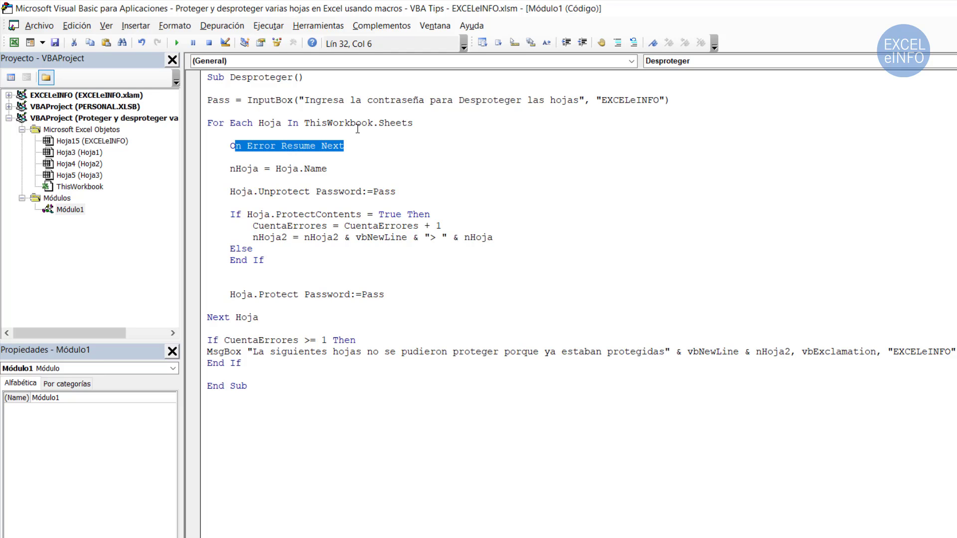
key(shift+Left)
key(End)
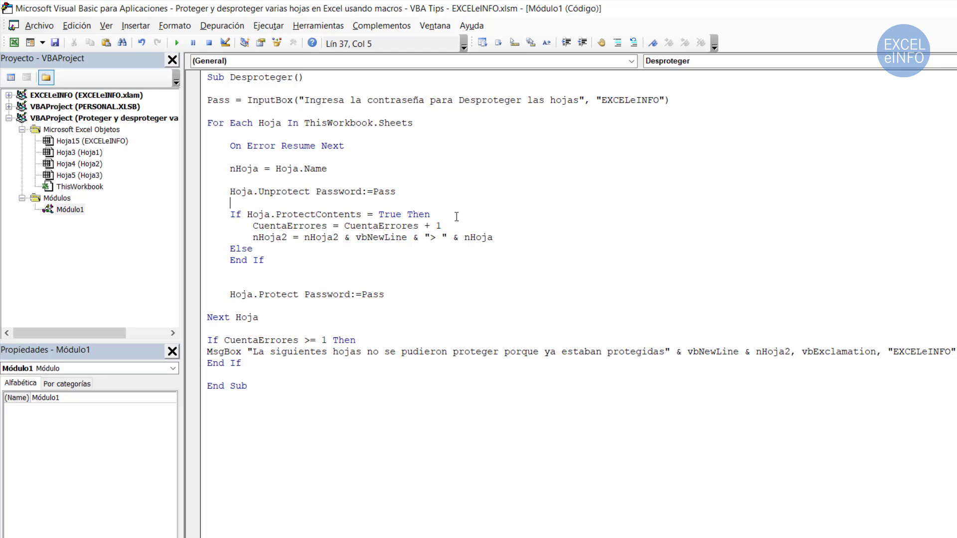
Step: Add an If Err.Number = 1004 Then line below the Unprotect call
drag(419, 192, 231, 192)
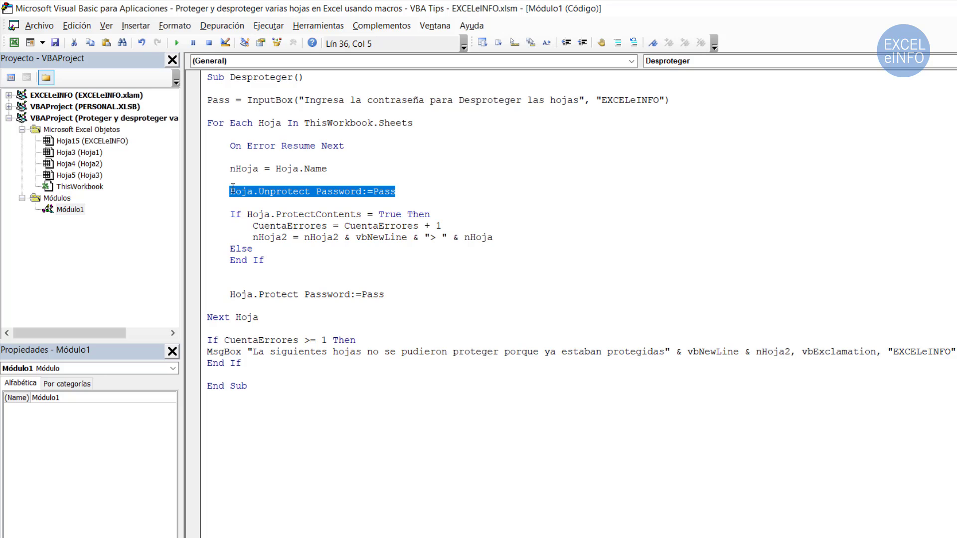
click(417, 205)
key(Return)
key(Return)
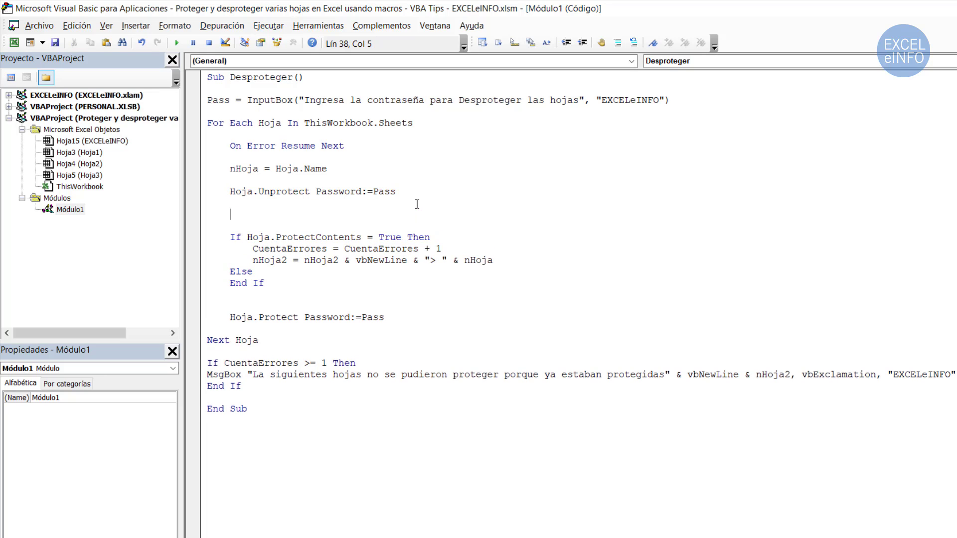
key(Up)
key(Return)
key(Up)
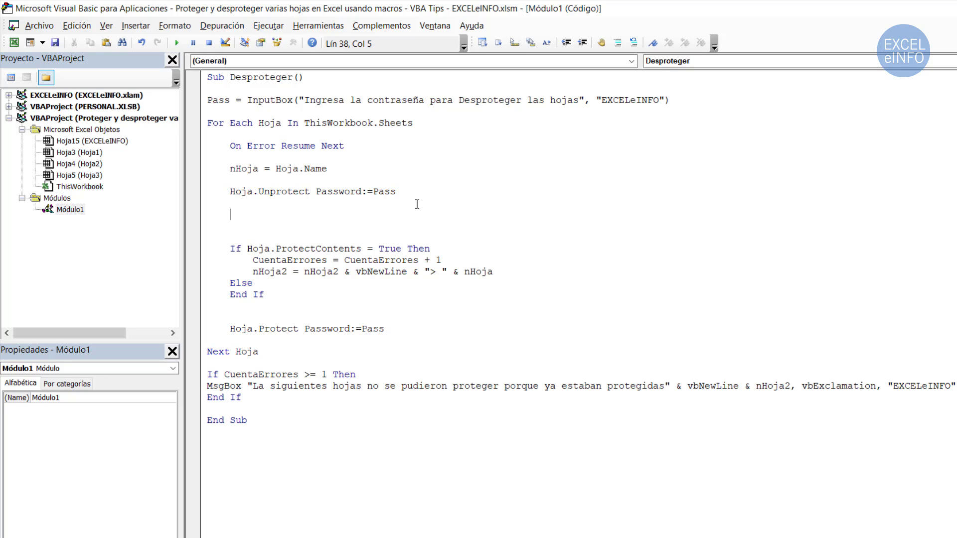
text(I)
text(f e)
text(rr.)
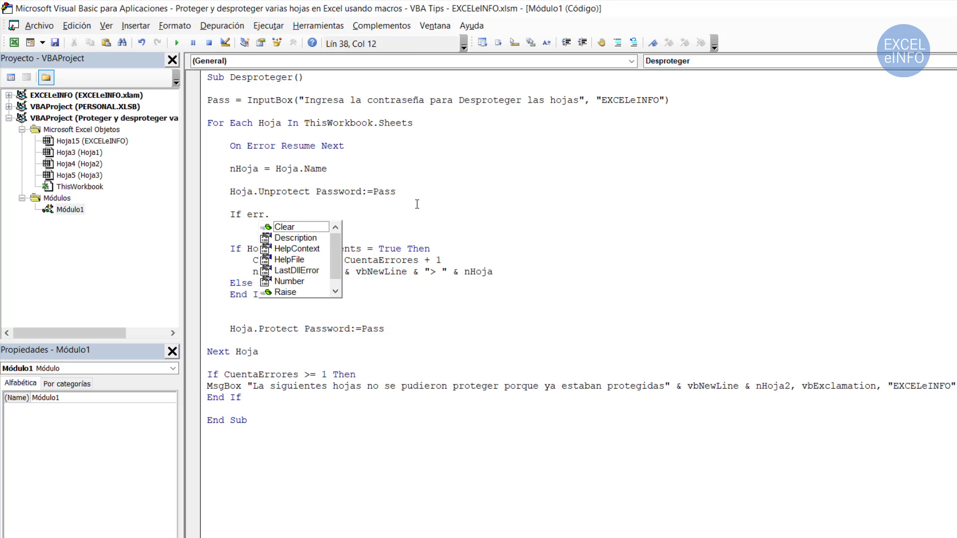
text(num)
key(Tab)
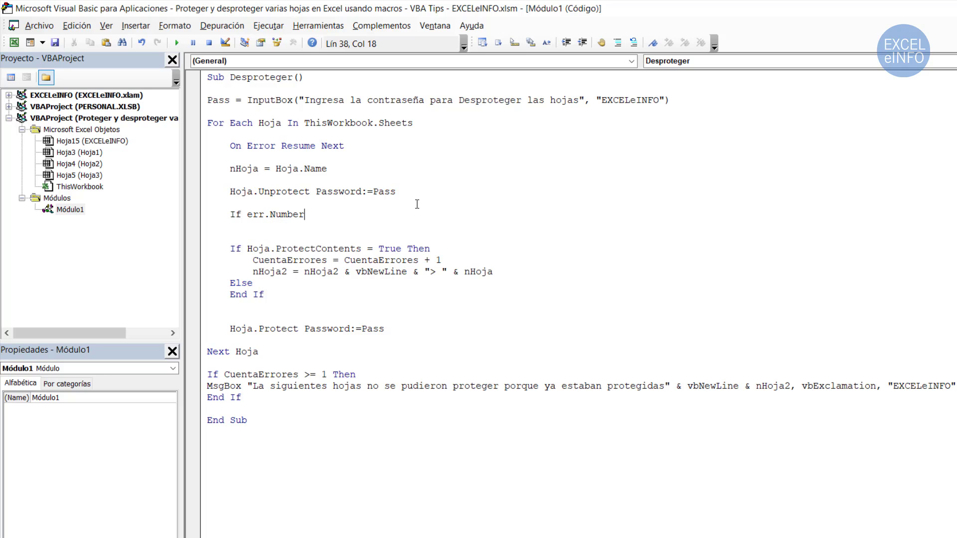
text(= 1)
text(004 then)
key(Down)
key(Up)
key(Left)
key(ctrl+Left)
key(ctrl+Left)
key(ctrl+Left)
key(ctrl+Left)
key(shift+Right)
key(shift+Right)
key(shift+Right)
key(shift+Right)
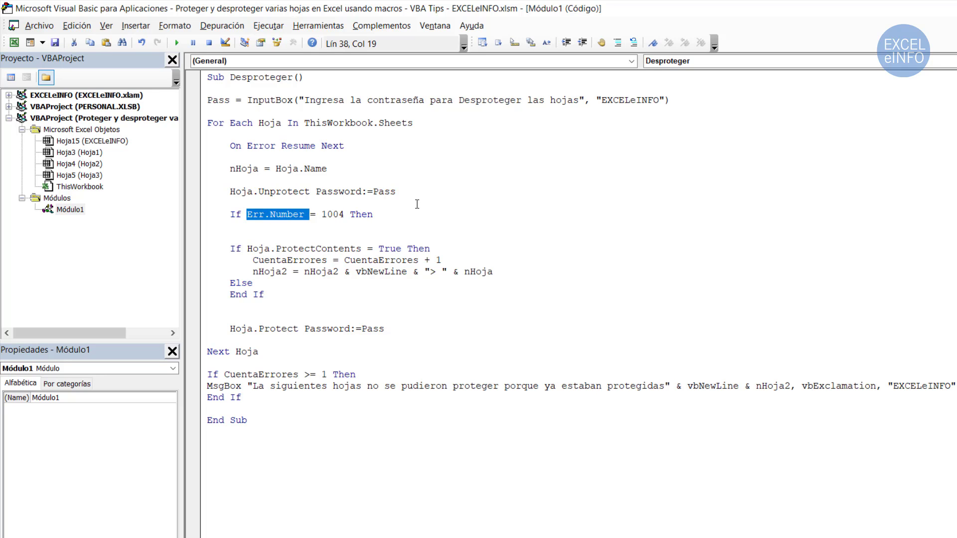
key(ctrl+Right)
key(shift+Right)
key(shift+Right)
key(shift+Right)
key(shift+Right)
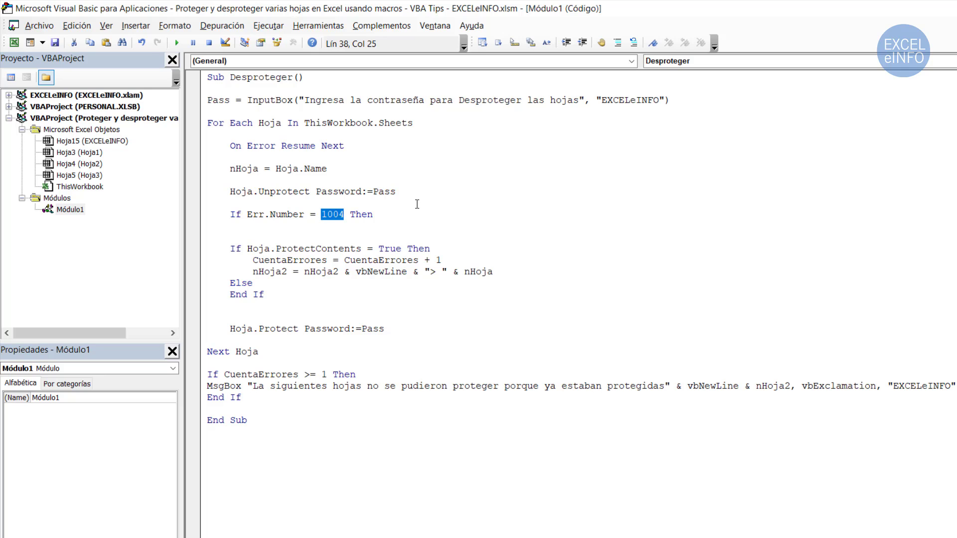
key(Right)
Step: Move the CuentaErrores counter line under the 1004 check
key(Down)
key(Down)
key(Down)
key(shift+End)
key(ctrl+x)
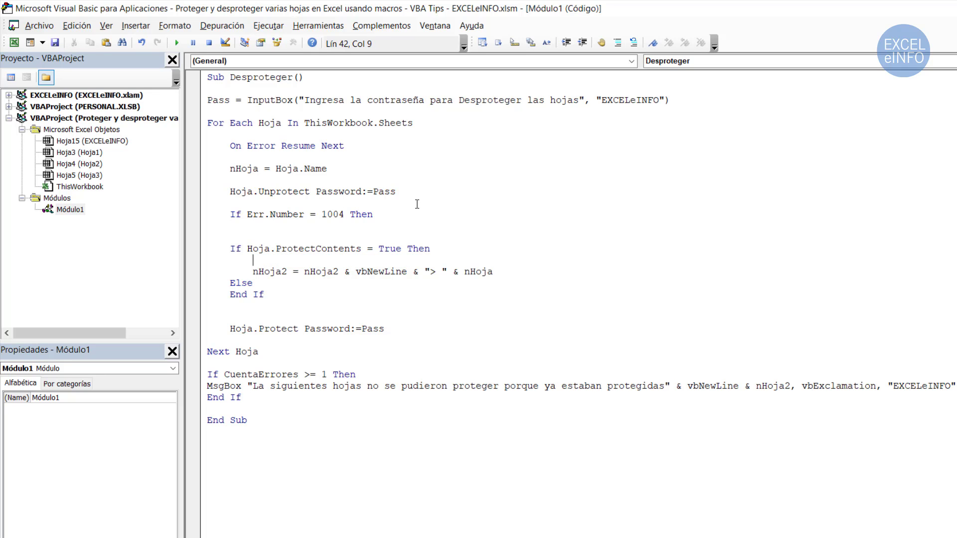
key(Up)
key(Up)
key(Up)
key(Tab)
key(ctrl+v)
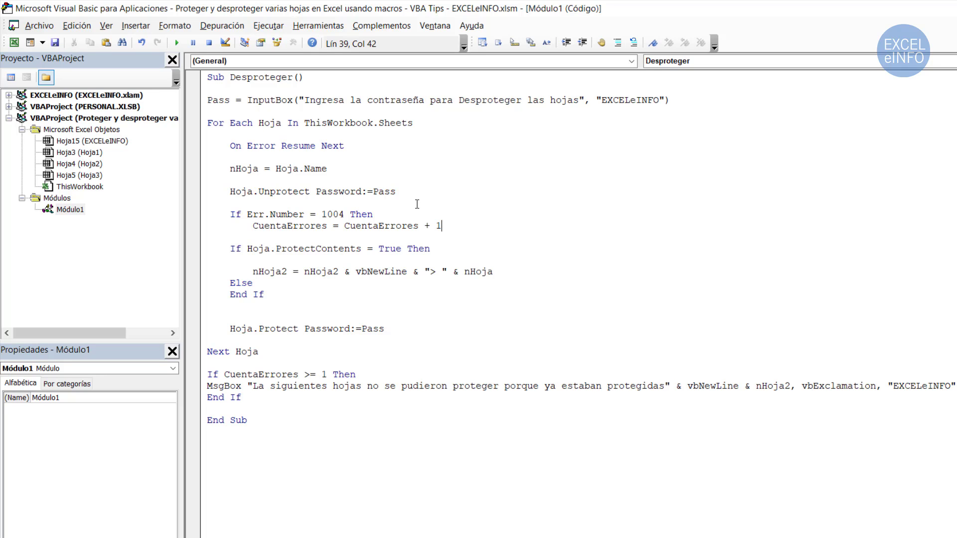
Step: Re-indent the ProtectContents check and nest the nHoja2 line beneath it
key(Down)
key(Down)
key(Home)
key(BackSpace)
key(Tab)
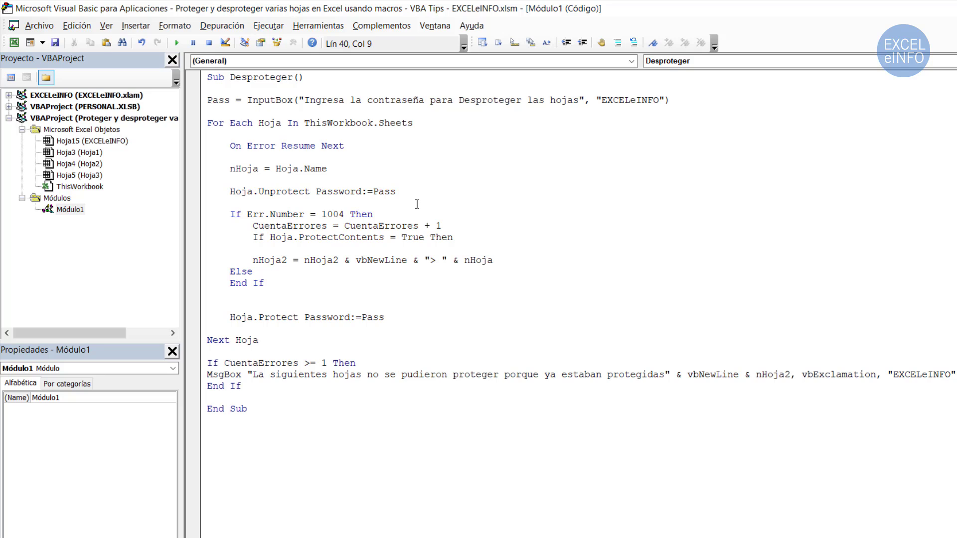
key(Right)
key(Right)
key(Right)
key(Right)
key(Right)
key(Right)
key(Down)
key(Down)
key(Home)
key(BackSpace)
key(BackSpace)
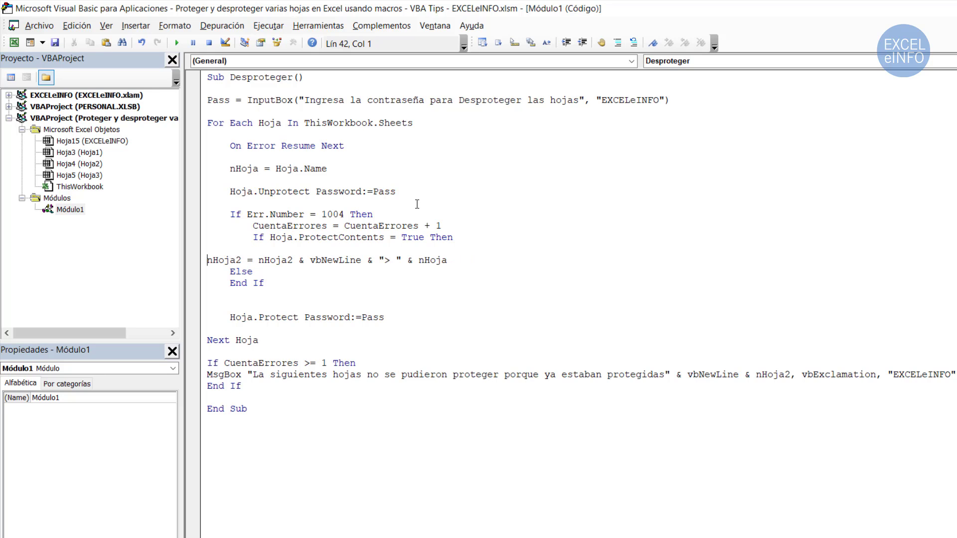
key(BackSpace)
key(Tab)
key(Tab)
key(Tab)
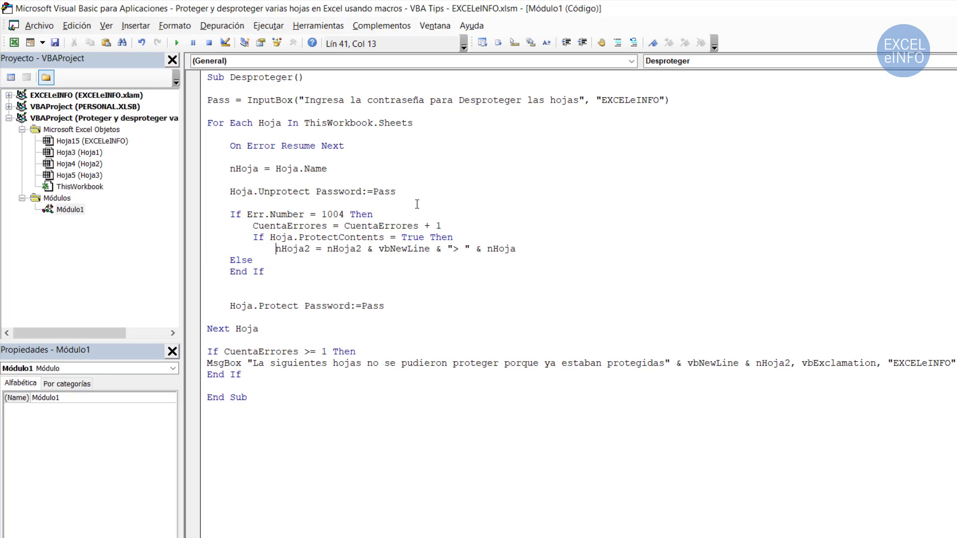
key(shift+Right)
key(shift+Right)
key(shift+Right)
key(shift+Right)
key(shift+Right)
key(shift+Right)
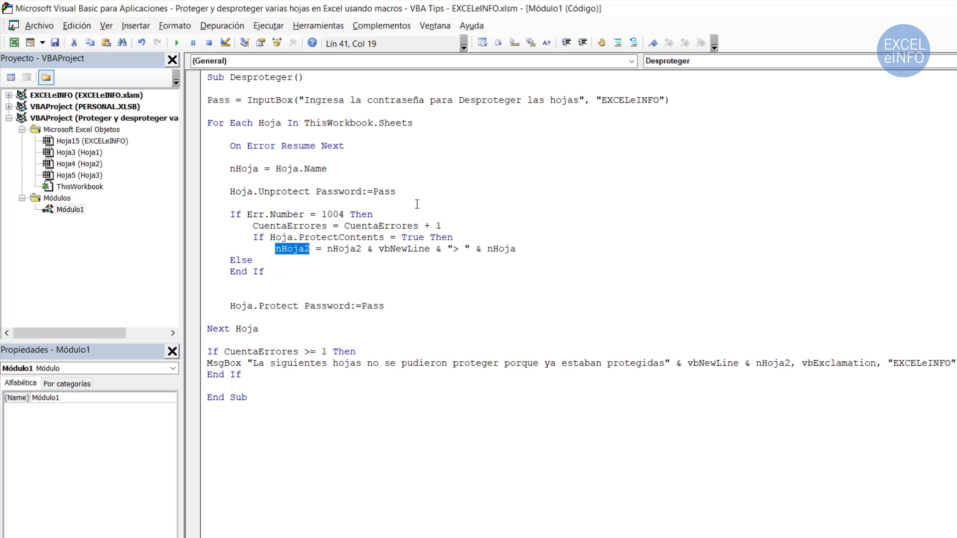
key(Right)
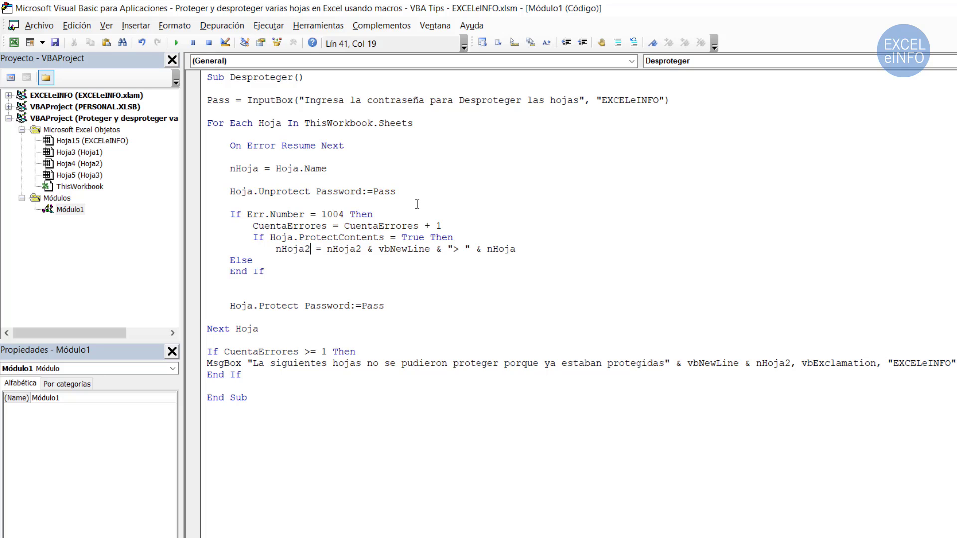
key(Right)
key(Right)
key(shift+End)
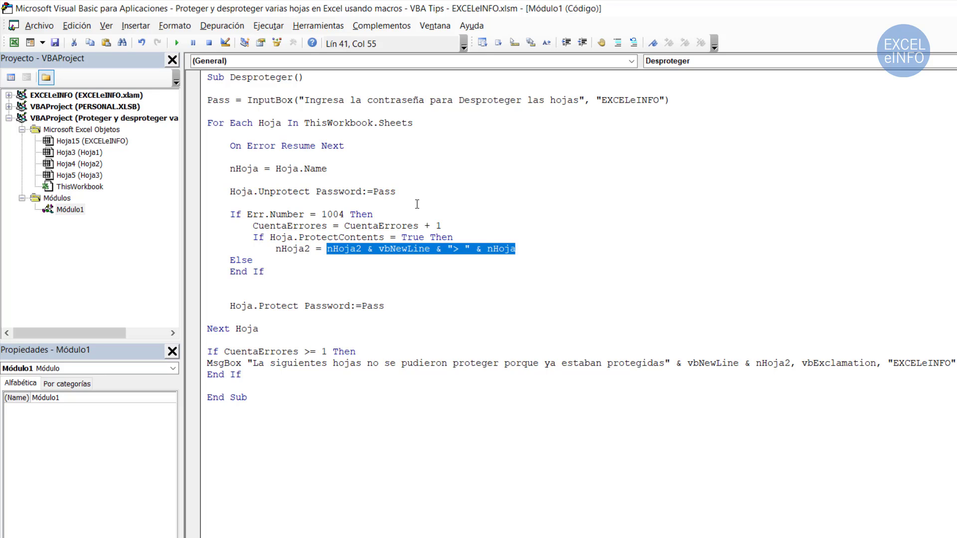
key(Down)
key(Down)
key(Down)
Step: Delete the Hoja.Protect Password:=Pass line and review the loop's end and final CuentaErrores check
key(Home)
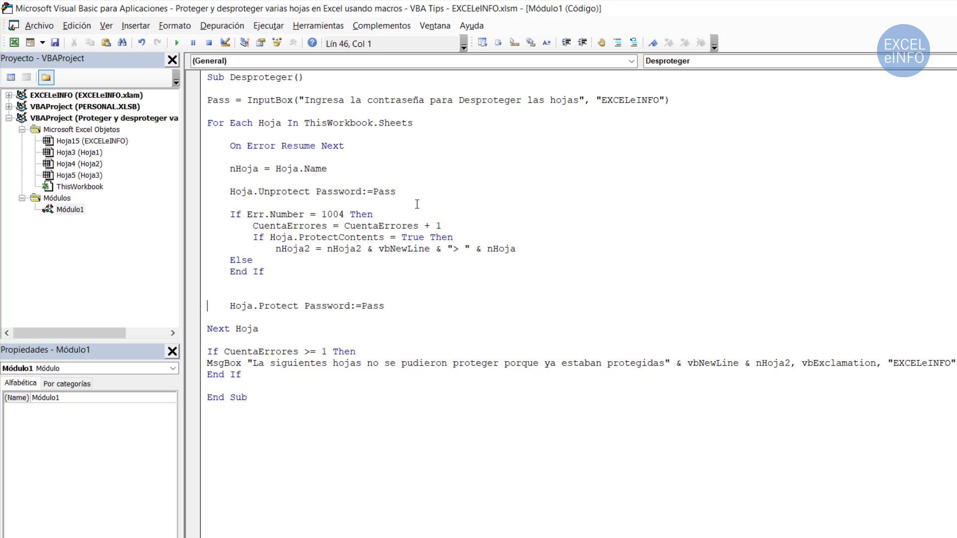
key(shift+End)
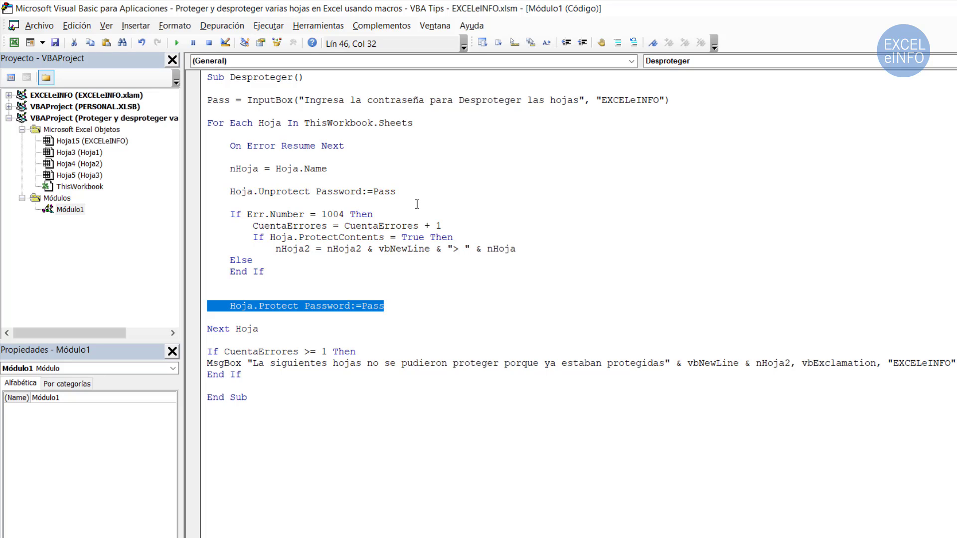
key(BackSpace)
key(BackSpace)
key(BackSpace)
key(BackSpace)
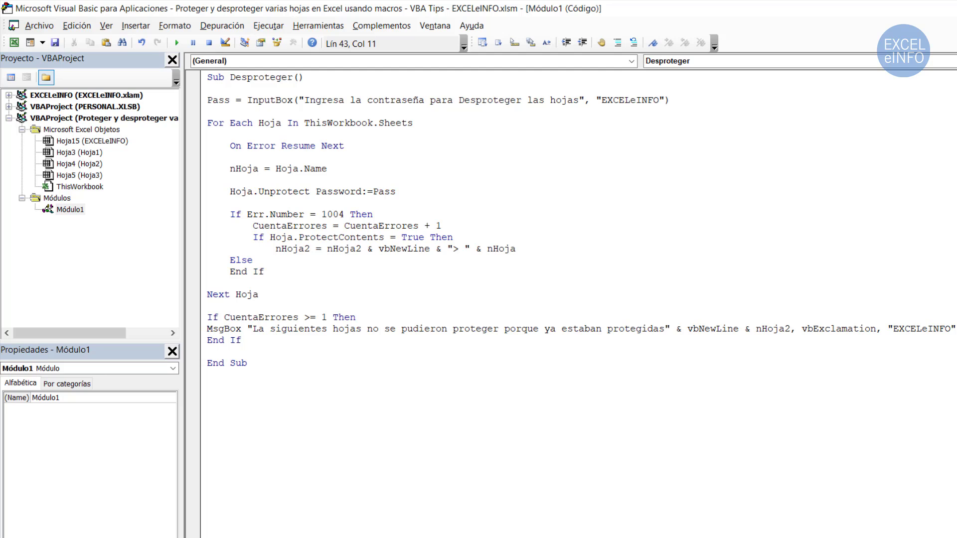
drag(397, 191, 222, 191)
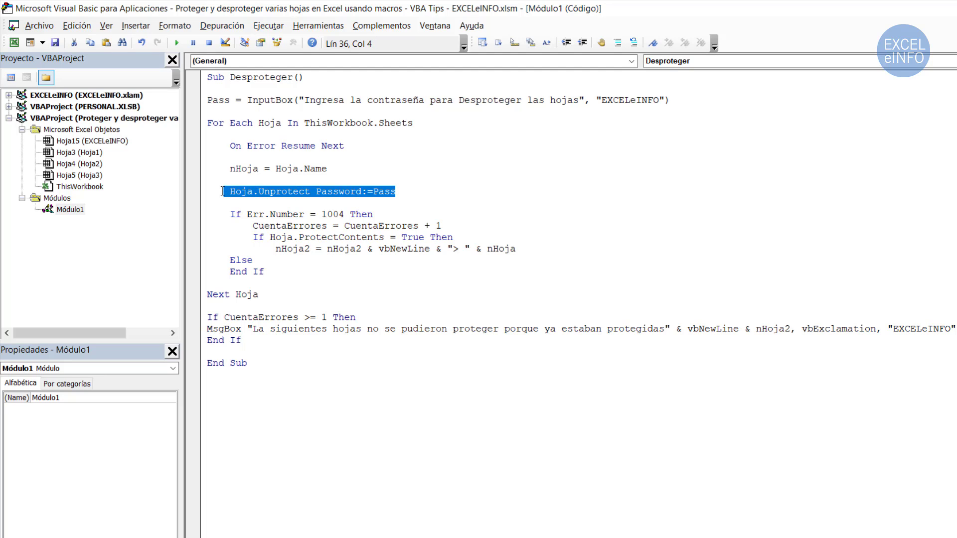
click(412, 193)
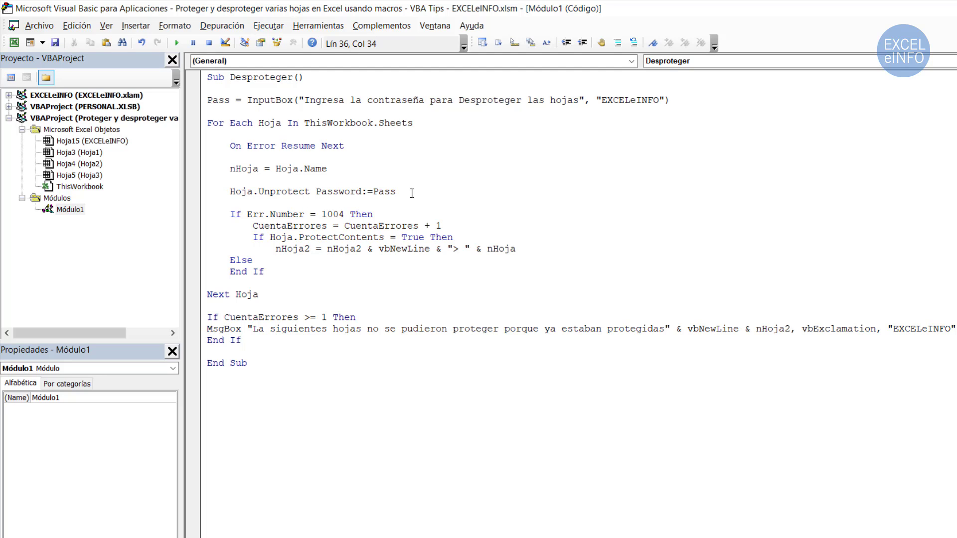
drag(260, 295, 202, 295)
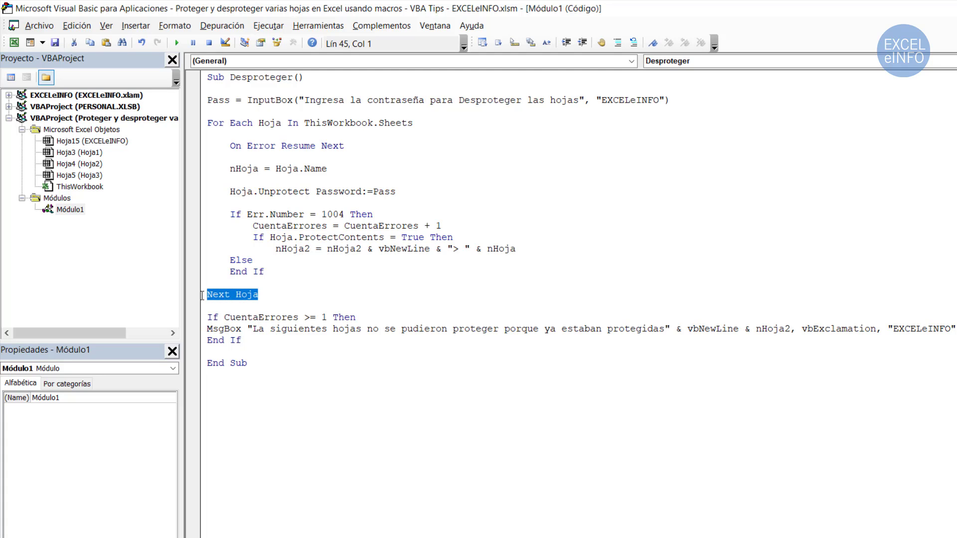
double_click(213, 318)
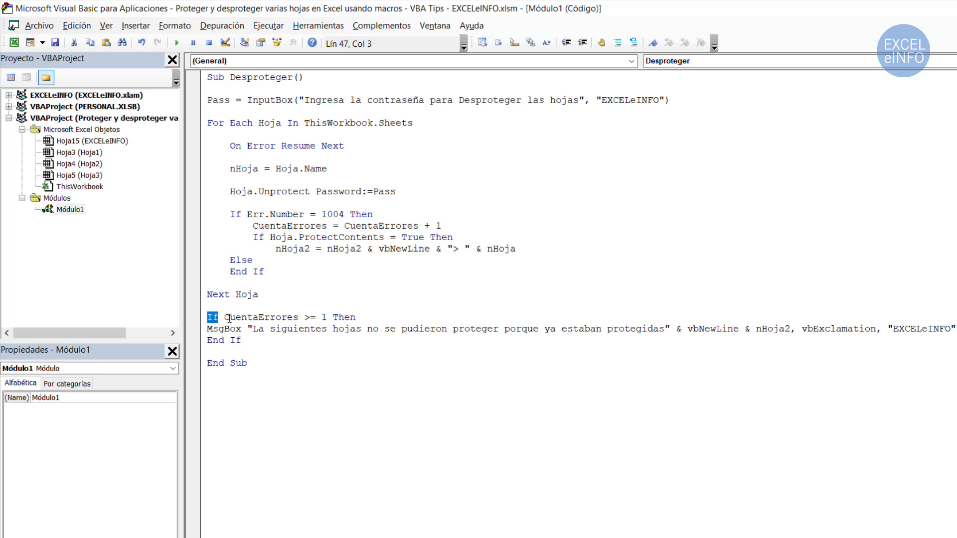
drag(224, 318, 299, 318)
click(368, 318)
Step: Reword the MsgBox to 'La siguientes hojas no se pudieron desproteger, valida la contraseña.'
drag(253, 329, 666, 330)
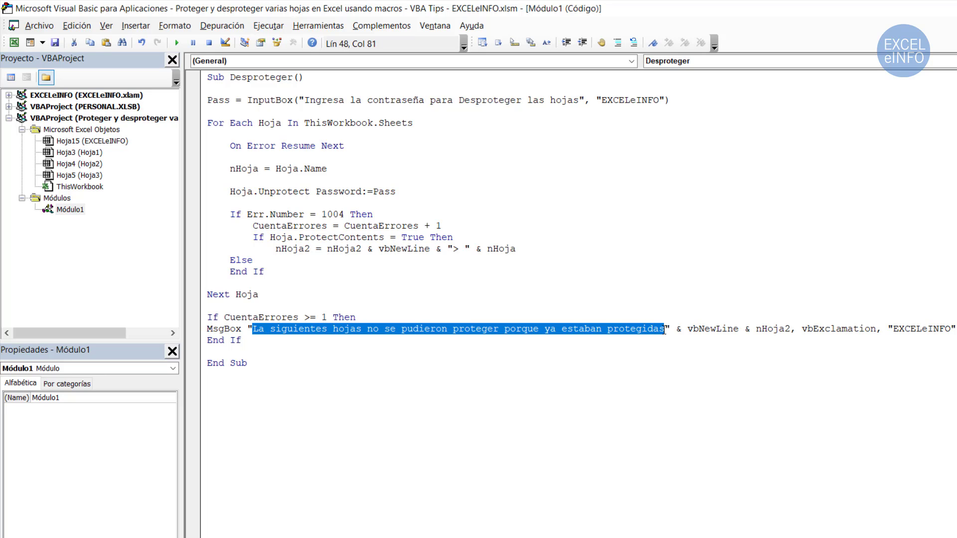
click(665, 330)
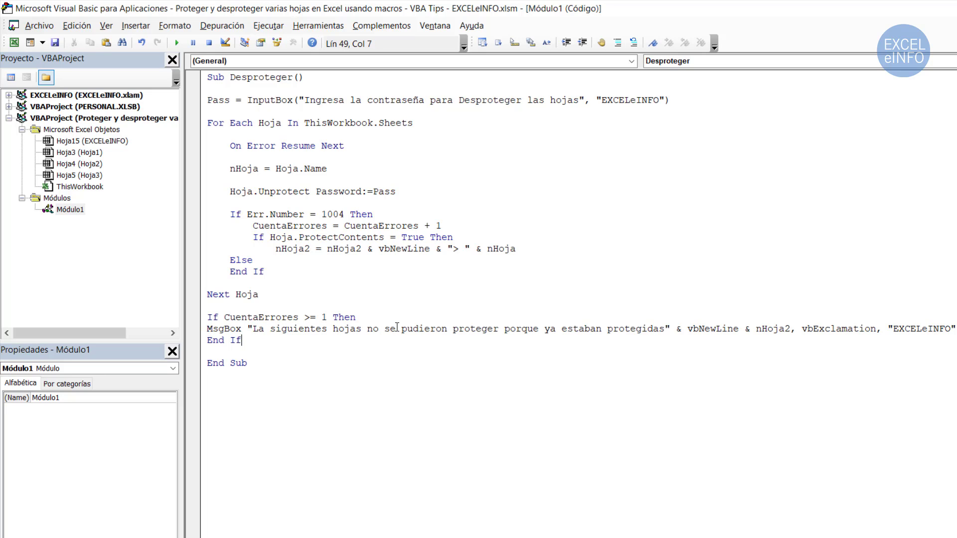
drag(452, 330, 682, 329)
click(452, 330)
text(des)
key(Delete)
text(, v)
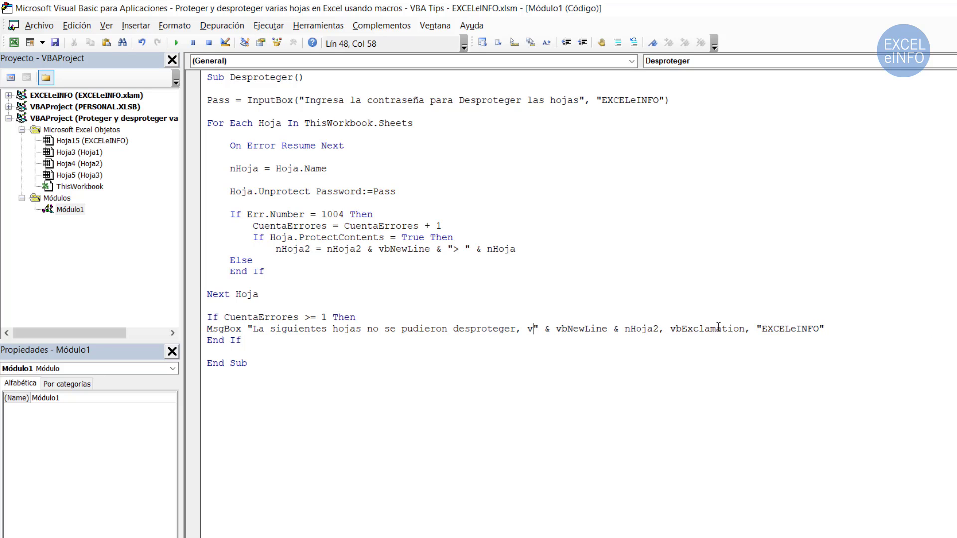
text(alida la contr)
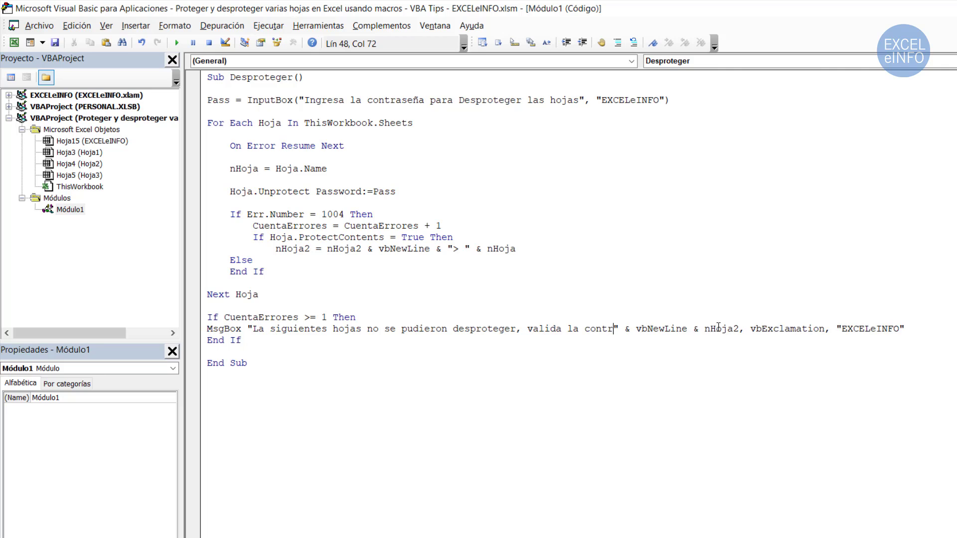
text(ase)
text(ña.)
key(End)
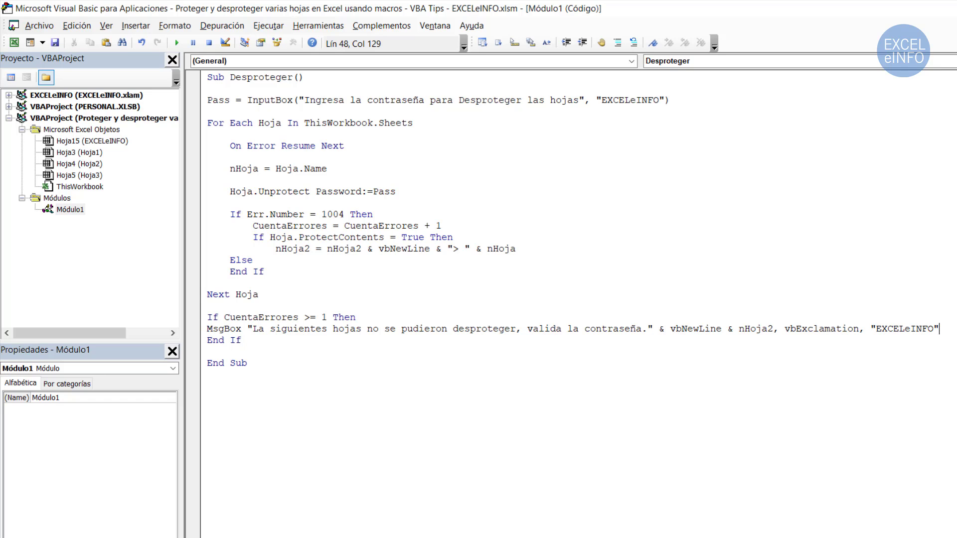
Step: Review the Desproteger body and its closing MsgBox listing nHoja2
drag(280, 352, 175, 106)
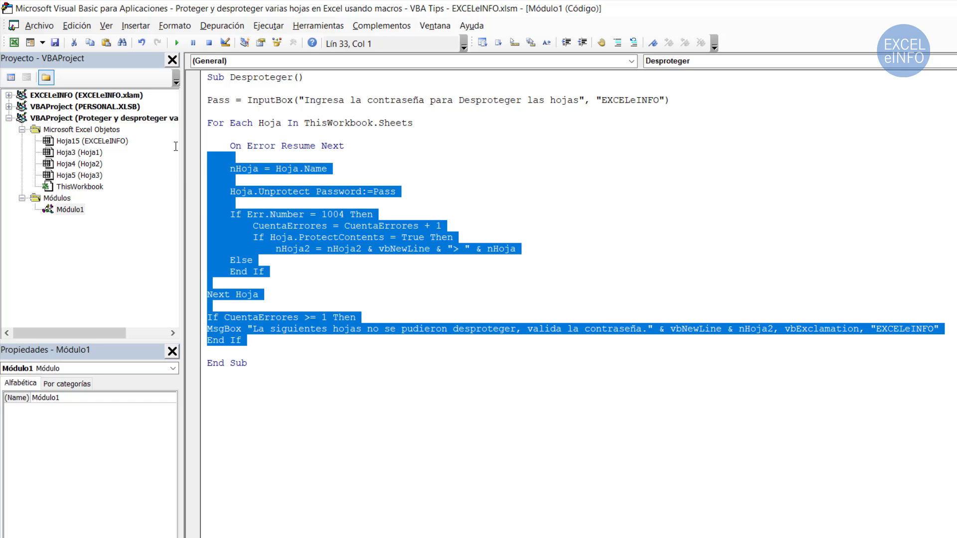
click(735, 105)
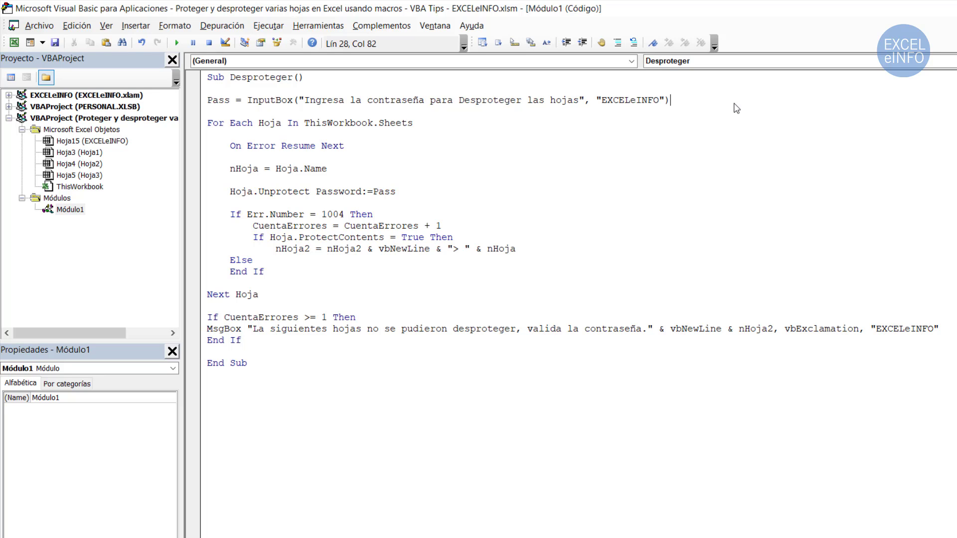
double_click(259, 330)
drag(290, 333, 641, 330)
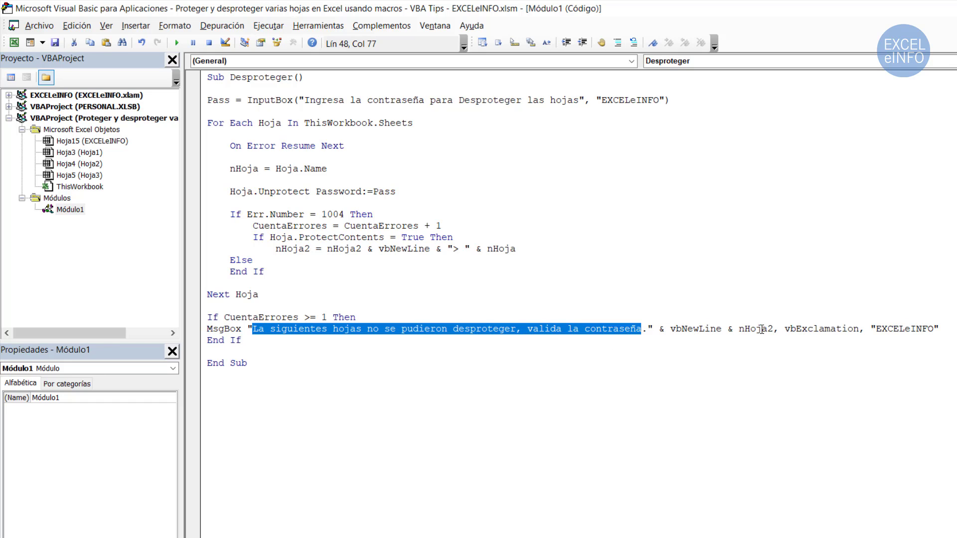
double_click(759, 330)
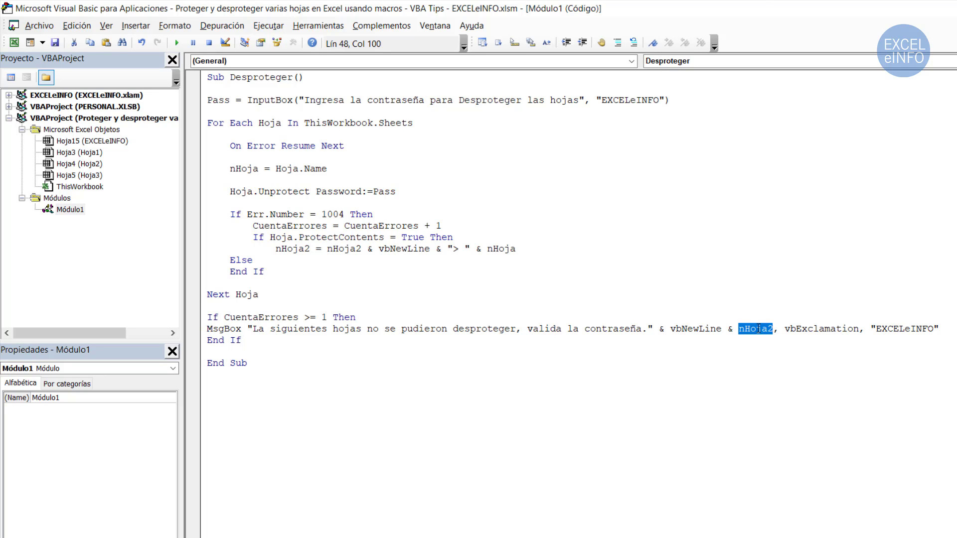
click(759, 330)
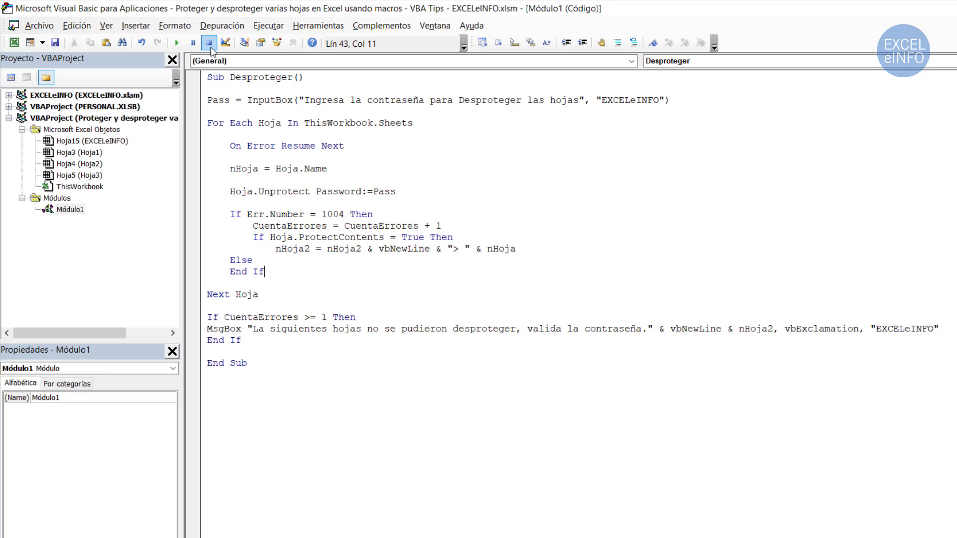
Step: Indent Else under the inner ProtectContents If and give that block its own End If
click(265, 272)
click(230, 261)
key(Tab)
key(Down)
key(Down)
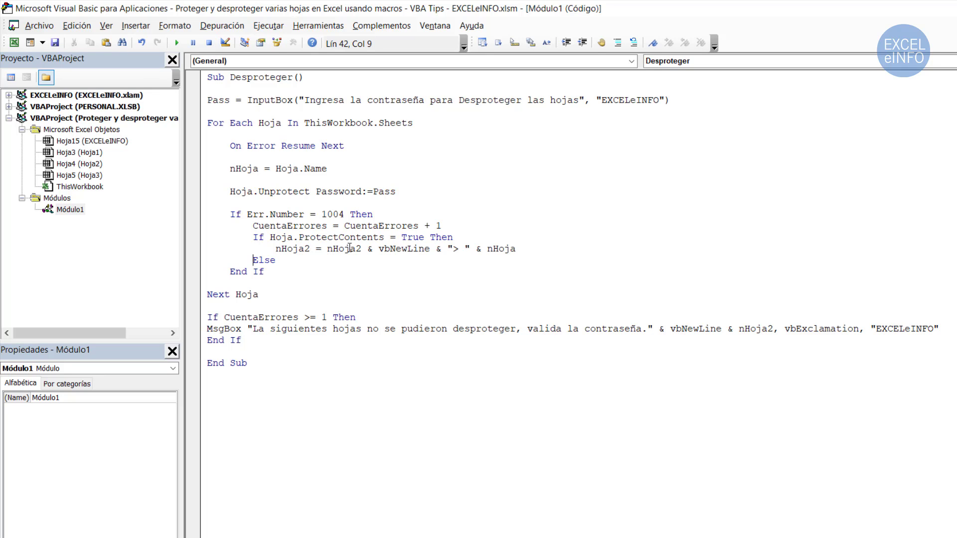
key(Right)
key(Right)
key(Right)
key(End)
key(Return)
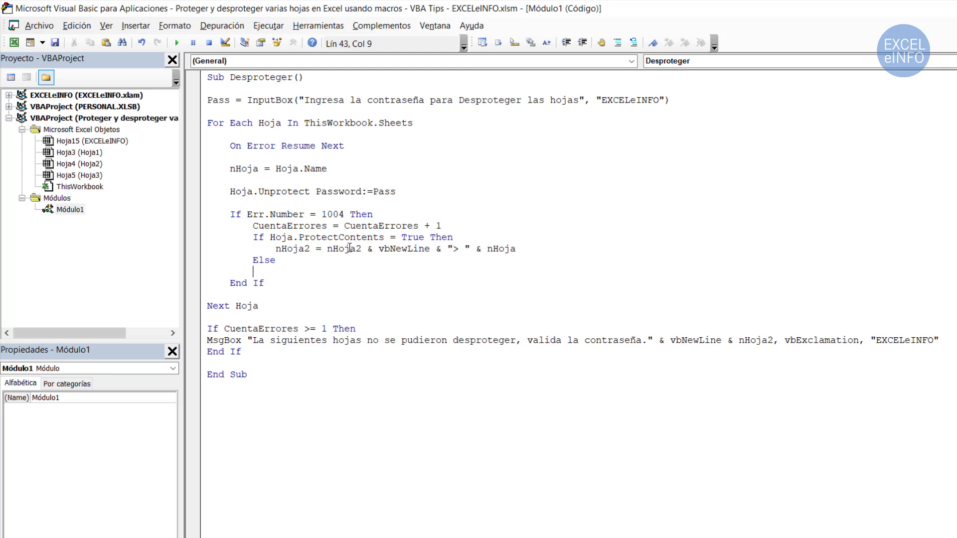
text(endif)
key(Up)
drag(232, 215, 242, 214)
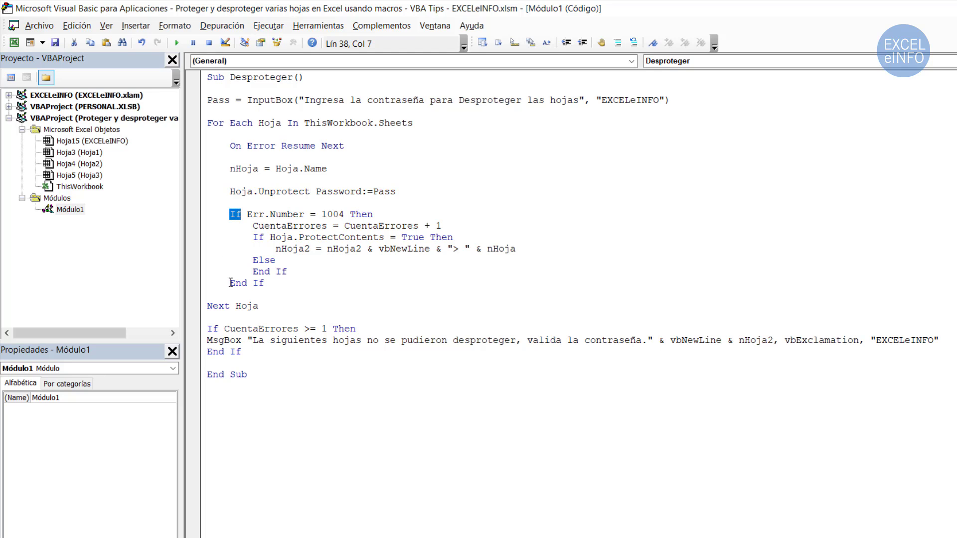
drag(229, 283, 262, 282)
drag(253, 238, 265, 237)
drag(257, 272, 287, 272)
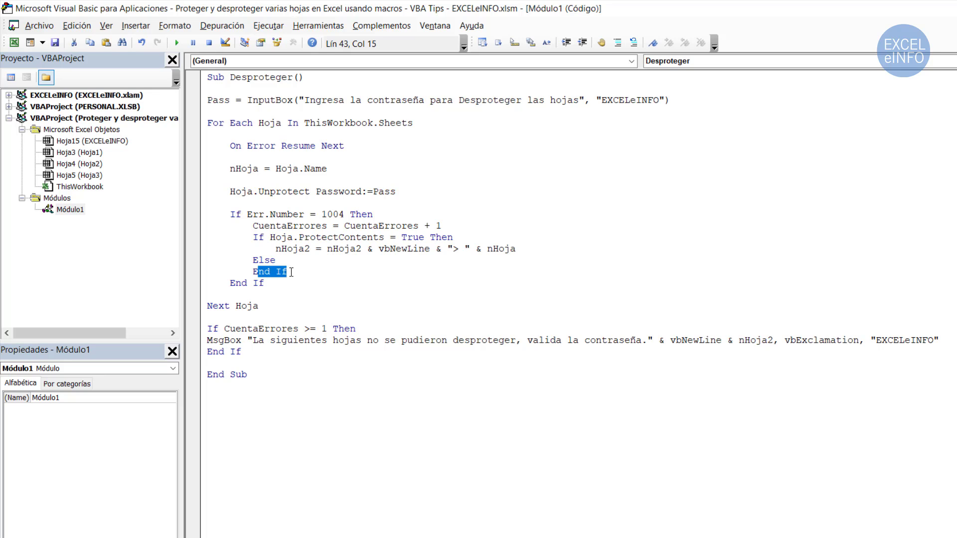
click(286, 292)
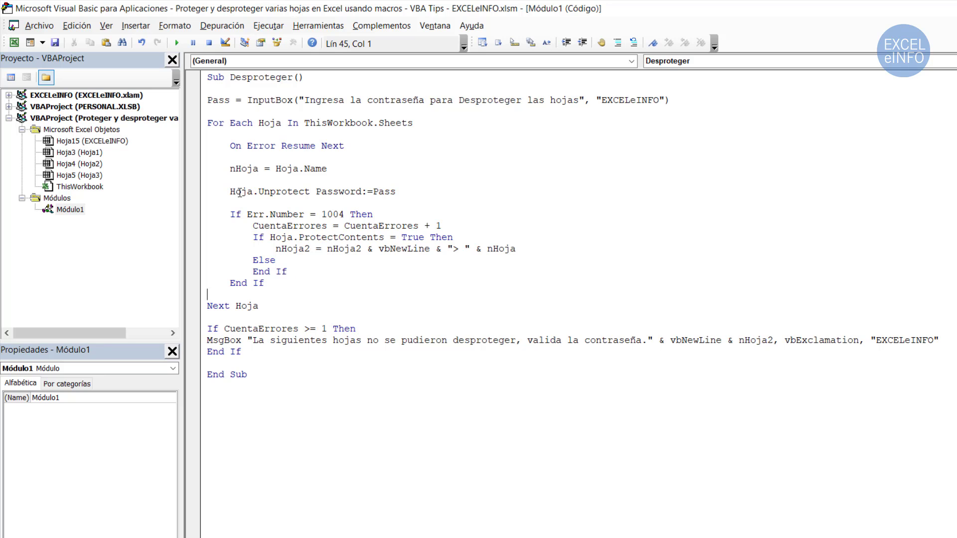
Step: Run the Desproteger macro and enter the sheet password to unprotect the sheets
click(181, 48)
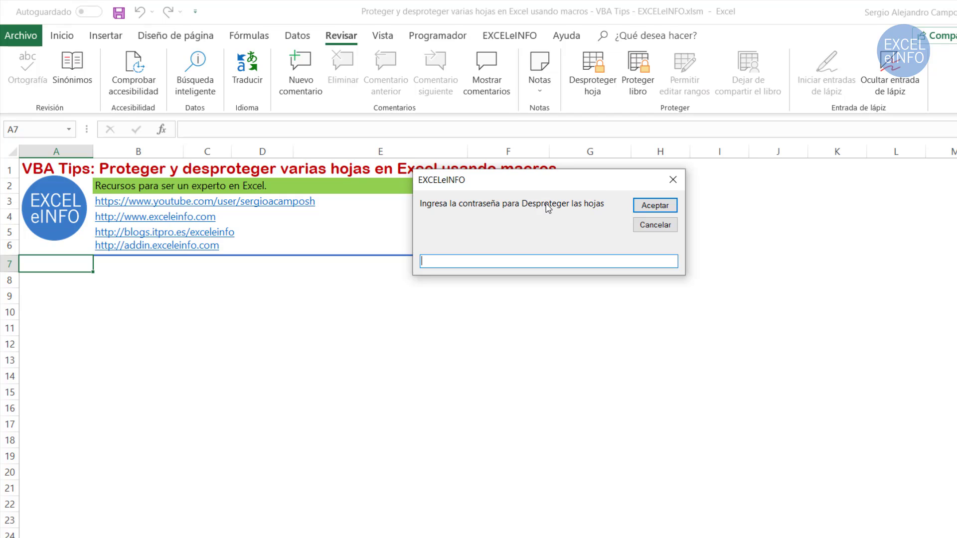
click(655, 206)
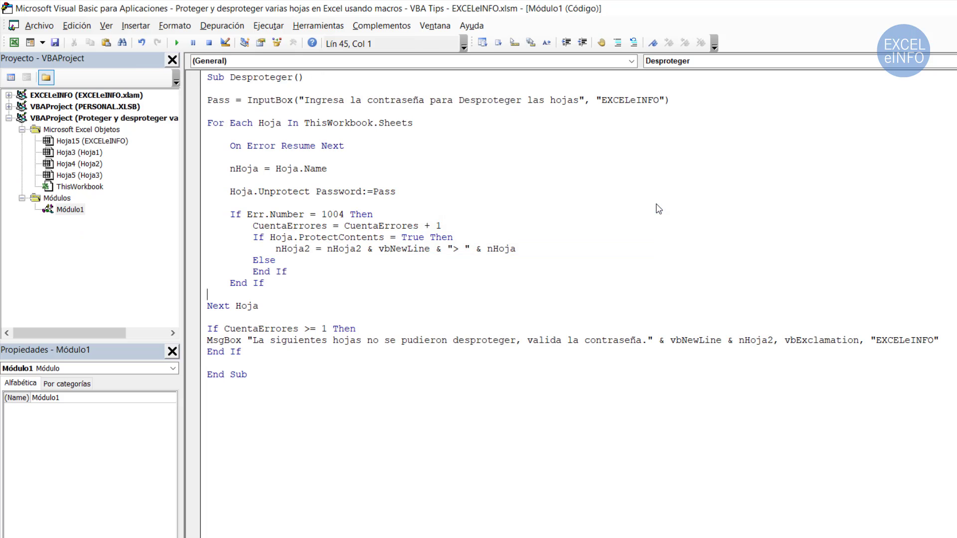
Step: Confirm in Excel that the sheet is no longer protected, then return to the VBA editor
key(alt+F11)
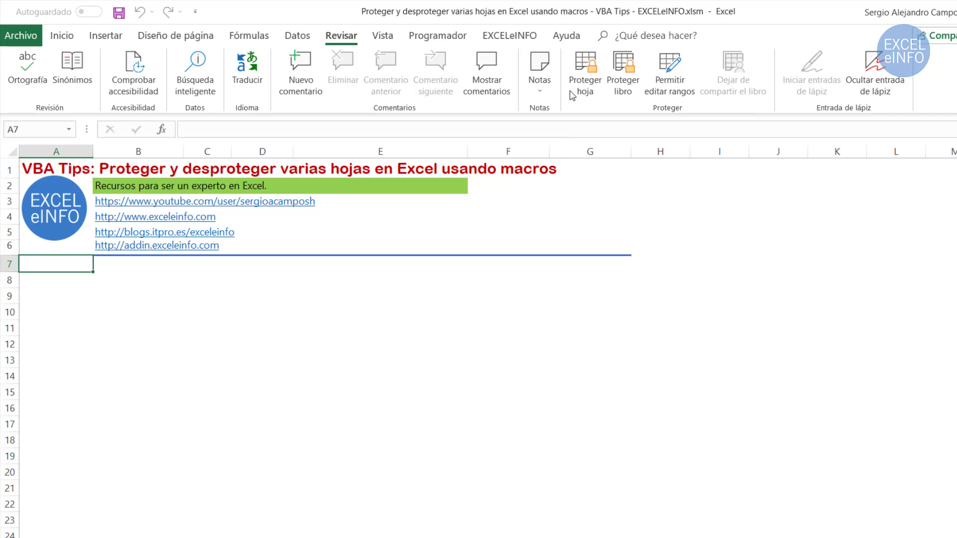
click(576, 91)
click(494, 129)
key(alt+F11)
scroll(220, 73, up, 8)
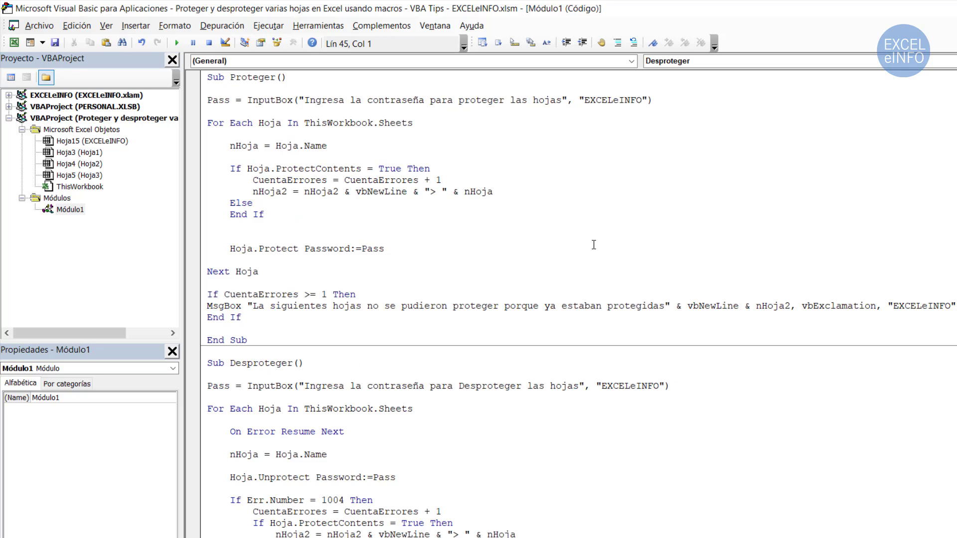
click(220, 77)
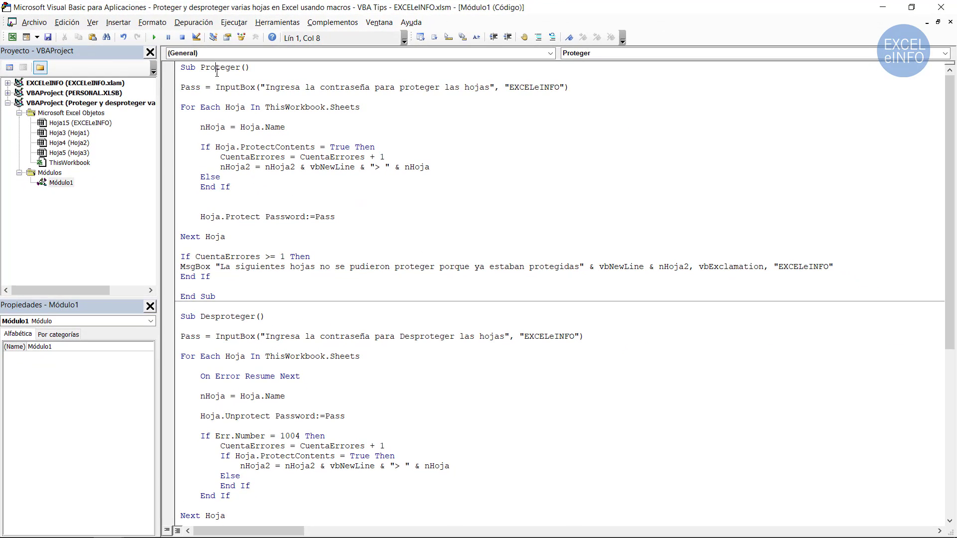
click(154, 38)
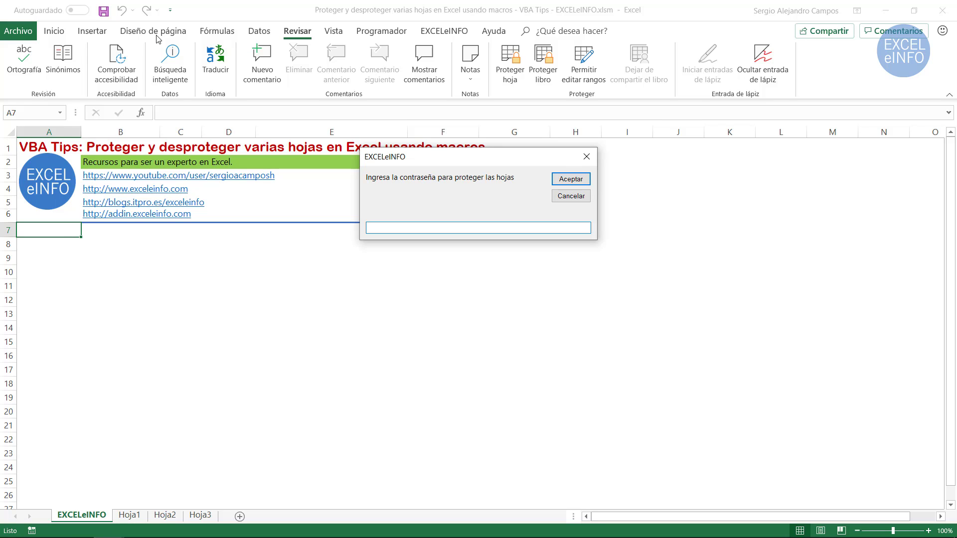
click(570, 180)
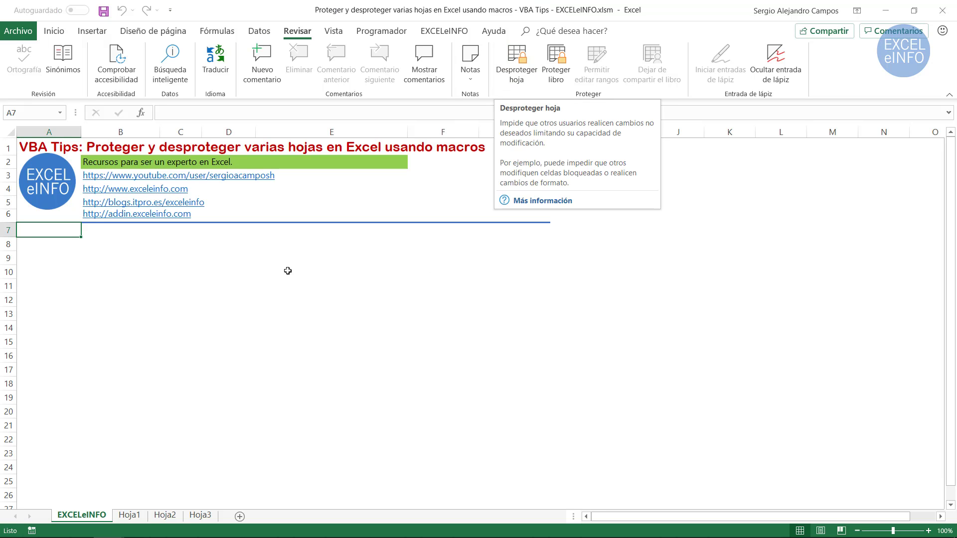
double_click(60, 230)
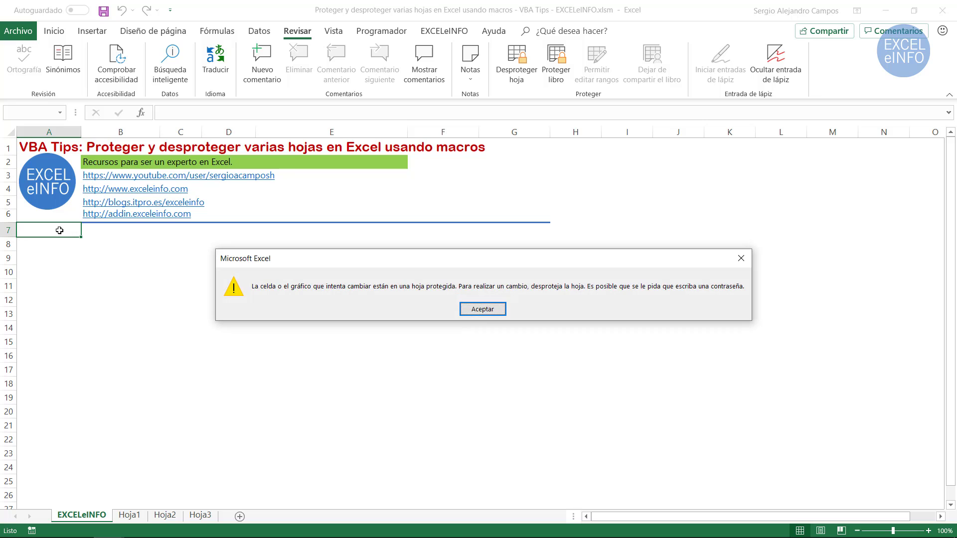
click(483, 309)
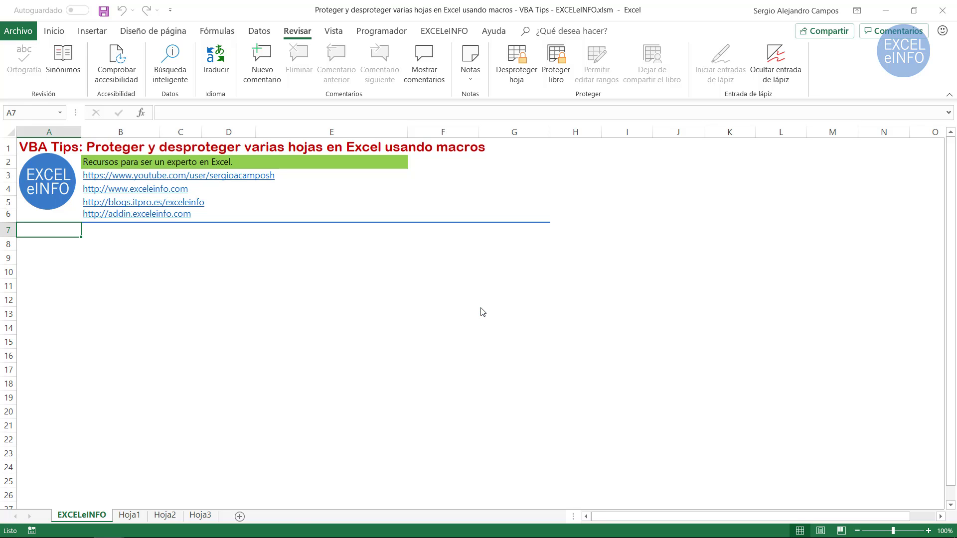
key(alt+F11)
scroll(436, 247, down, 5)
scroll(436, 246, down, 2)
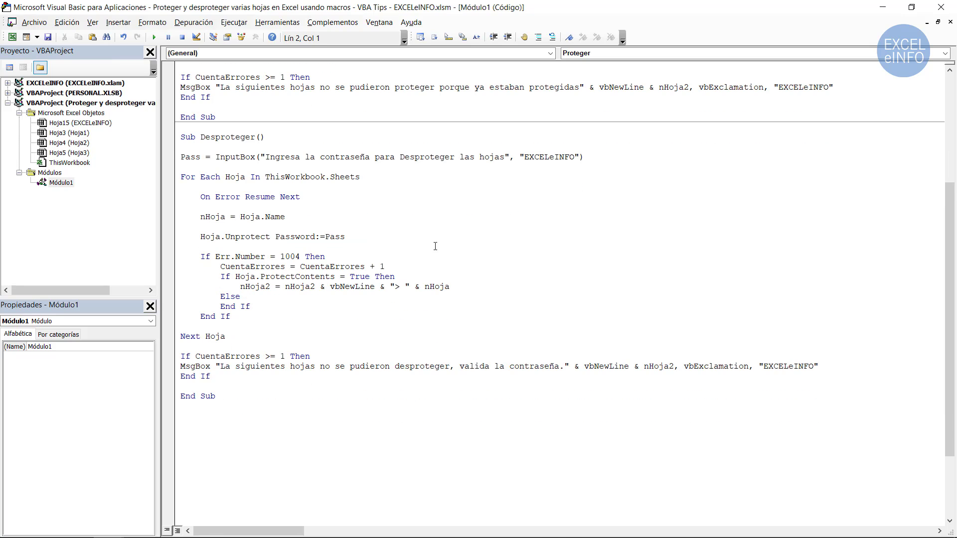
click(298, 172)
click(157, 37)
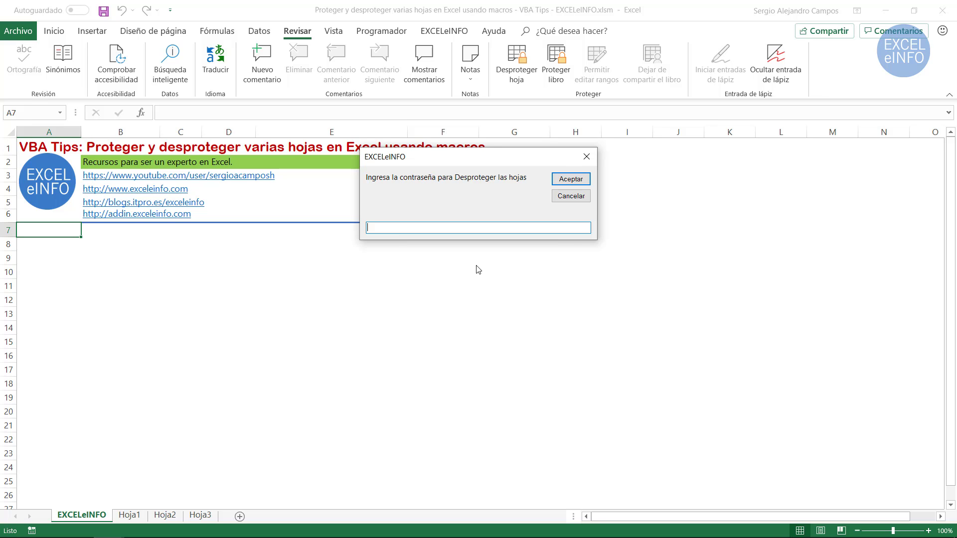
click(590, 179)
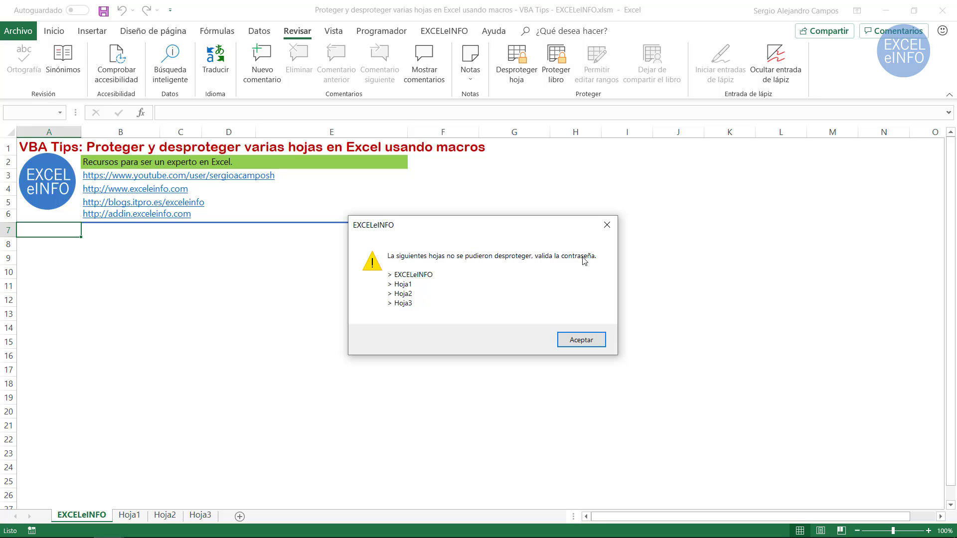
Step: Dismiss the failed-sheets warning and open the EXCELeINFO add-in's Proteger menu in Excel
click(589, 346)
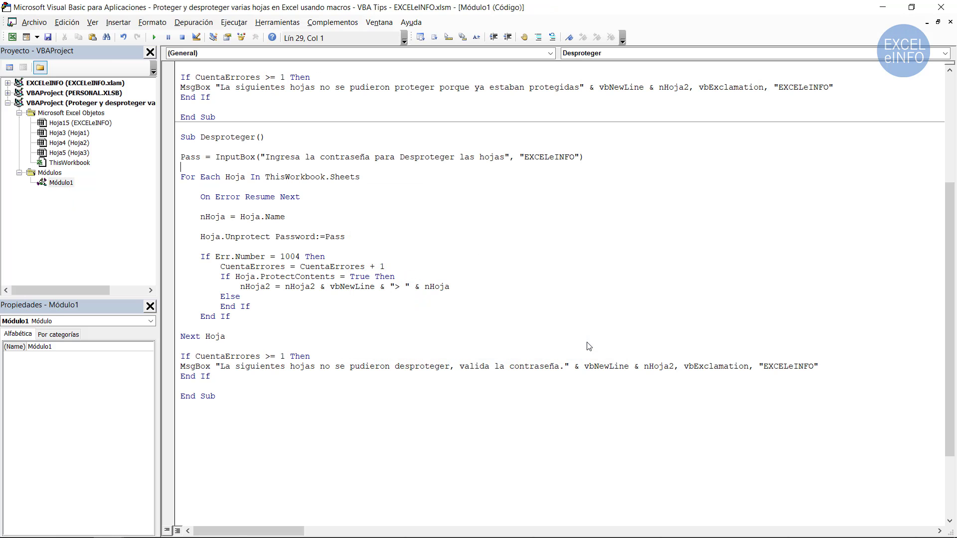
scroll(510, 108, up, 6)
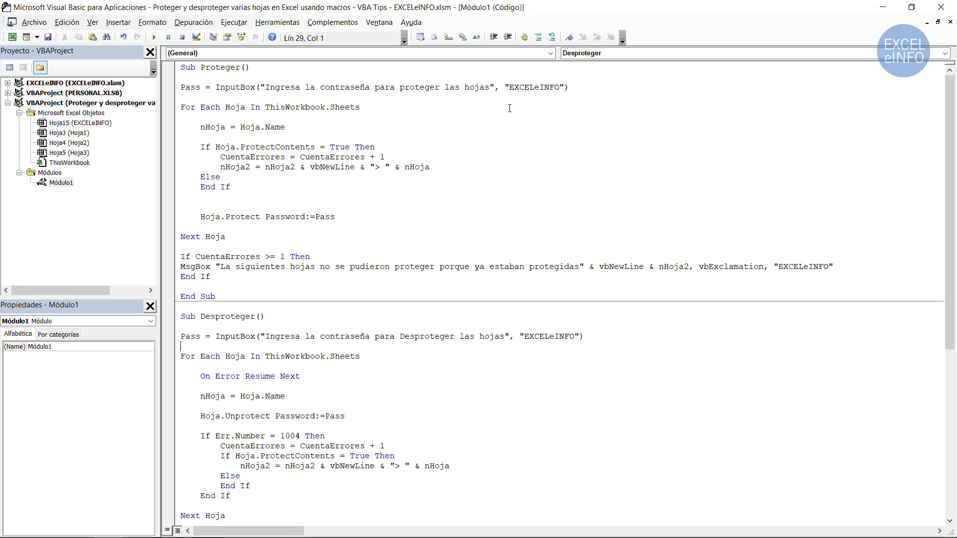
click(511, 63)
key(alt+F11)
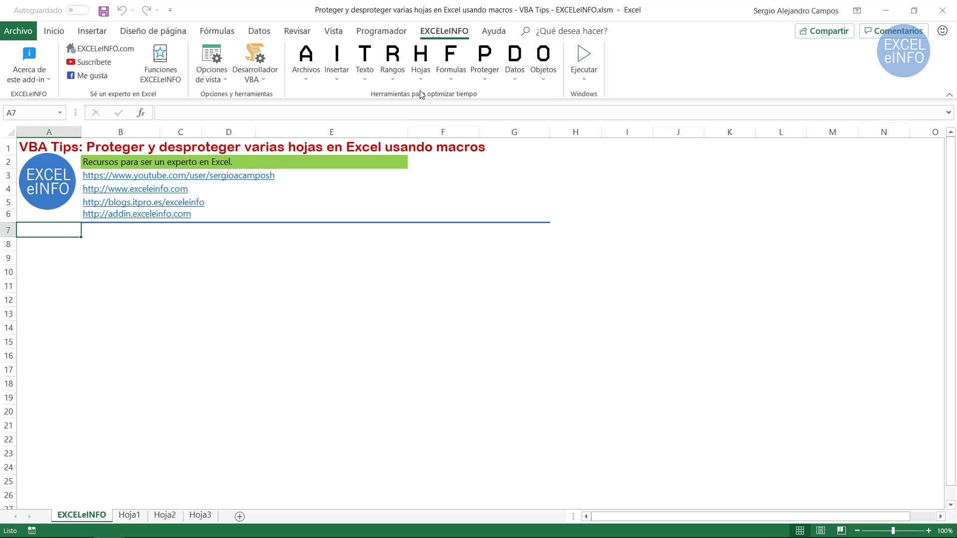
click(303, 67)
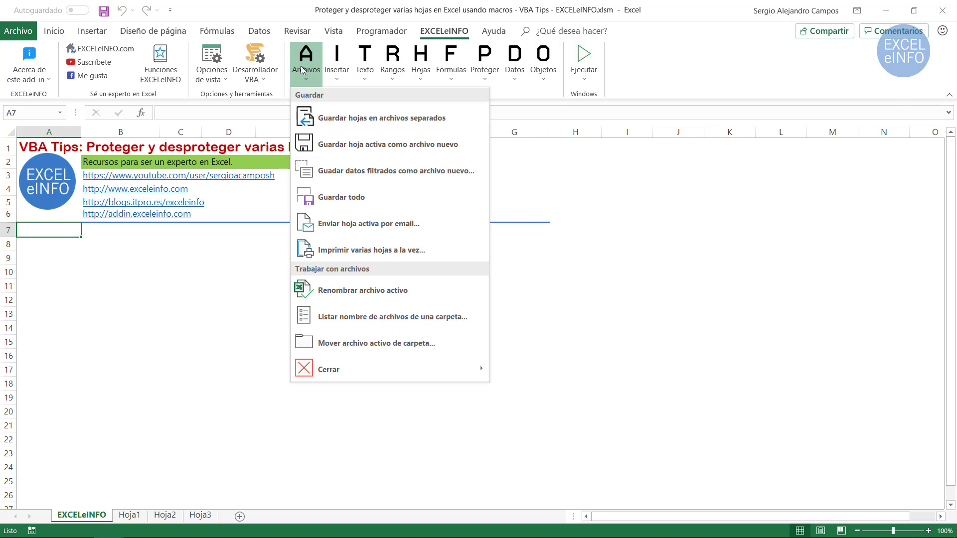
mouse_move(485, 61)
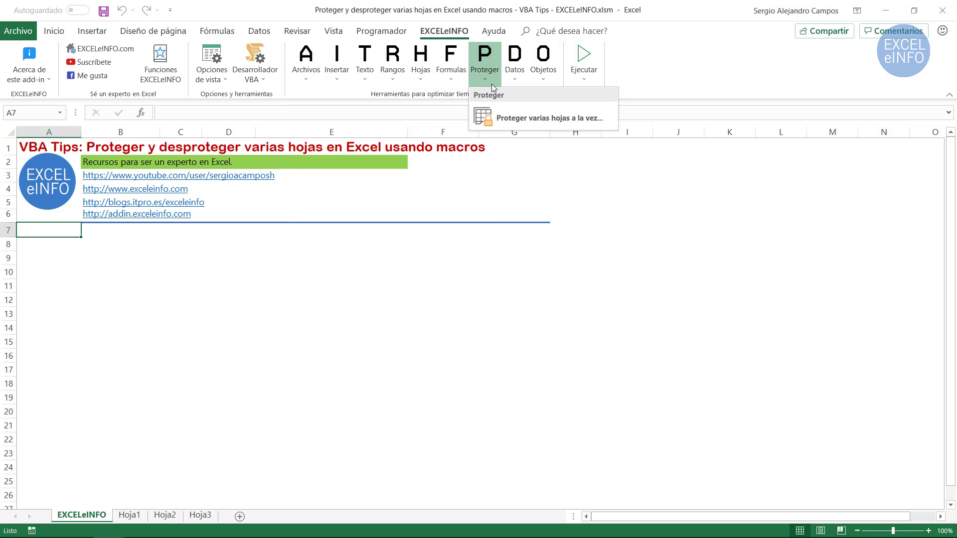
Step: Open 'Proteger varias hojas a la vez', compare protect and unprotect modes, and tick Hoja1 and Hoja2
click(538, 118)
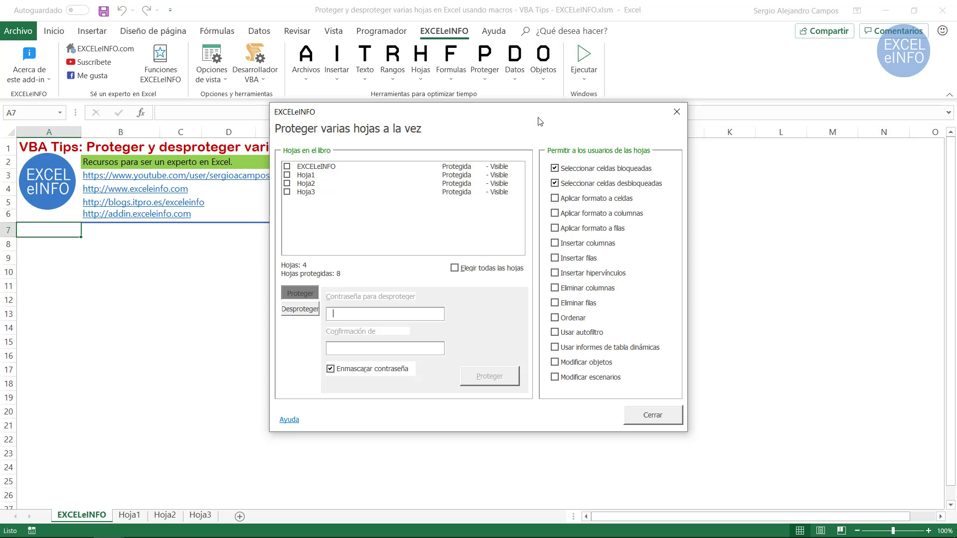
drag(540, 121, 528, 69)
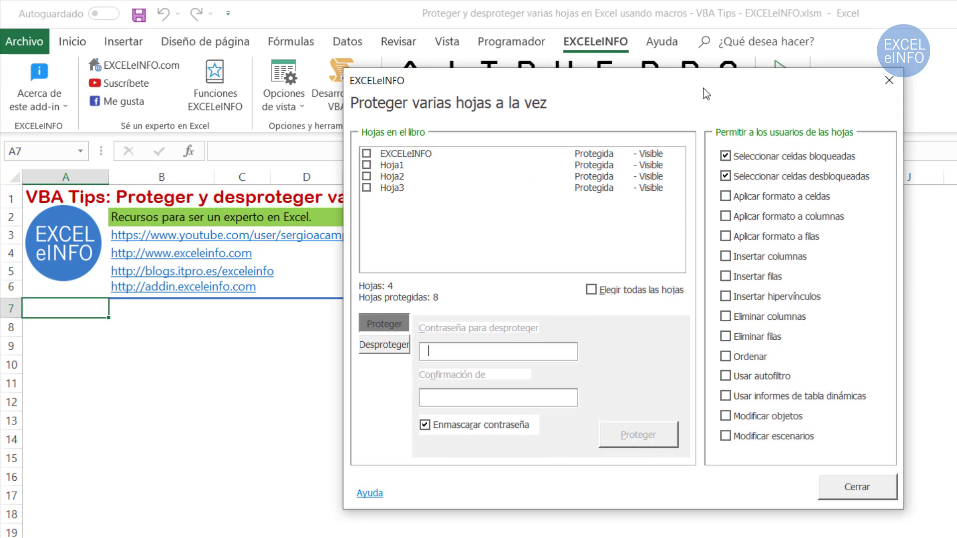
click(380, 349)
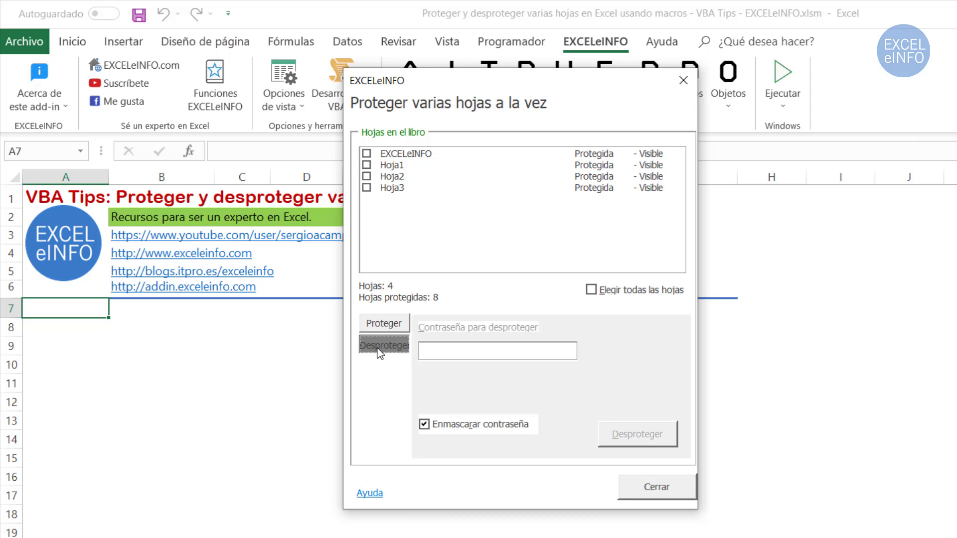
click(381, 330)
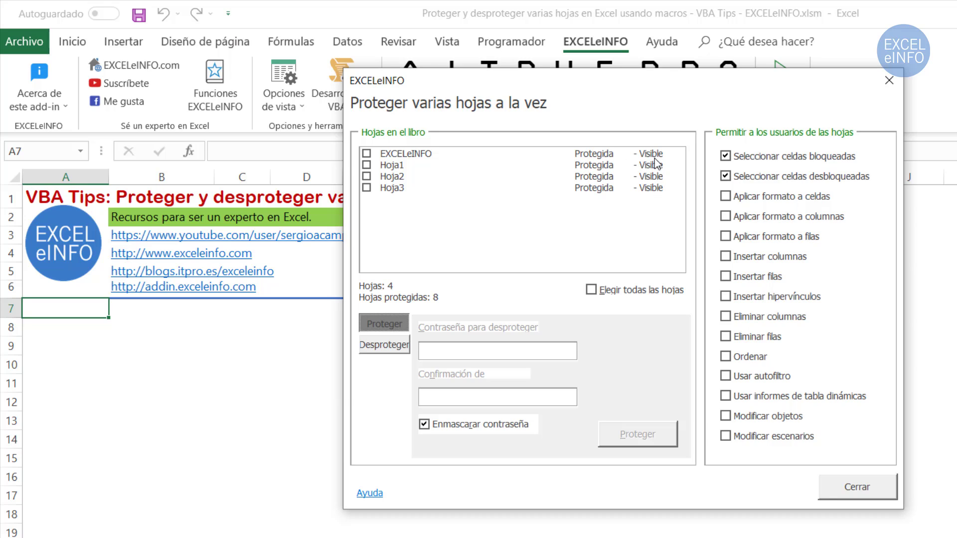
click(437, 179)
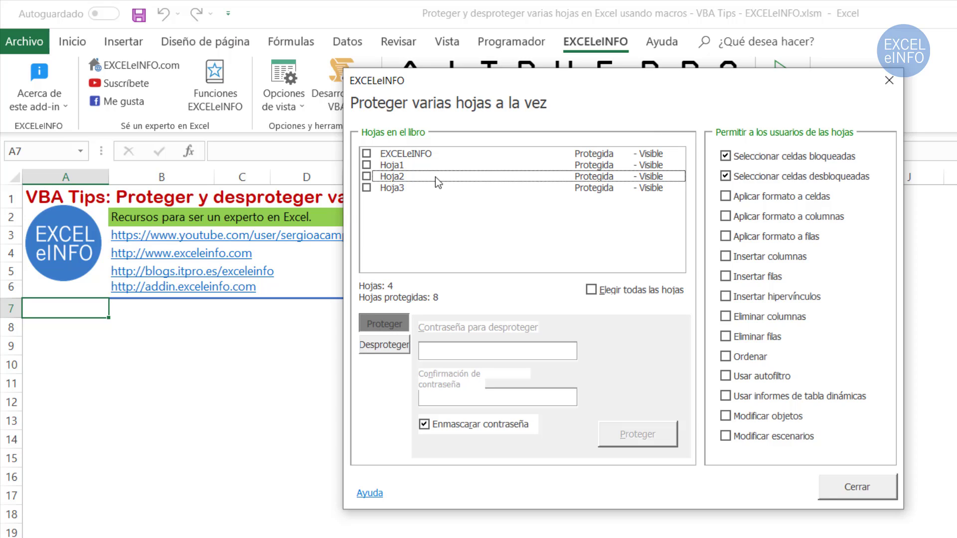
drag(436, 177, 436, 169)
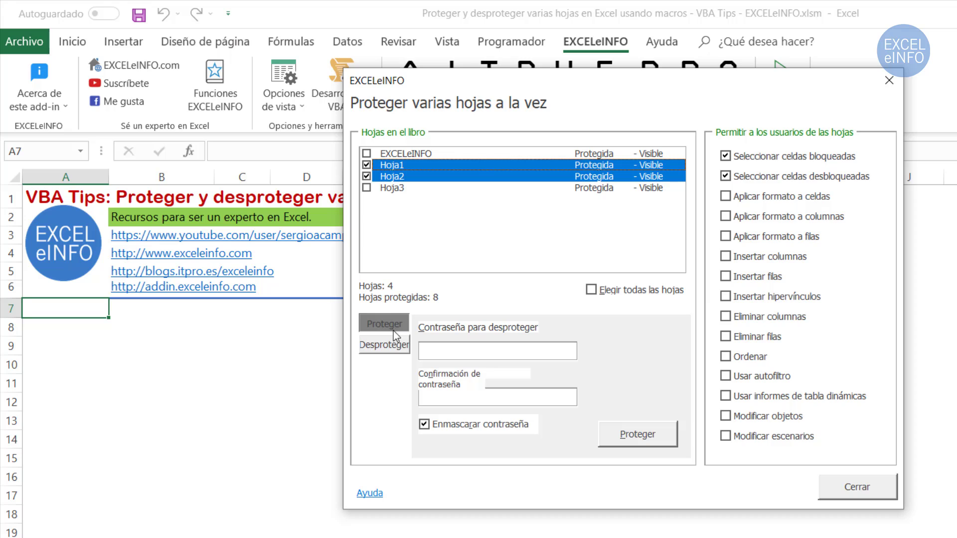
click(397, 349)
click(396, 349)
Step: Try the Insertar filas permission and enter a password, then close the window and return to VBA
click(787, 217)
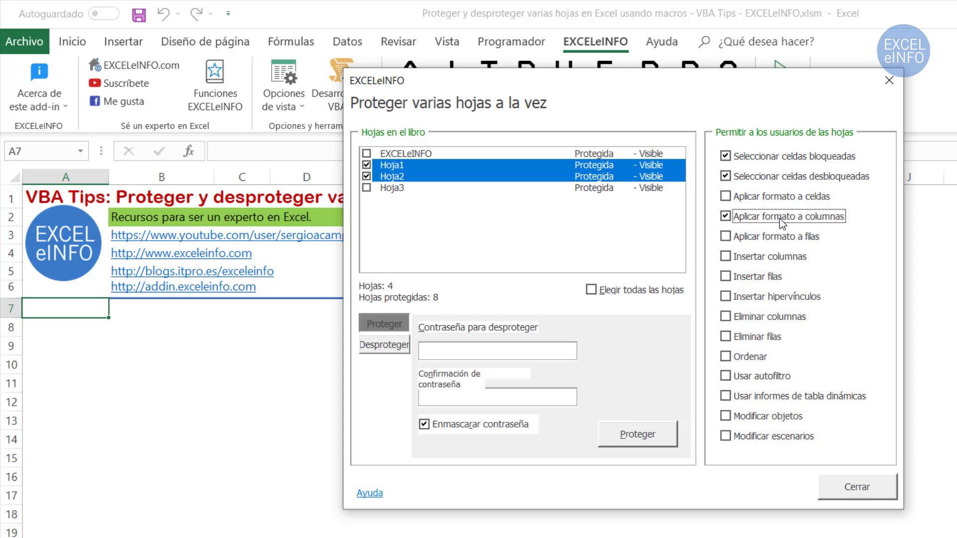
click(768, 276)
click(767, 276)
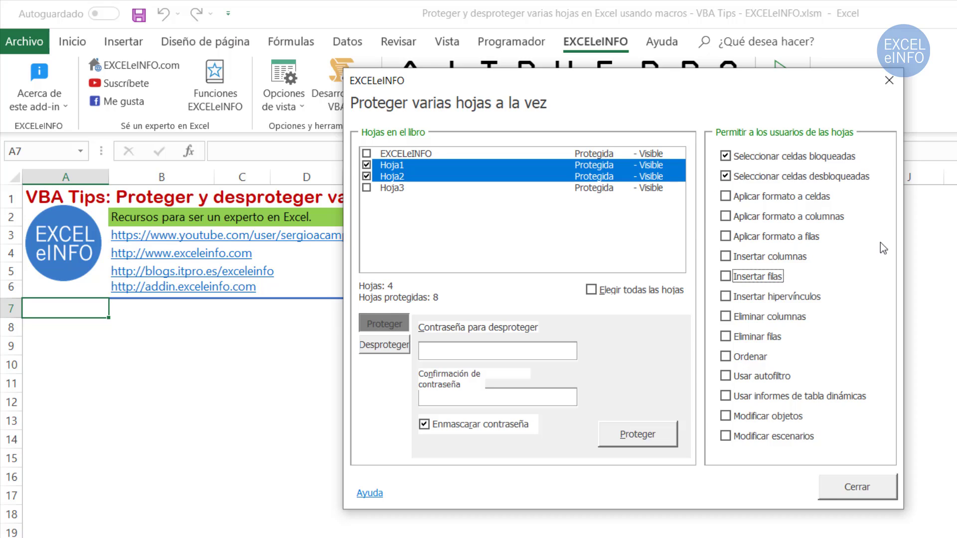
click(517, 354)
text(********)
drag(657, 80, 633, 80)
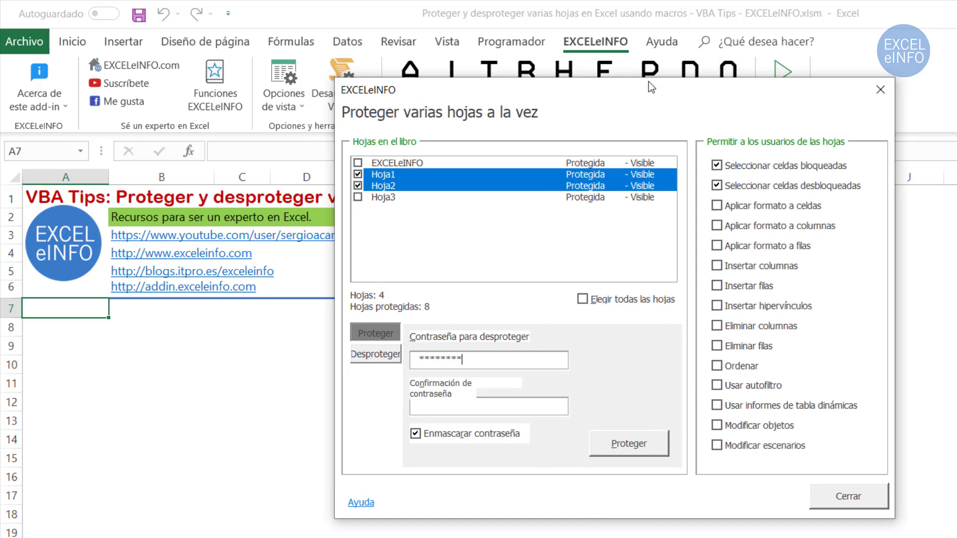
click(866, 80)
key(alt+Tab)
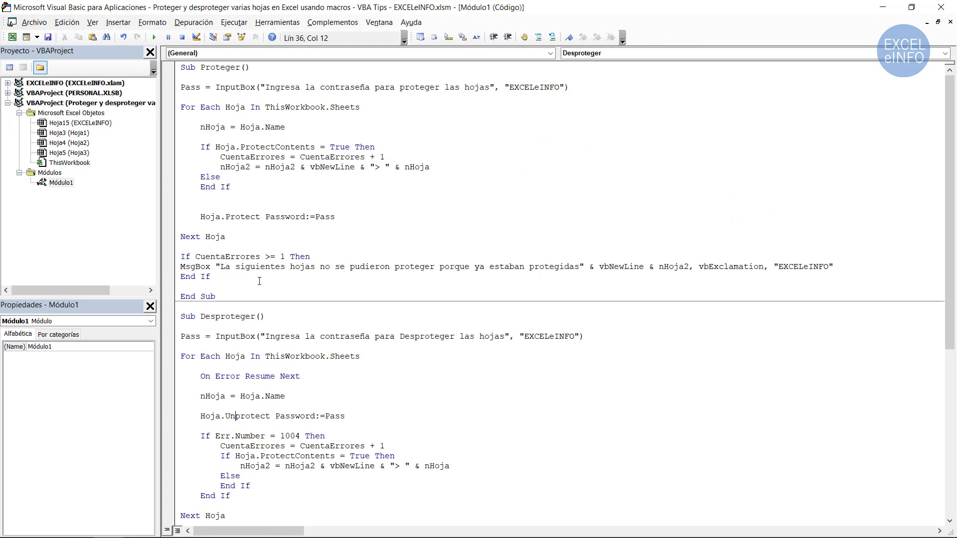
Step: Go over the Proteger code and its warning block, then open EXCELeINFO's Proteger menu in Excel
drag(259, 281, 181, 88)
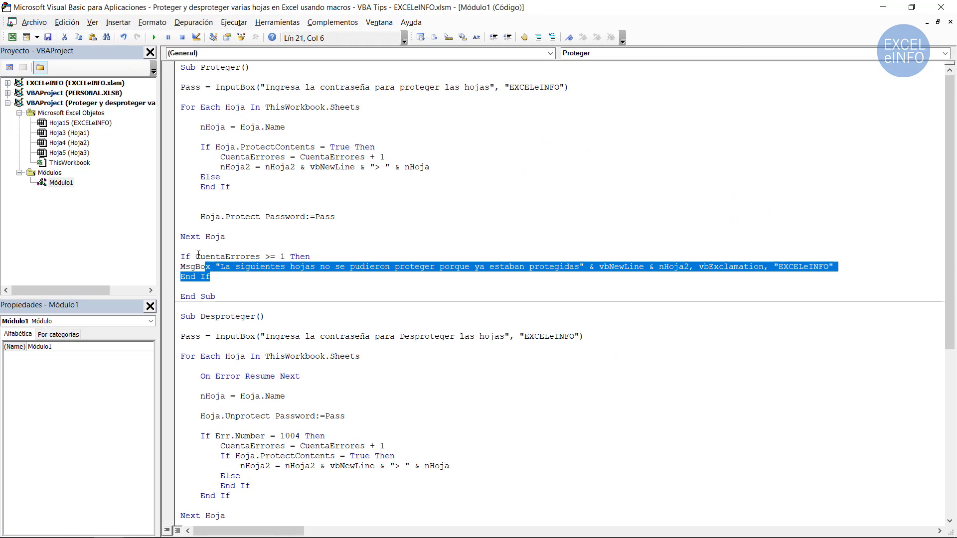
click(369, 178)
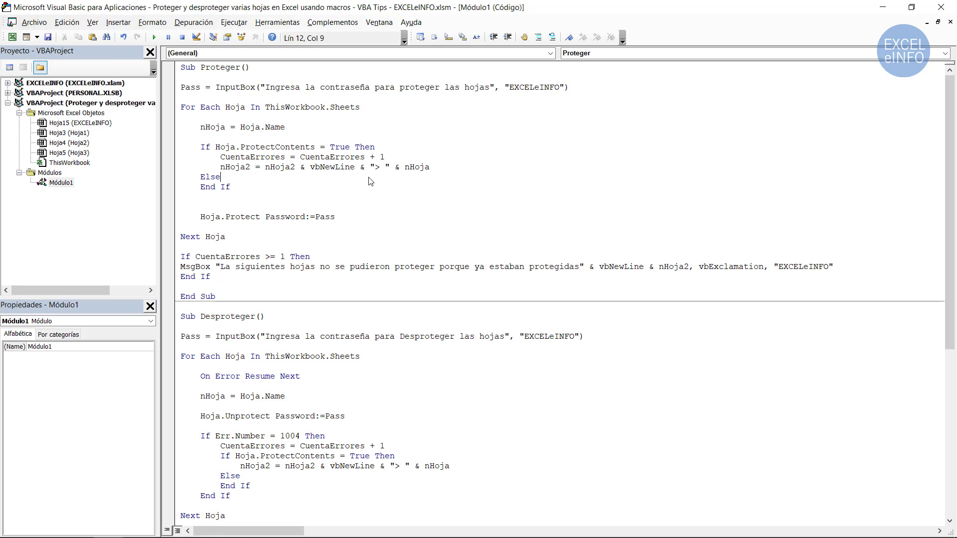
drag(246, 282, 178, 261)
click(191, 258)
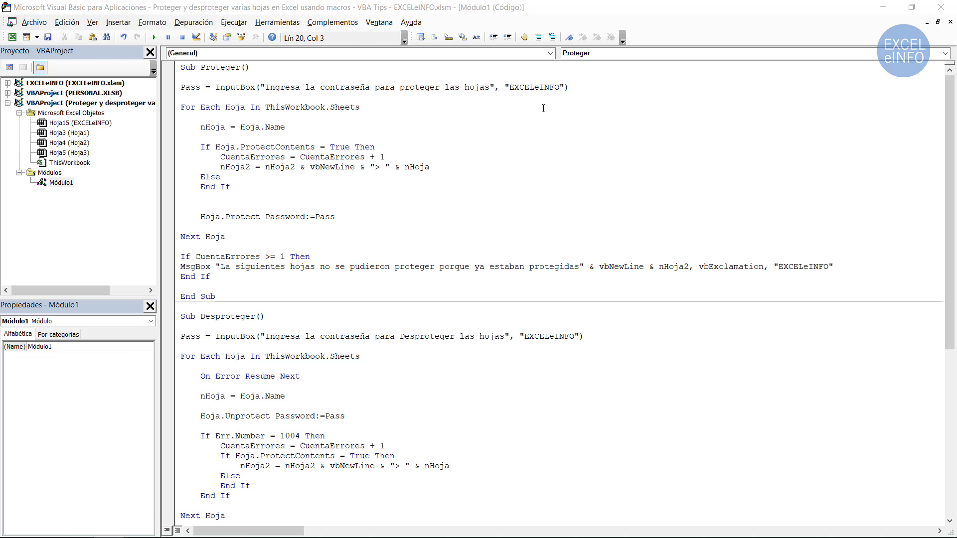
key(alt+F11)
click(489, 81)
Step: Choose 'Proteger varias hojas a la vez' from the EXCELeINFO Proteger menu
click(548, 117)
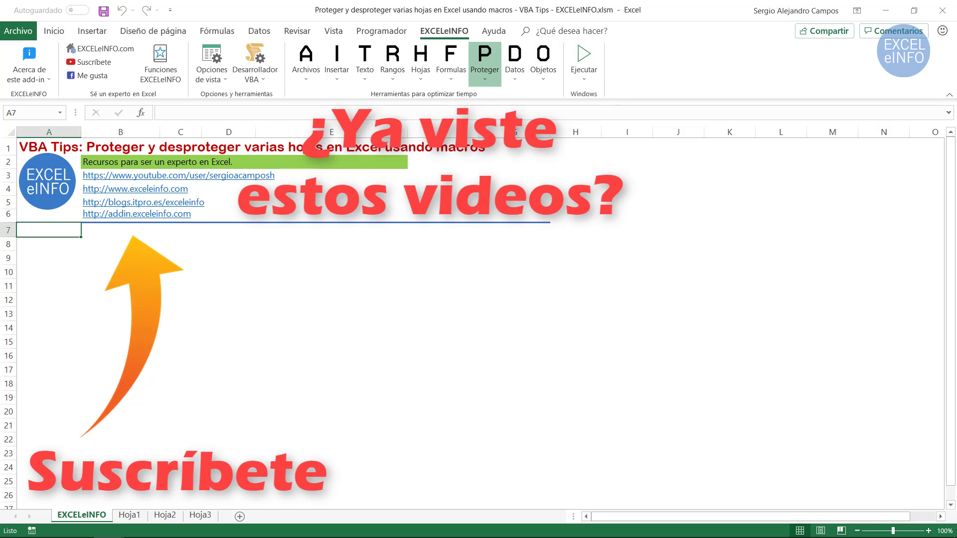